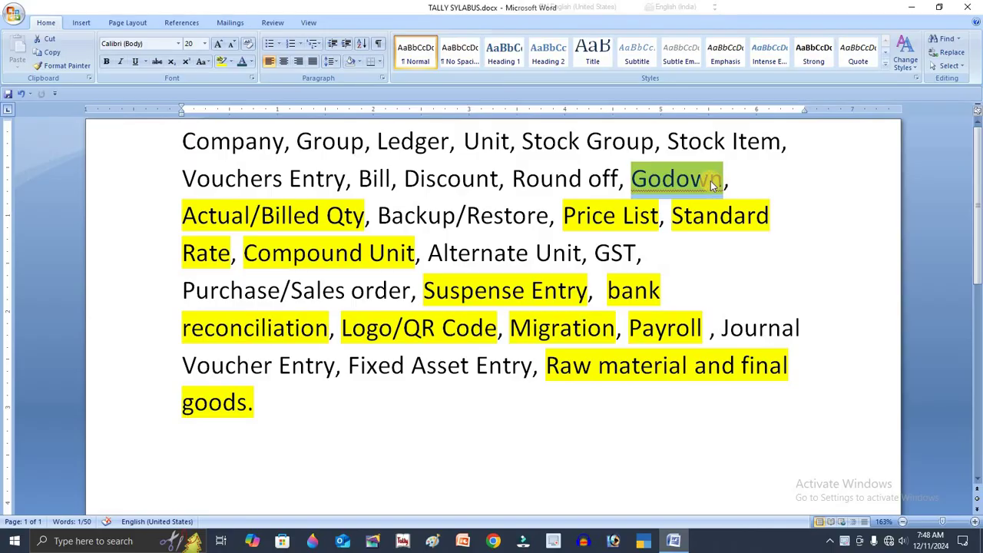
left_click_drag(711, 180, 686, 175)
double_click(680, 189)
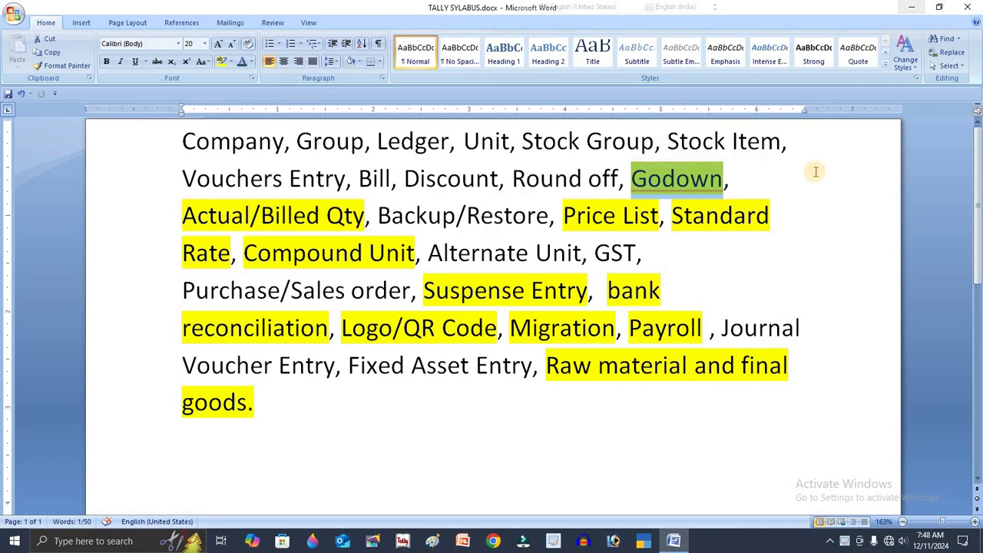
left_click(793, 180)
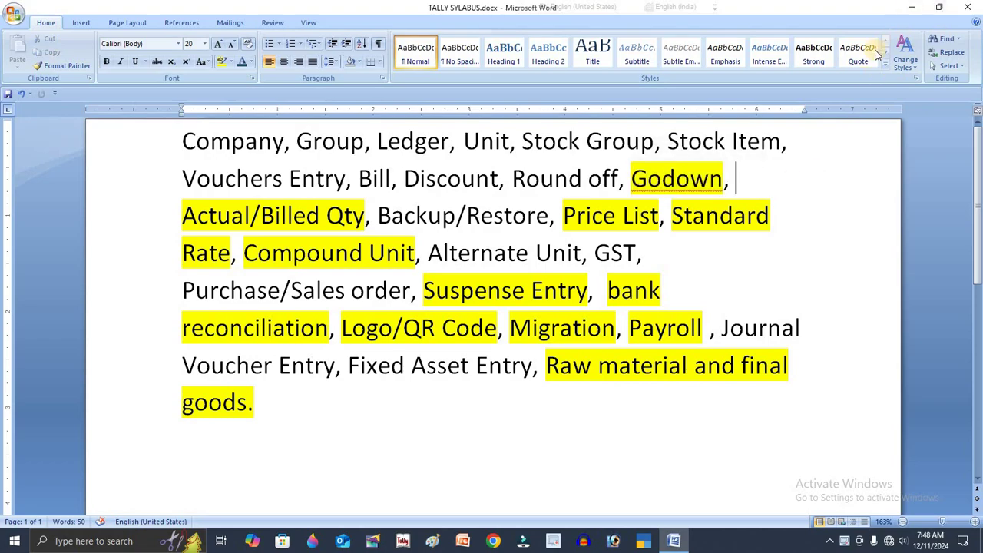
- Switch to TallyPrime and continue in Educational Mode without renewing the expired rental license
left_click(911, 7)
left_click(646, 541)
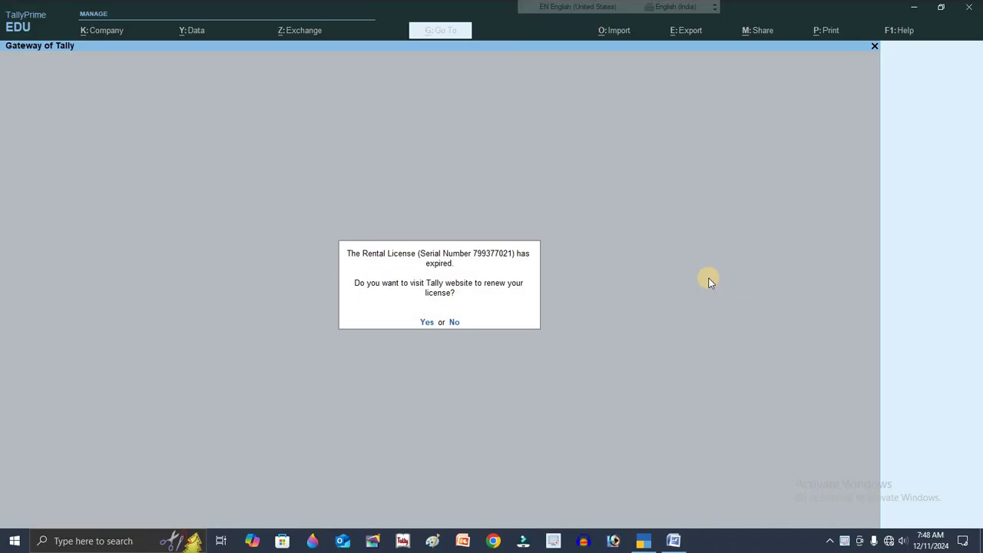
key("n")
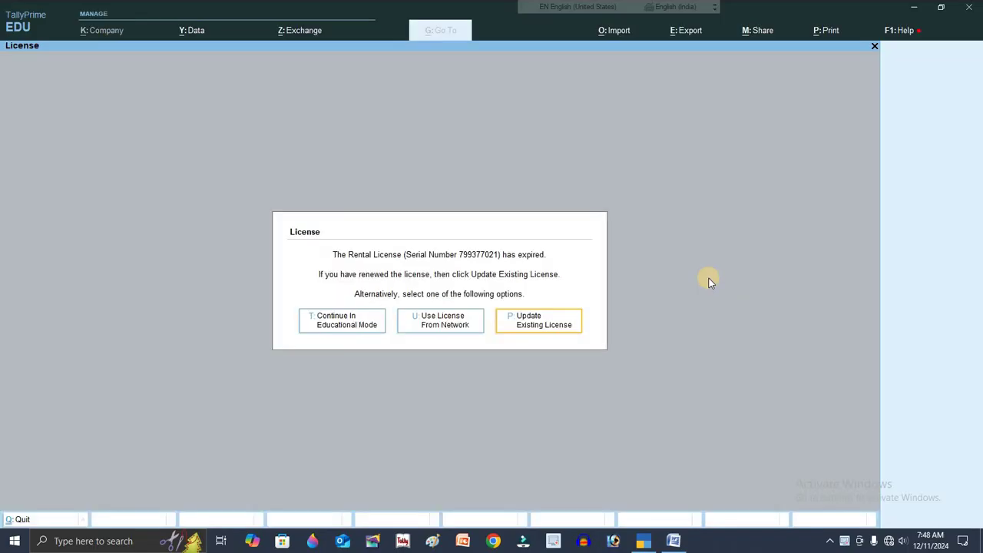
left_click(352, 321)
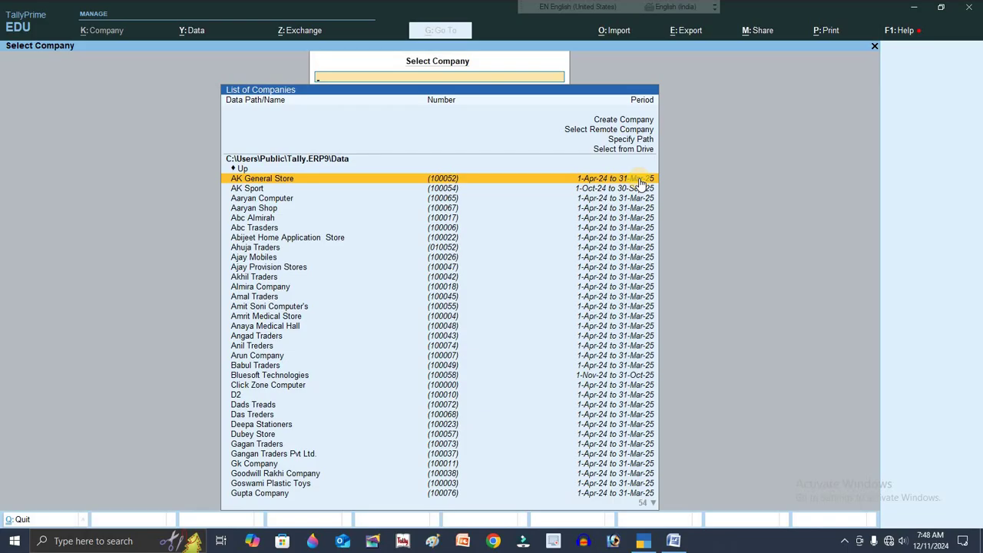
key("Down")
key("Down")
key("Down")
key("Down")
key("Down")
key("Down")
key("Down")
key("Down")
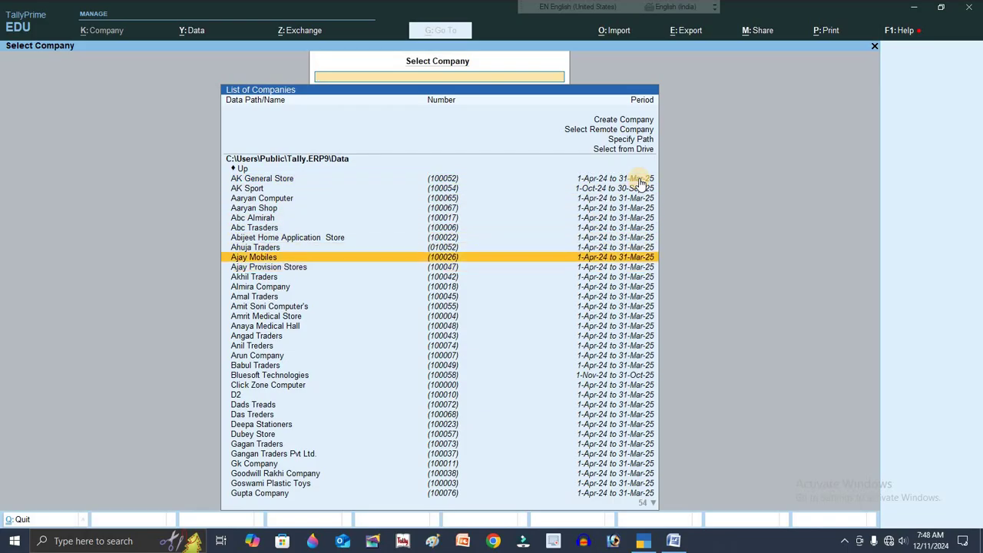
key("Up")
key("Up")
key("Up")
key("Up")
key("Up")
key("Up")
key("Up")
key("Up")
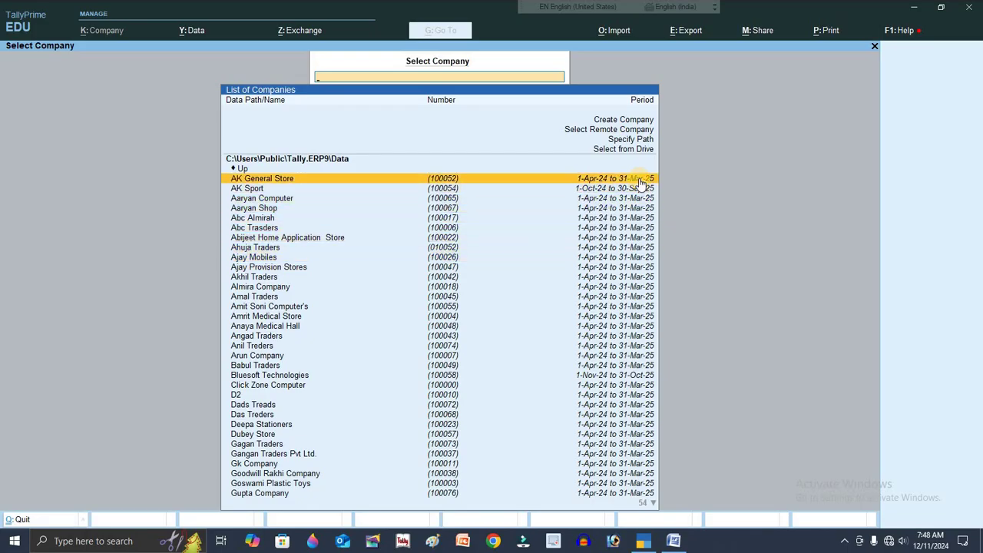
key("Down")
key("Down")
key("Down")
key("Down")
key("Up")
key("Up")
key("Up")
key("Up")
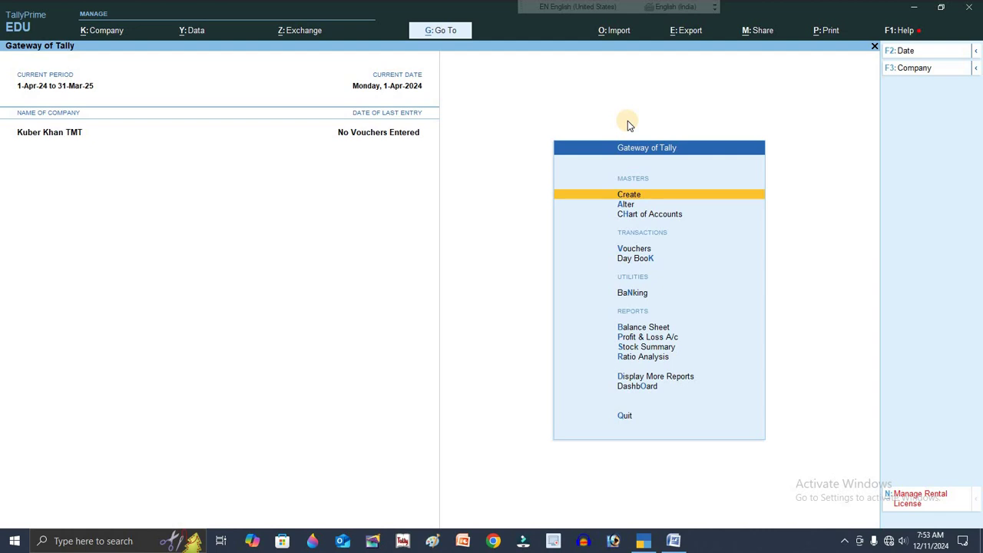
- Examine the company's list of ledgers in the Chart of Accounts, then return to the Gateway of Tally
key("Down")
key("Up")
key("Down")
key("Down")
key("Return")
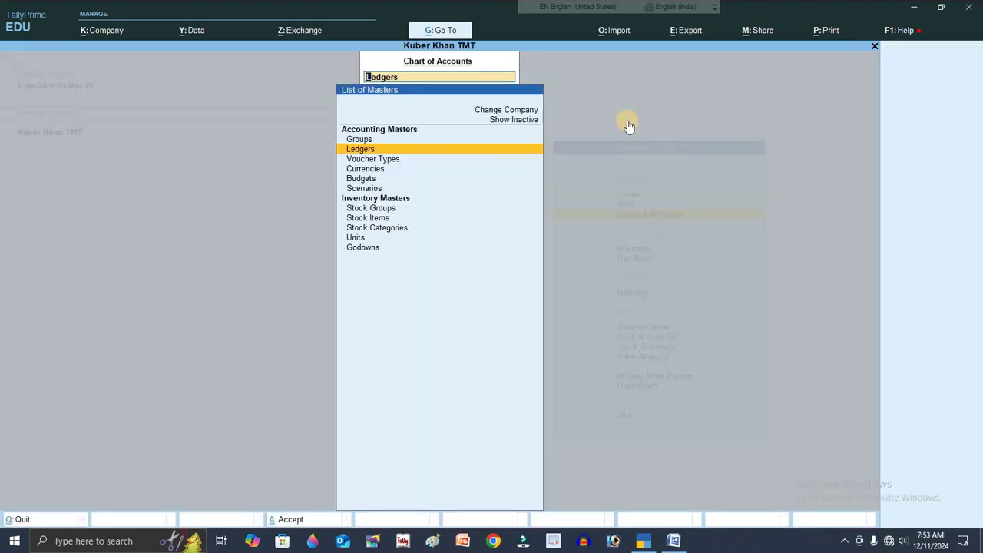
key("Return")
key("Down")
key("Down")
key("Down")
key("Down")
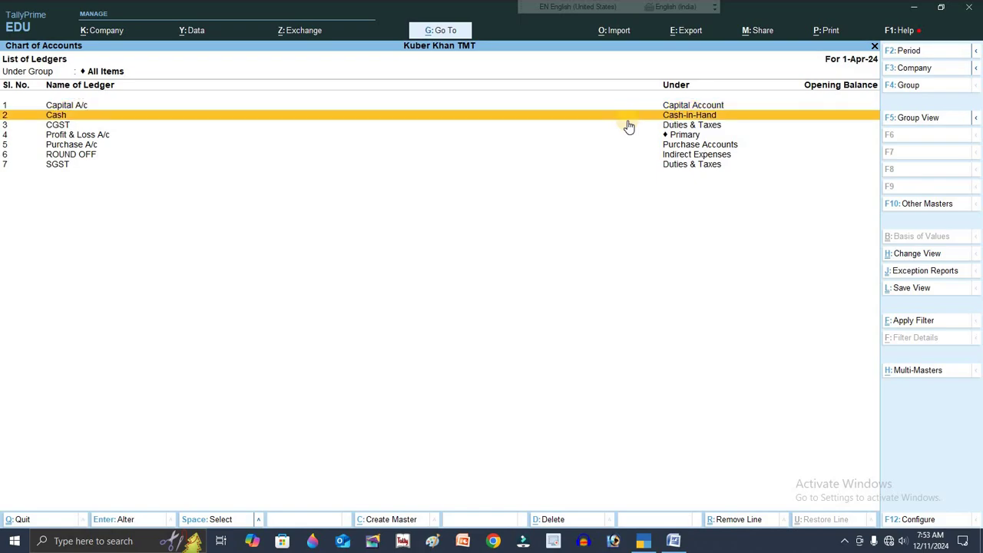
key("Down")
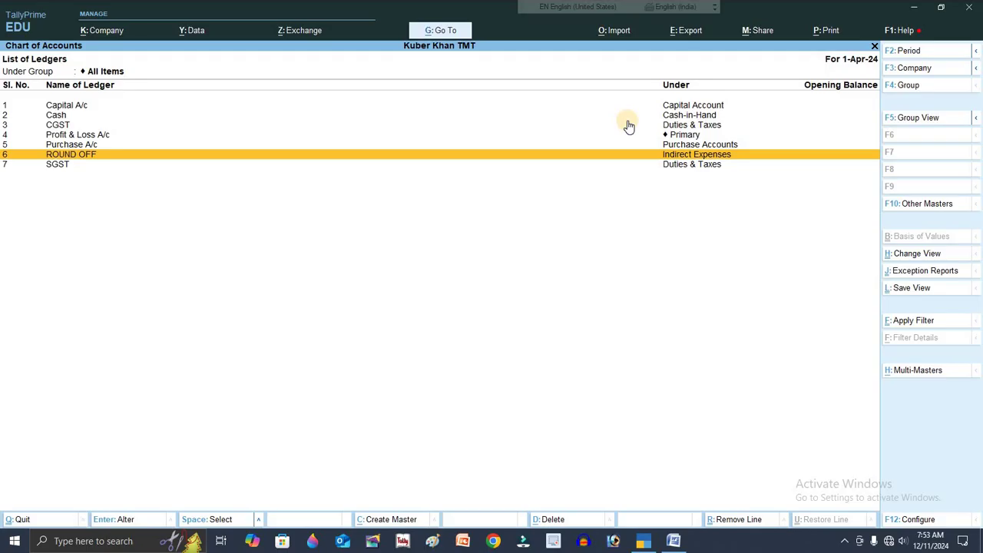
key("Escape")
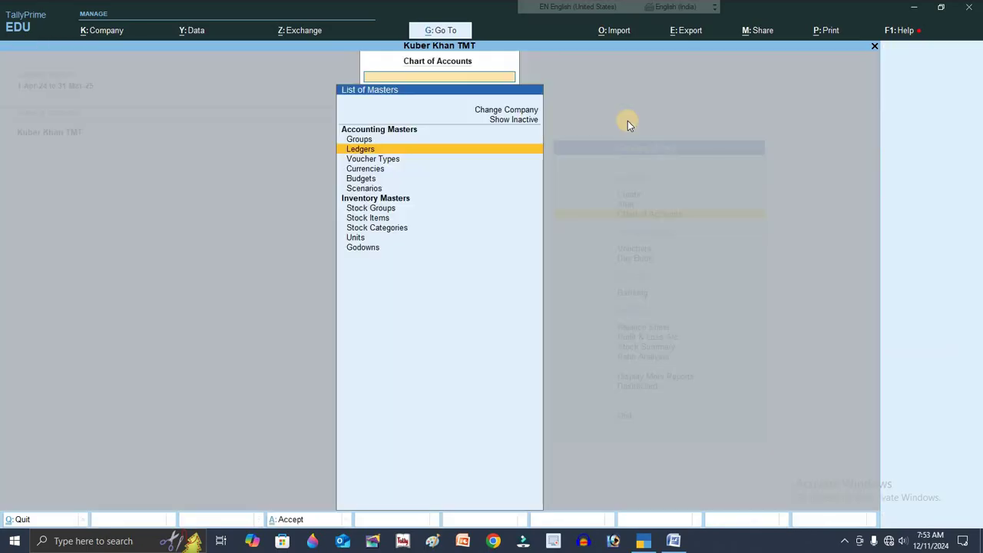
key("Escape")
- Examine the company's stock items in the Chart of Accounts, then leave the list
key("Up")
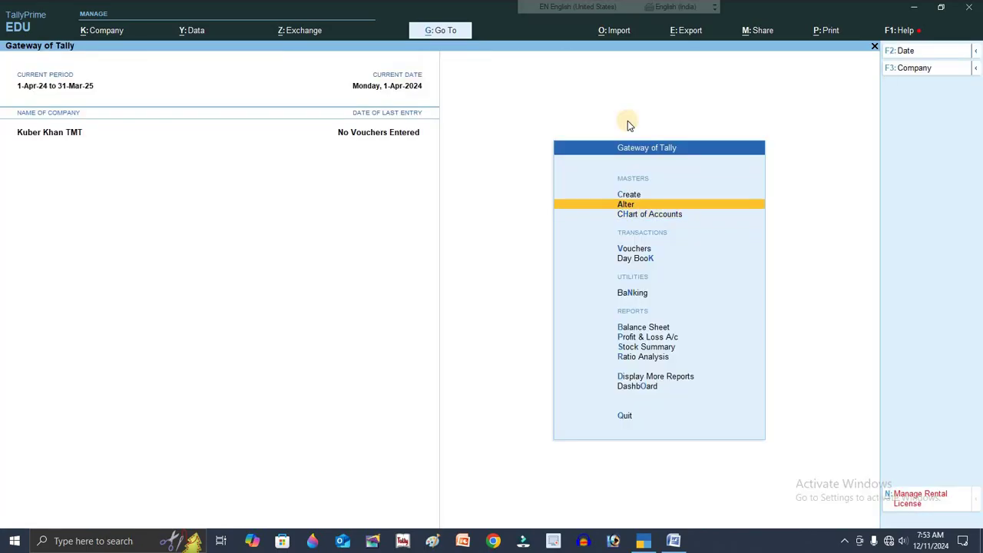
key("Escape")
key("Escape")
key("Down")
key("Down")
key("Return")
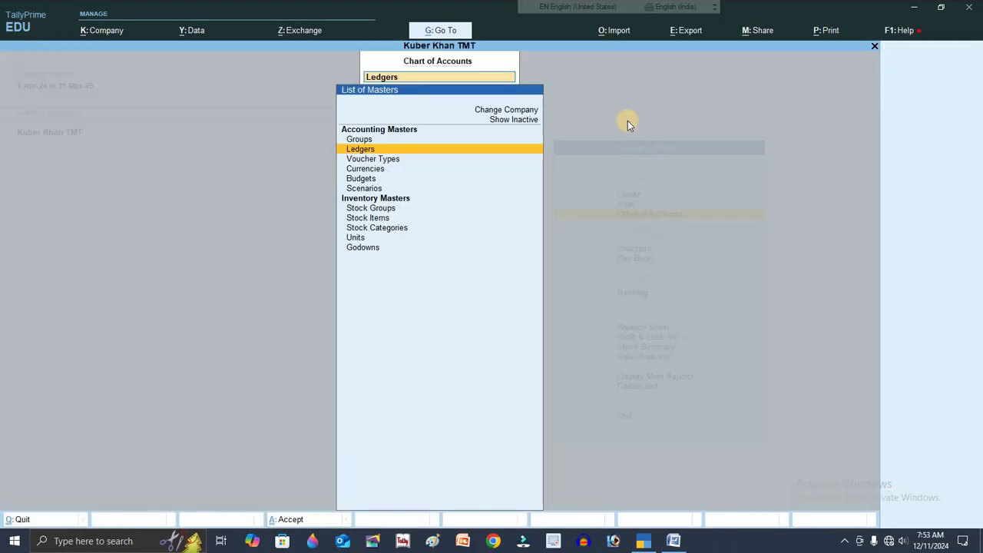
key("Down")
key("Down")
key("Down")
key("Down")
key("Down")
key("Down")
key("Down")
key("Down")
key("Down")
key("Up")
key("Up")
key("Up")
key("Up")
key("Up")
key("Up")
key("Up")
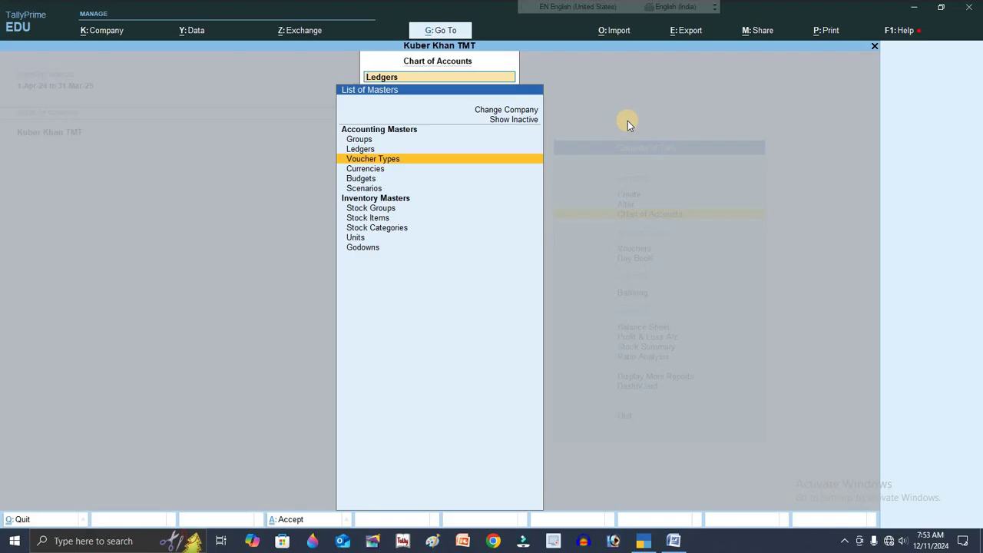
key("Down")
key("Down")
key("Down")
key("Down")
key("Down")
key("Return")
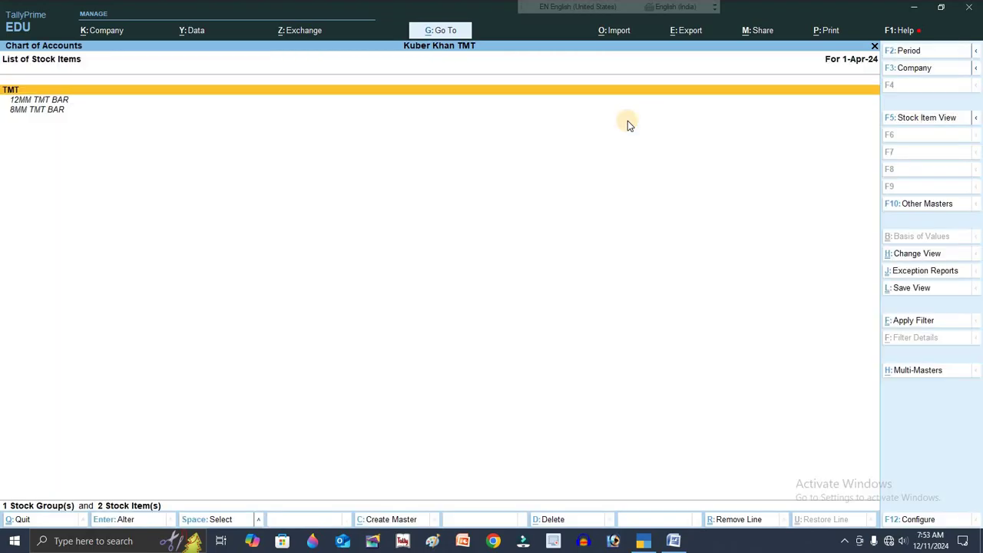
key("Down")
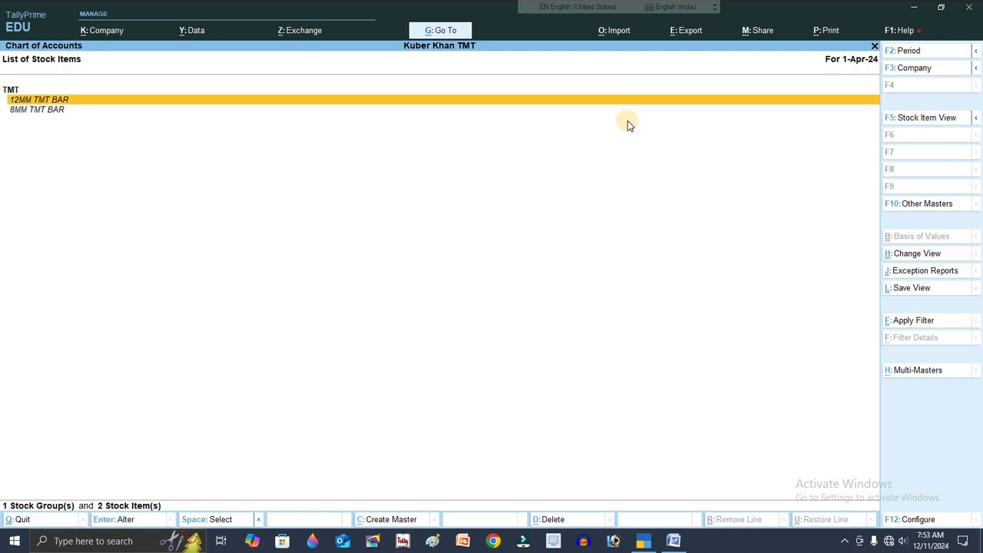
key("Escape")
key("Escape")
key("Escape")
key("Escape")
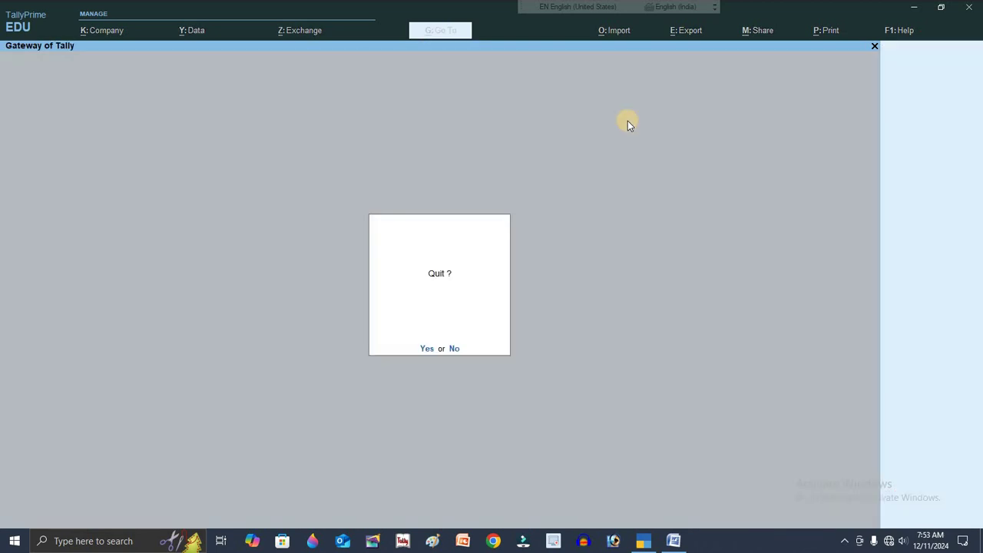
- Open voucher entry and set the voucher date to 1/12/2024
key("Down")
key("Down")
key("Down")
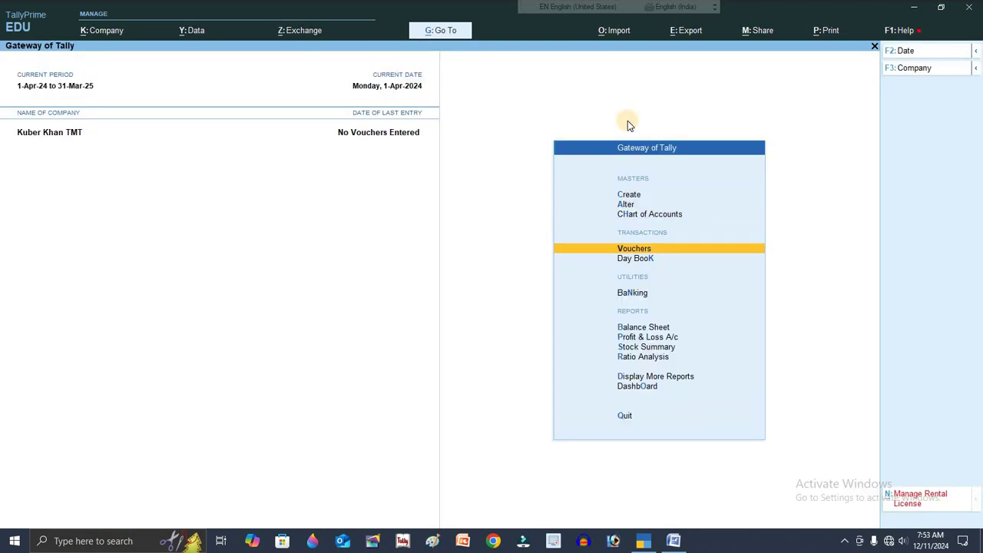
key("Return")
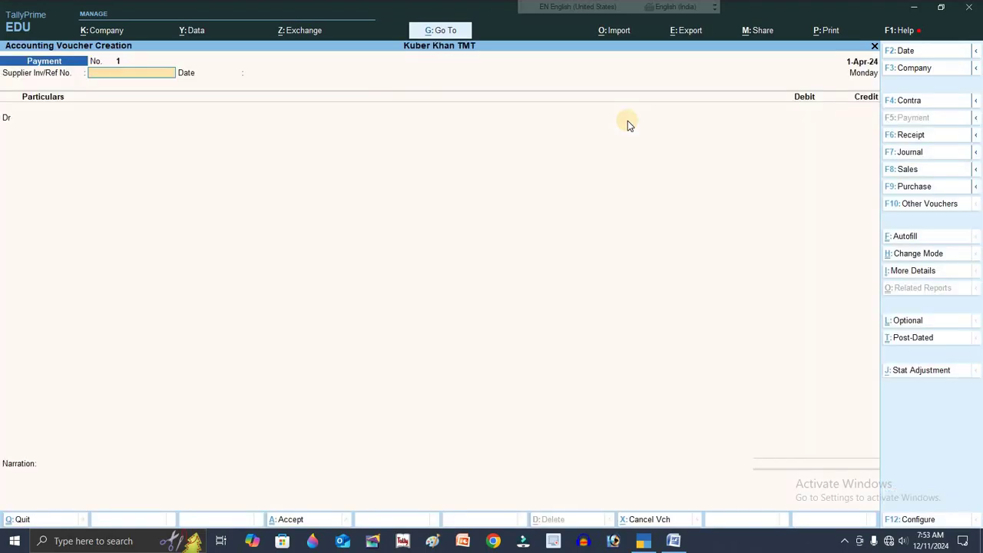
key("F2")
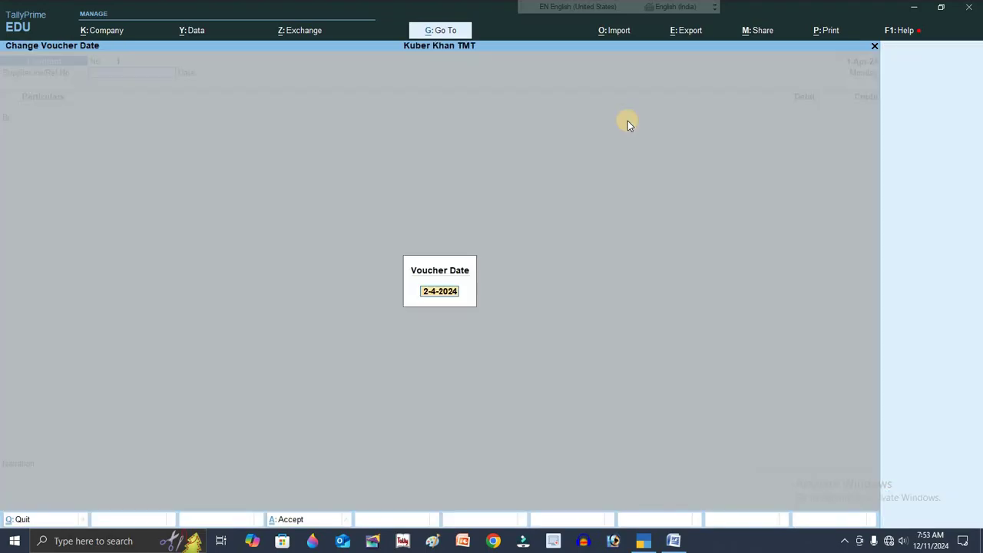
type("1/12/2024")
key("Return")
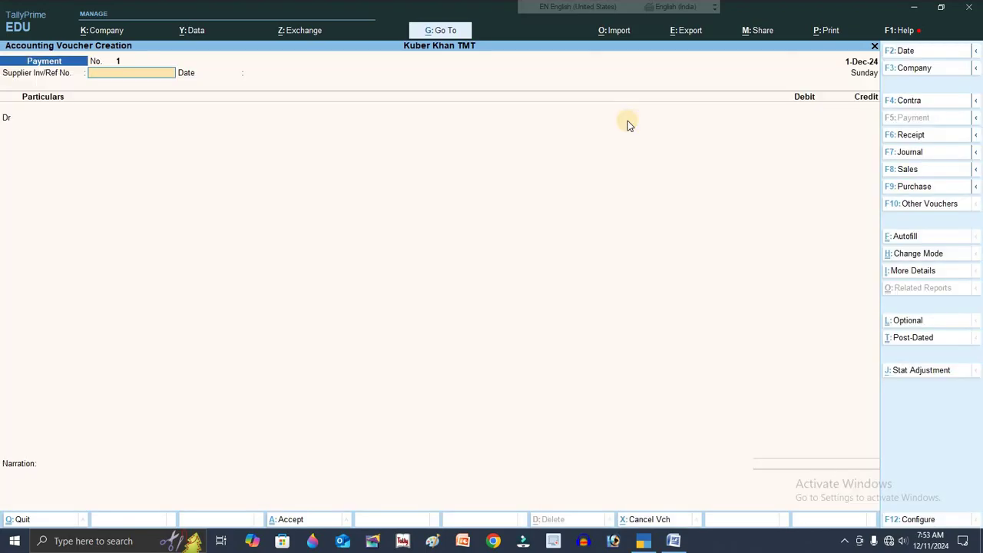
- Start a receipt voucher without a supplier reference and credit Capital A/c with 1000000
key("F6")
key("Return")
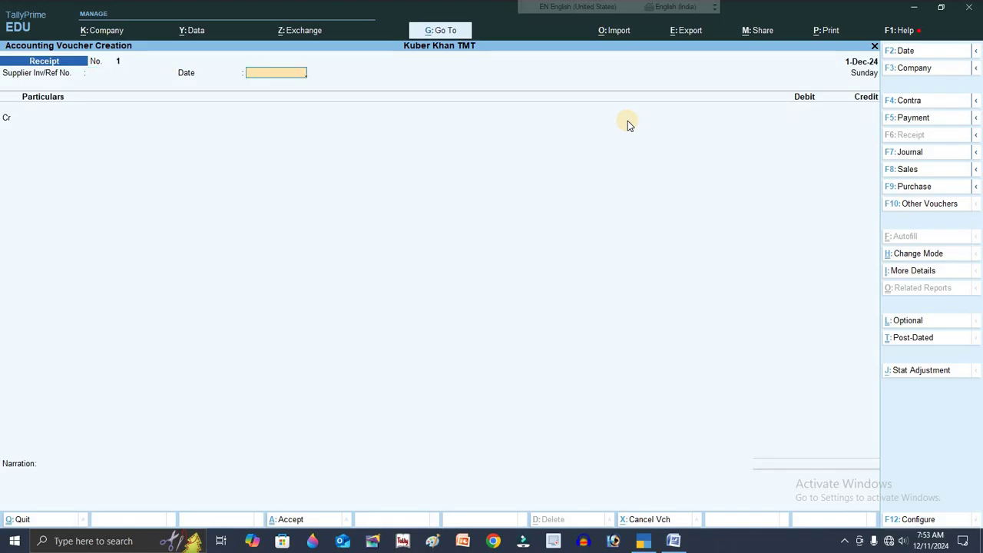
key("Return")
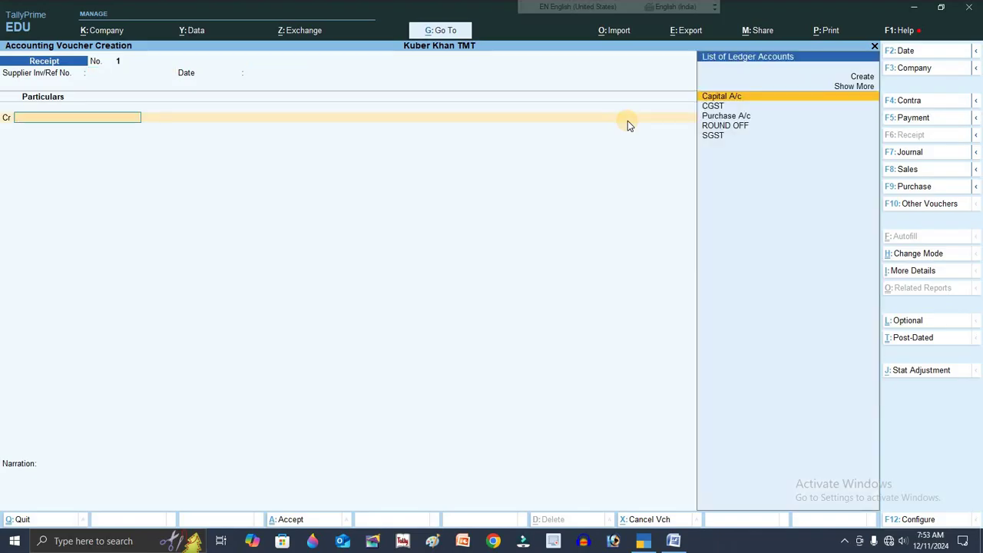
key("Return")
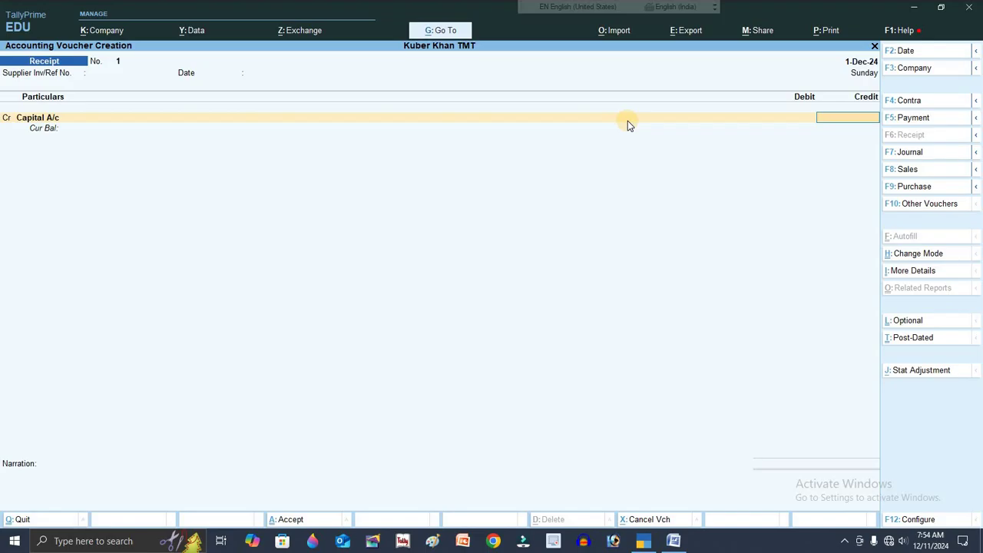
type("1000000")
key("Return")
- Debit Cash with the full 10,00,000.00 in the receipt voucher
type("CA")
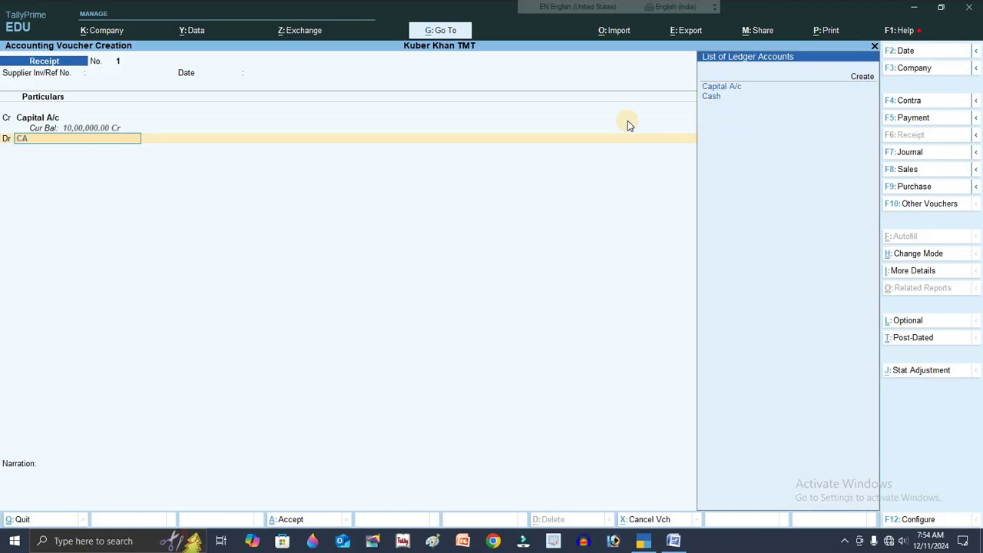
key("Down")
key("Return")
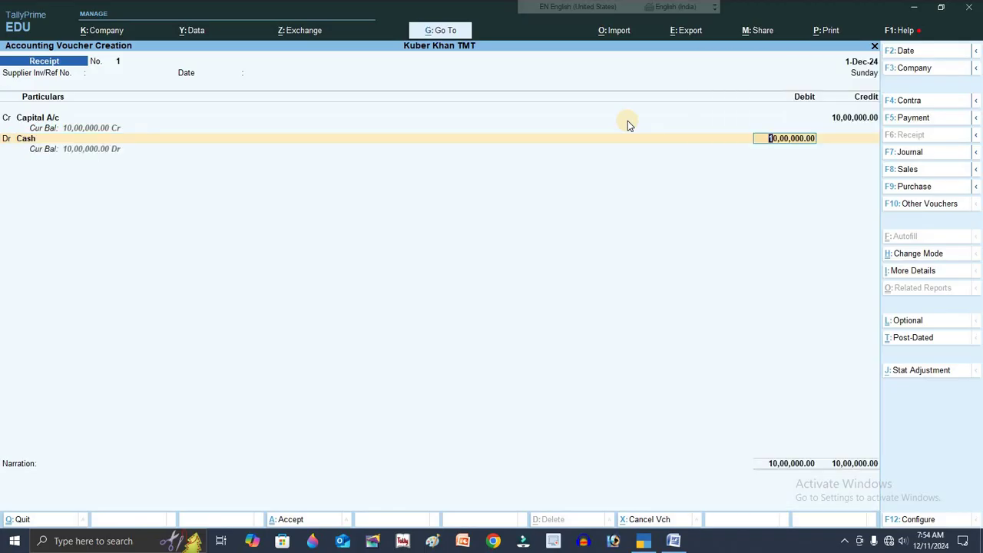
key("Return")
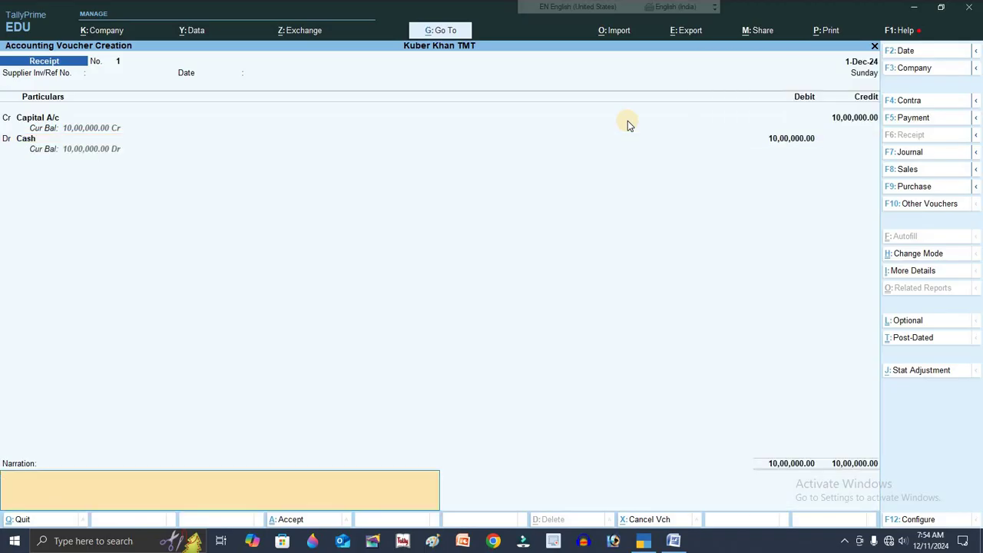
- Enter the narration "being business started," and save the receipt voucher
type("bEING")
key("BackSpace")
key("BackSpace")
key("BackSpace")
key("BackSpace")
key("BackSpace")
type("being business started,")
key("Return")
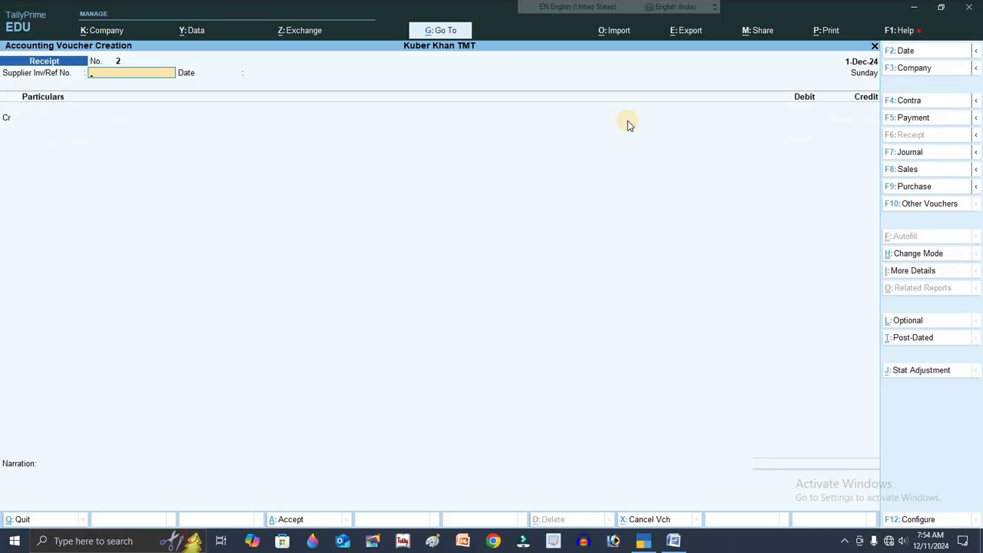
- Start a purchase voucher dated 2-Dec-24 with supplier invoice number 1, keeping the same invoice date
key("F2")
type("2")
key("Return")
key("F9")
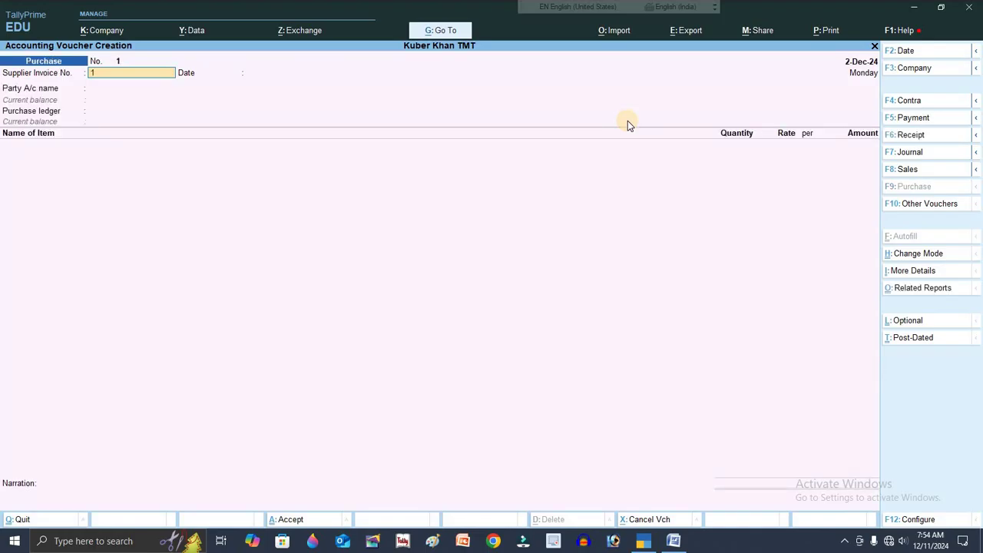
type("1")
key("Return")
key("Return")
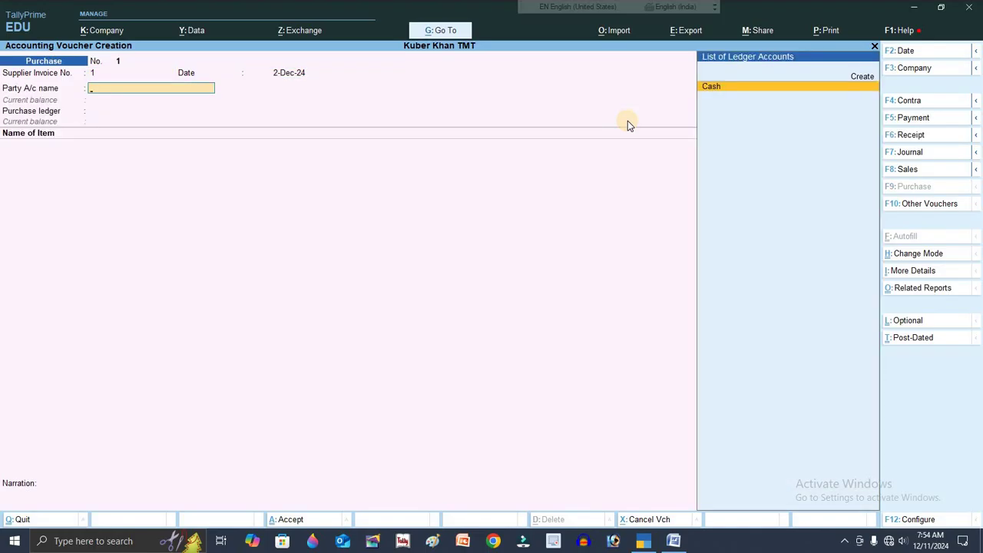
- Select Cash as the party account, leaving the receipt and order details blank and keeping the default supplier details
key("Return")
key("Return")
key("Return")
key("Return")
key("Return")
key("Return")
key("Return")
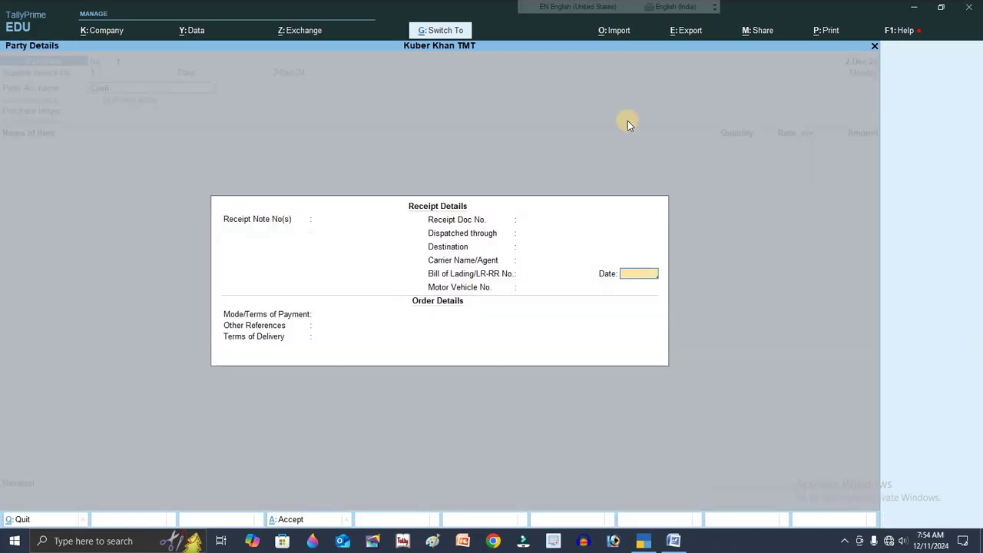
key("Return")
key("Return")
key("Return")
key("Return")
key("Return")
key("Return")
key("Return")
key("Return")
key("Return")
- Set the supplier's GST registration type to Regular, enter the GSTIN/UIN, and accept the party details
key("Up")
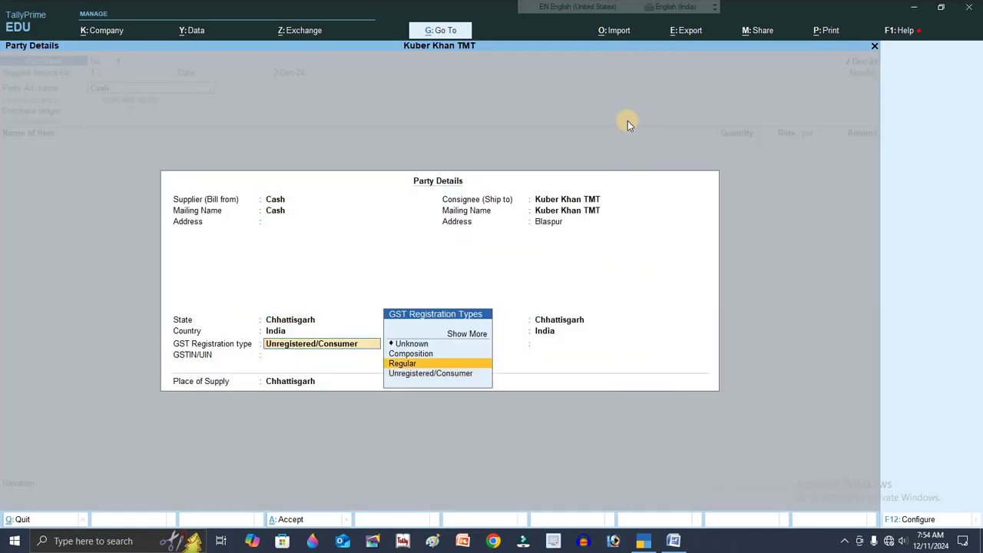
key("Return")
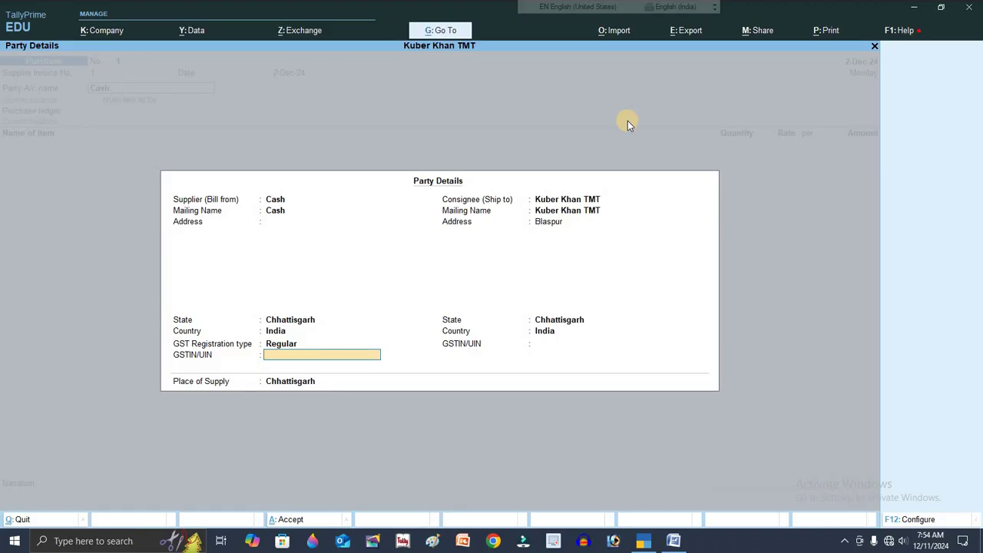
type("22AAAA21215446")
key("ctrl+a")
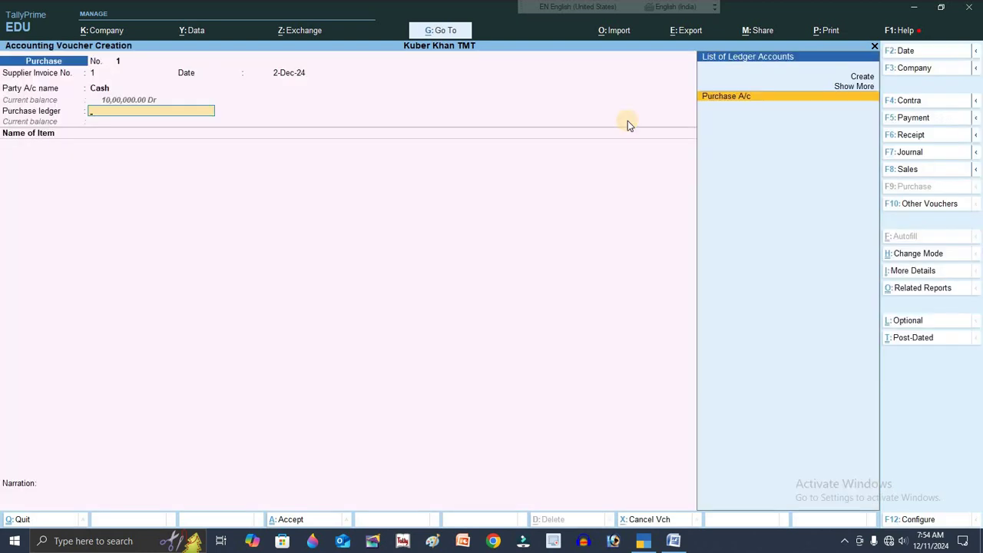
- Select Purchase A/c as the purchase ledger and add 50 QTL of 12MM TMT BAR at a rate of 4,400
key("Return")
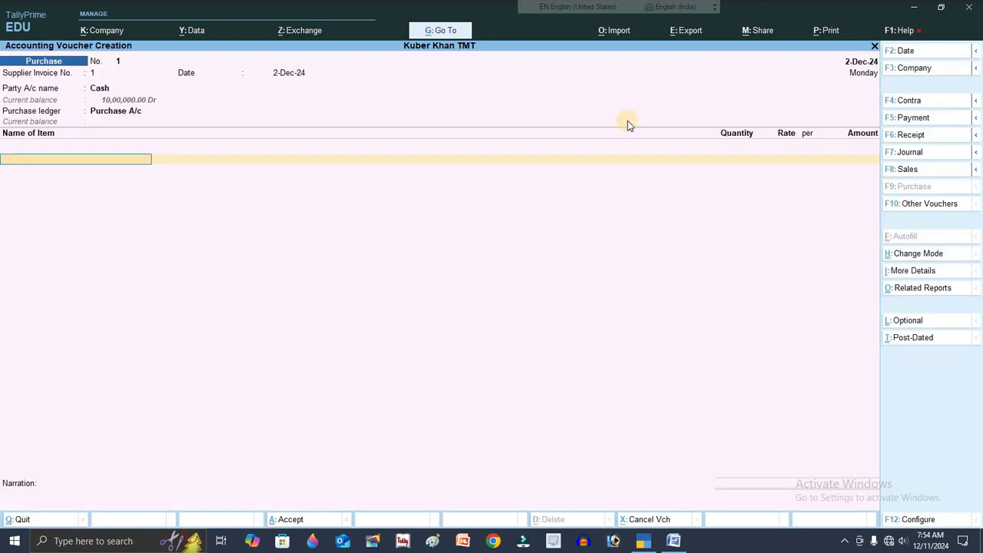
key("Down")
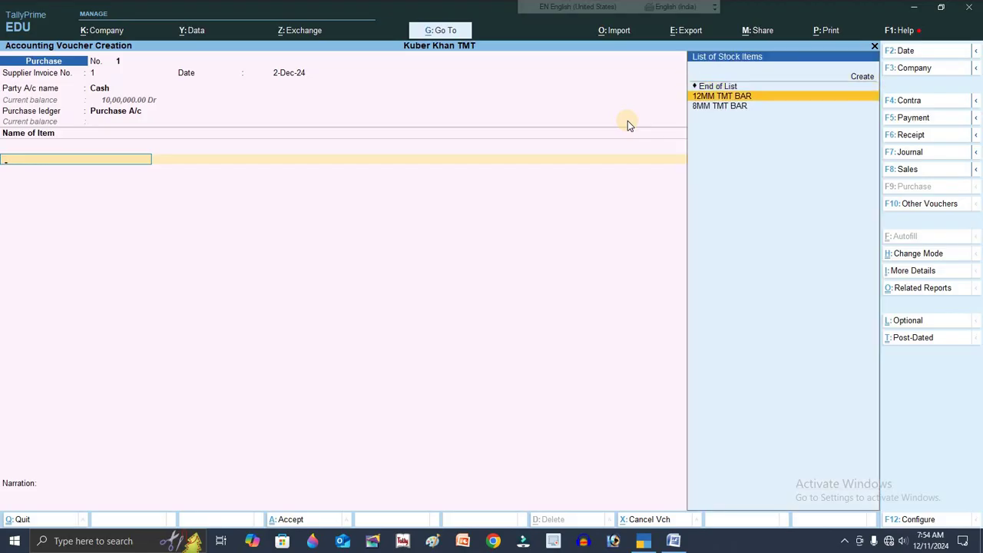
key("Return")
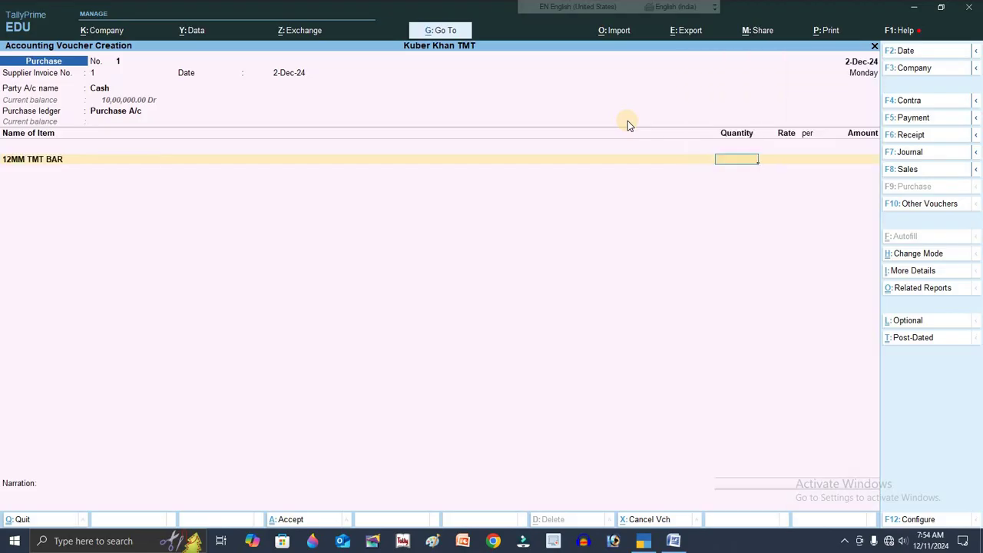
type("50")
key("Return")
type("4400")
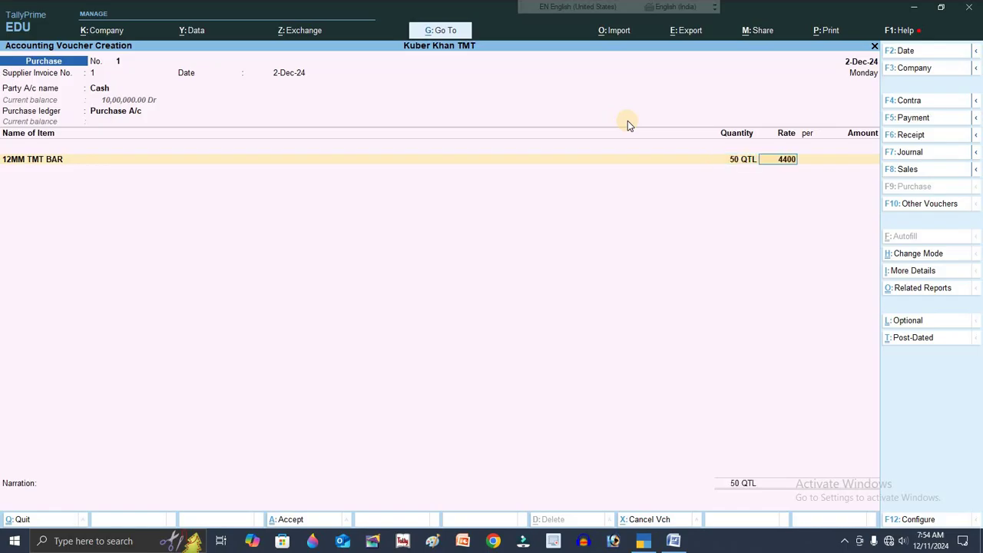
key("Return")
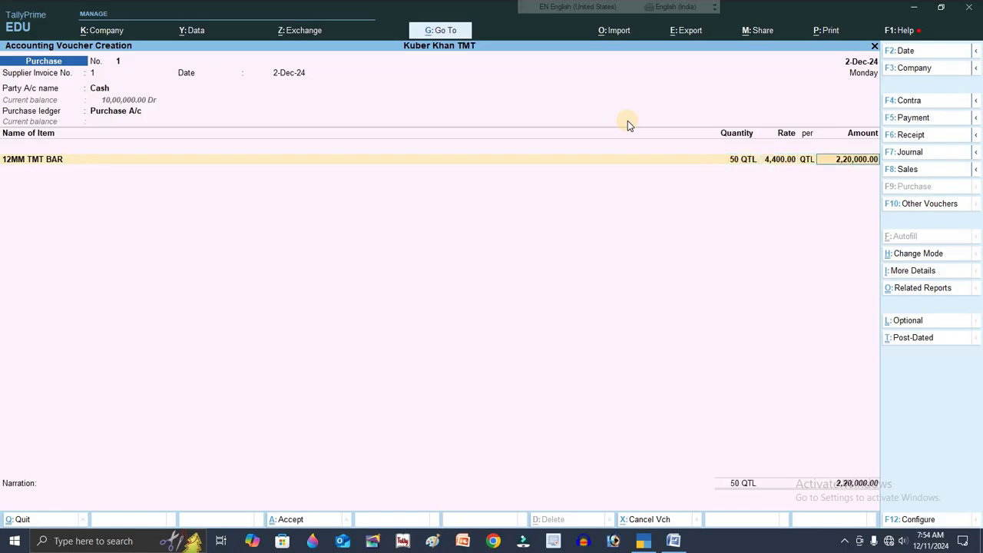
key("Return")
- Add 8MM TMT BAR as the second item, with a quantity of 100 QTL and a rate of 4,500
type("8")
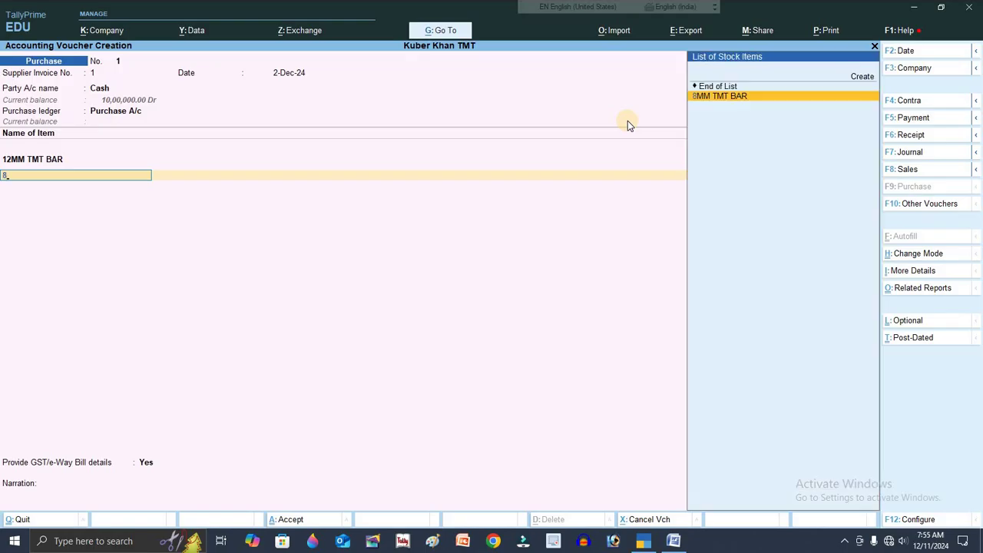
key("Return")
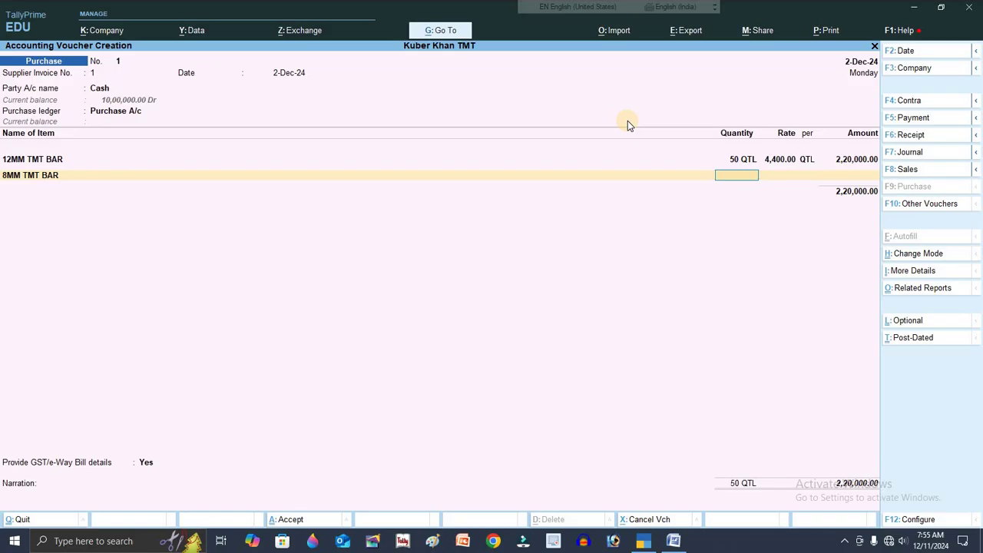
type("100")
key("Return")
type("4500")
key("Return")
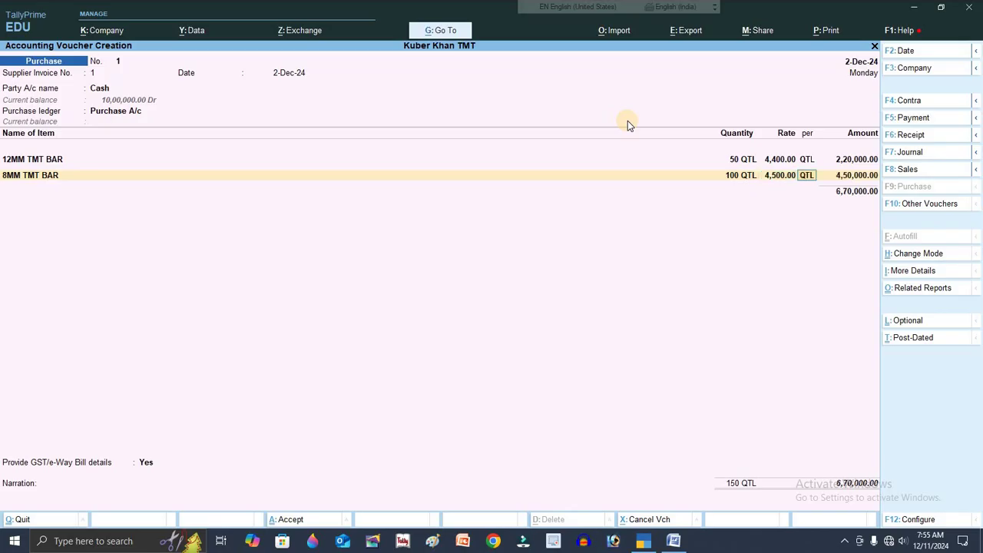
key("Return")
- Check the purchase voucher's configuration options without changing them, and abandon the unsaved voucher
key("F12")
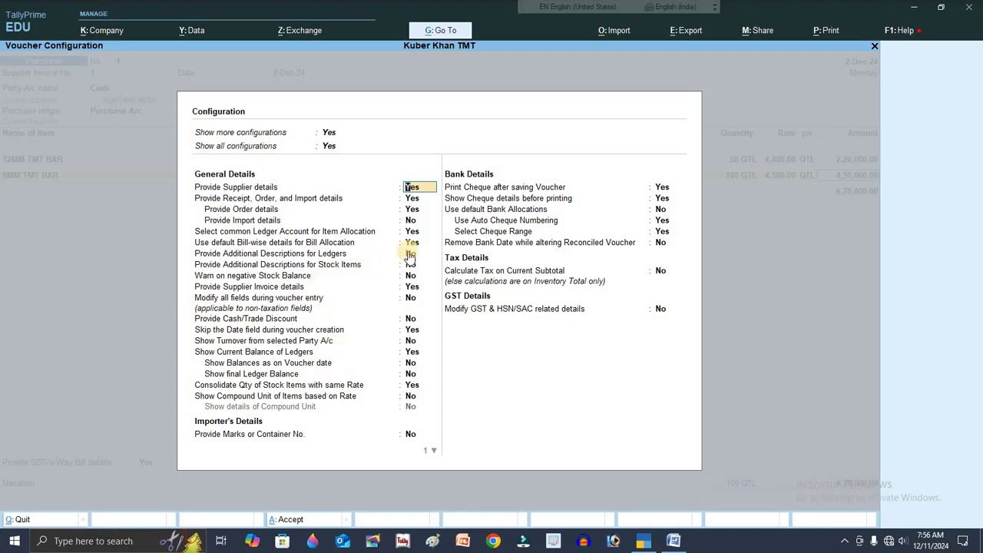
key("Escape")
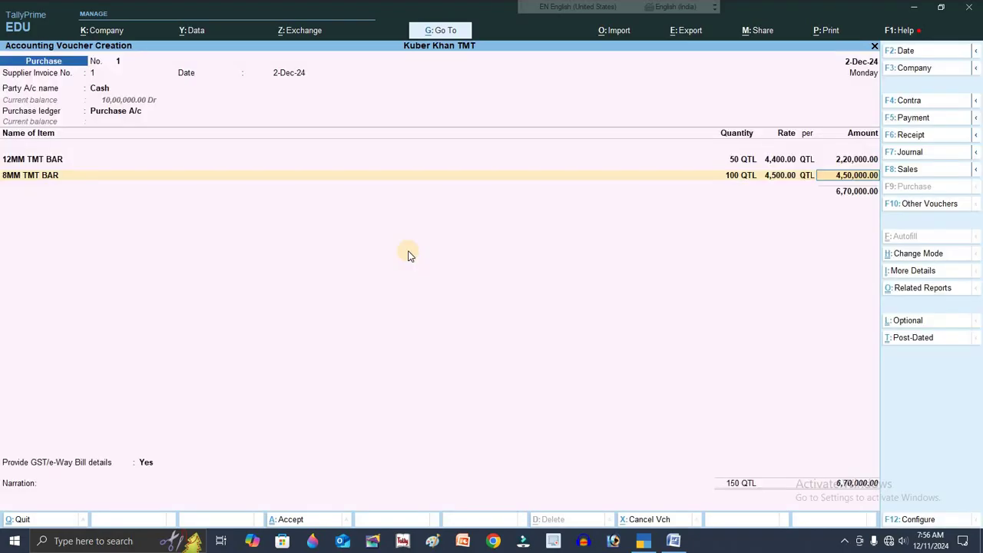
key("Escape")
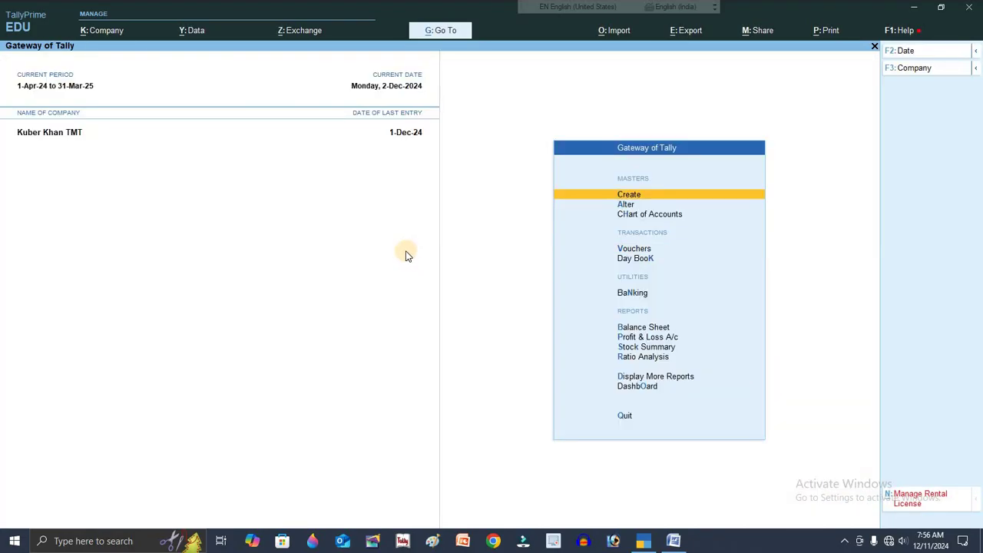
- Create a godown master named "Godown A" under Primary, leaving the alias blank
key("Return")
key("Down")
key("Down")
key("Down")
key("Down")
key("Down")
key("Down")
key("Down")
key("Down")
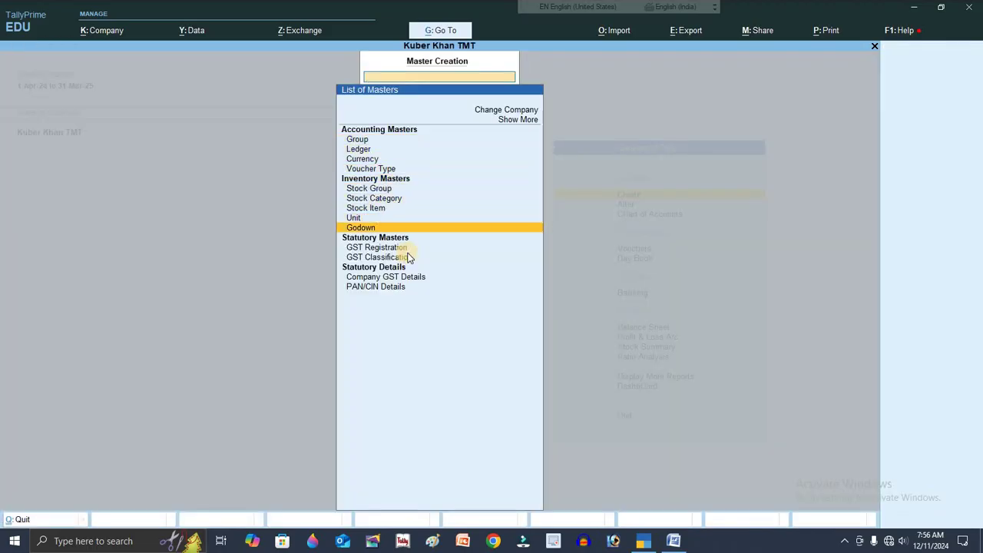
key("Return")
type("c")
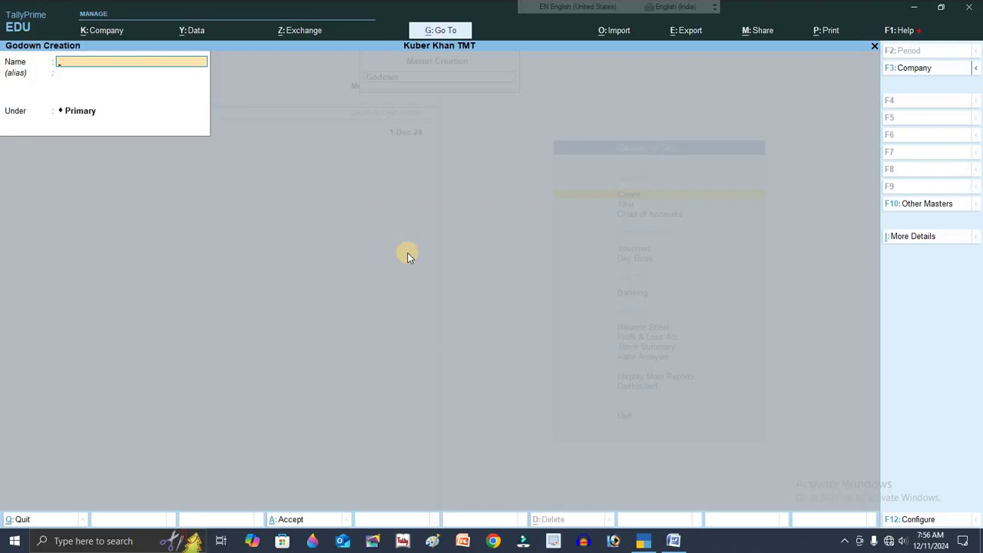
type("Godown A")
key("Return")
key("Return")
key("Return")
key("Return")
- Create a second godown named "Godown B" under Primary and leave godown creation
type("Godown A")
key("BackSpace")
type("B")
key("Return")
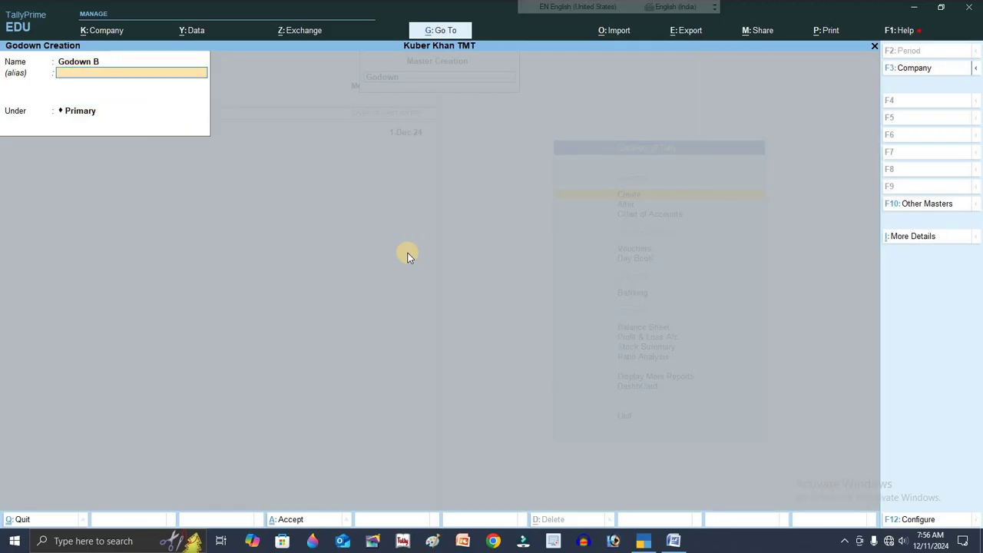
key("Return")
key("Return")
key("Return")
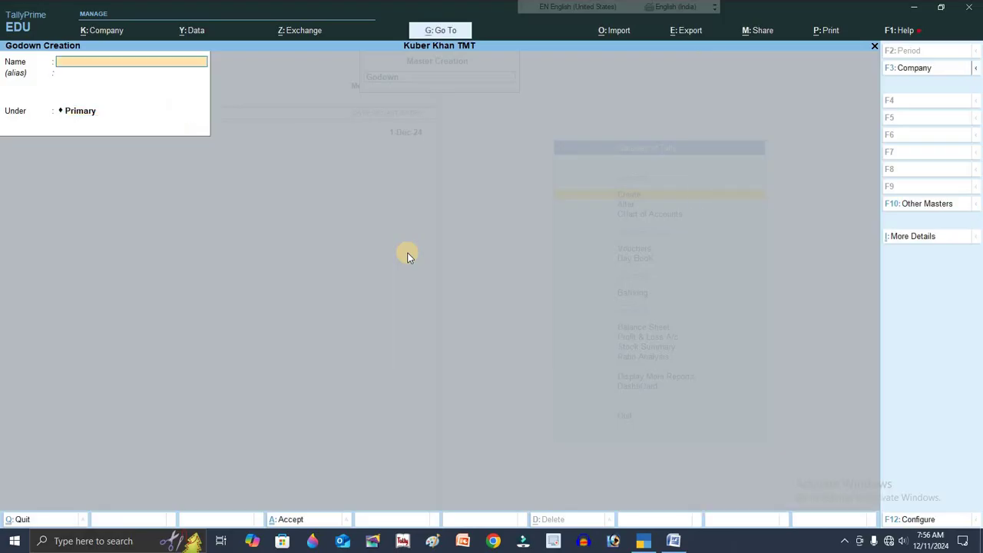
key("Escape")
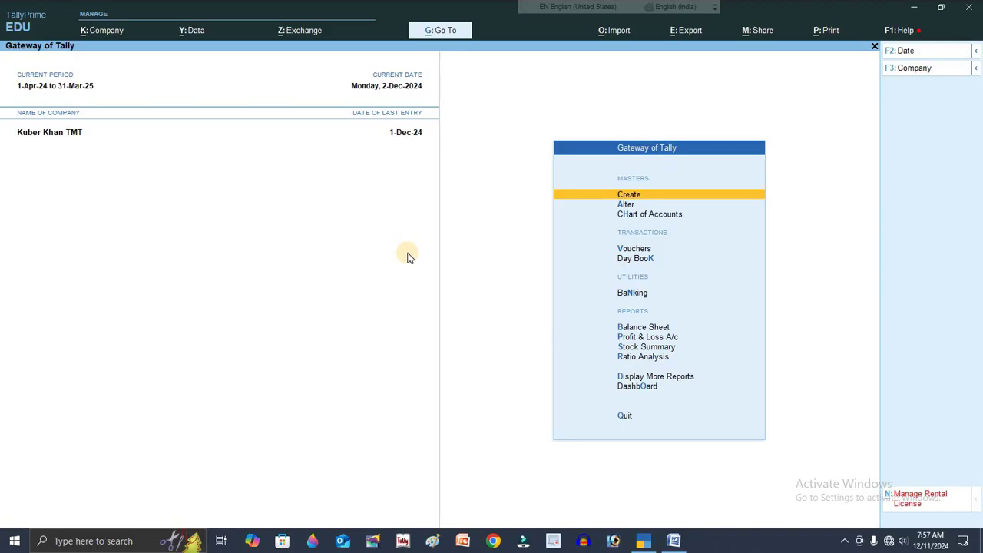
- Start a new purchase voucher dated 2-Dec-24 with supplier invoice number 1, accepting the default invoice date
key("v")
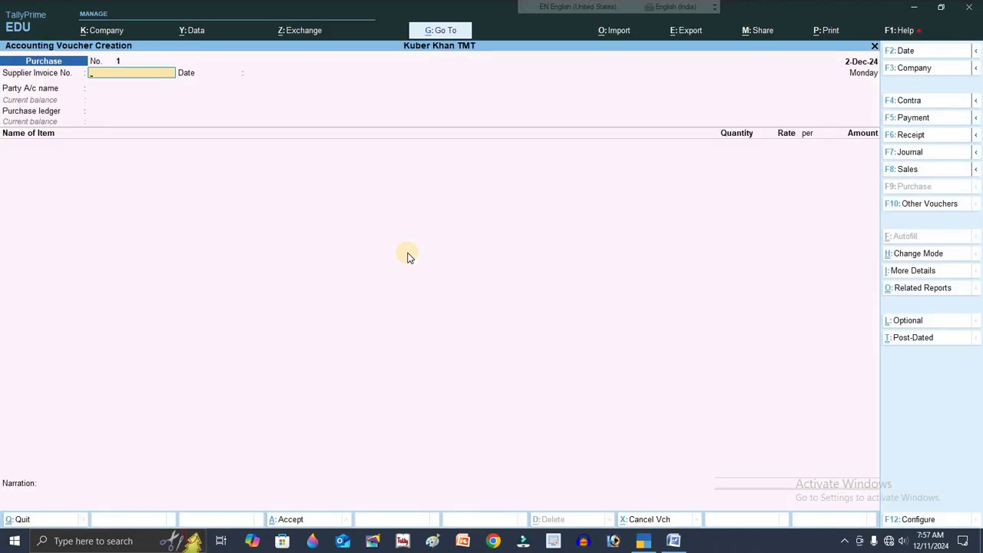
key("F2")
type("2")
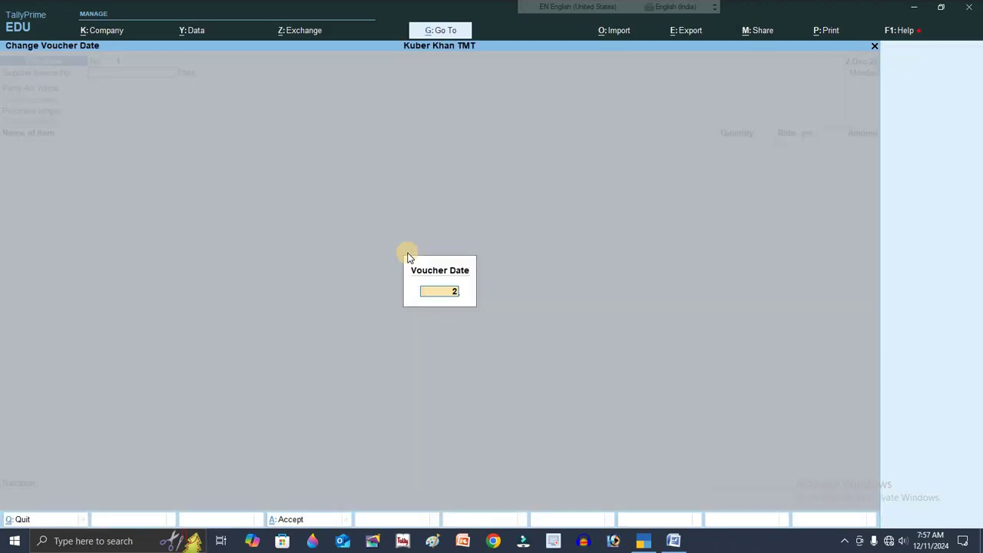
type("/12/24")
key("Return")
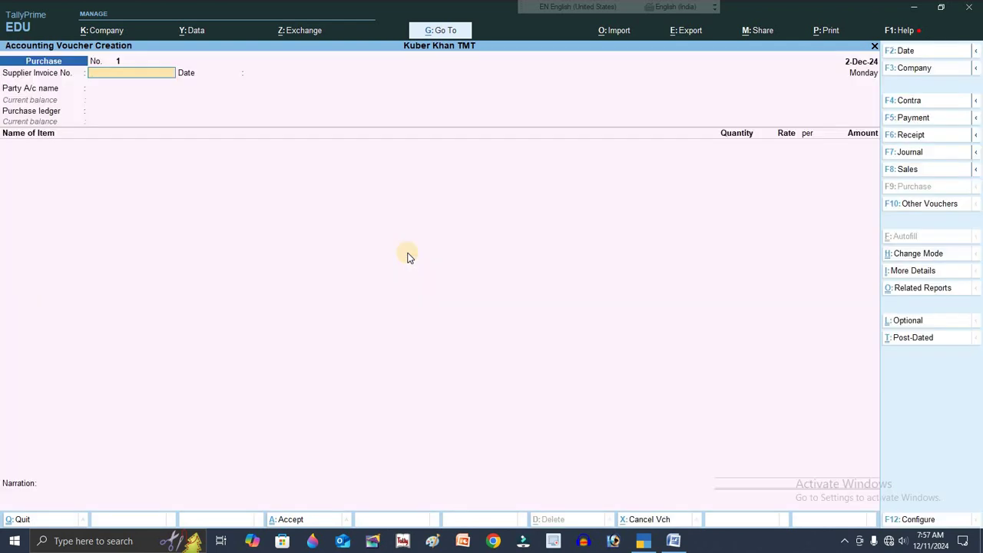
type("1")
key("Return")
key("Return")
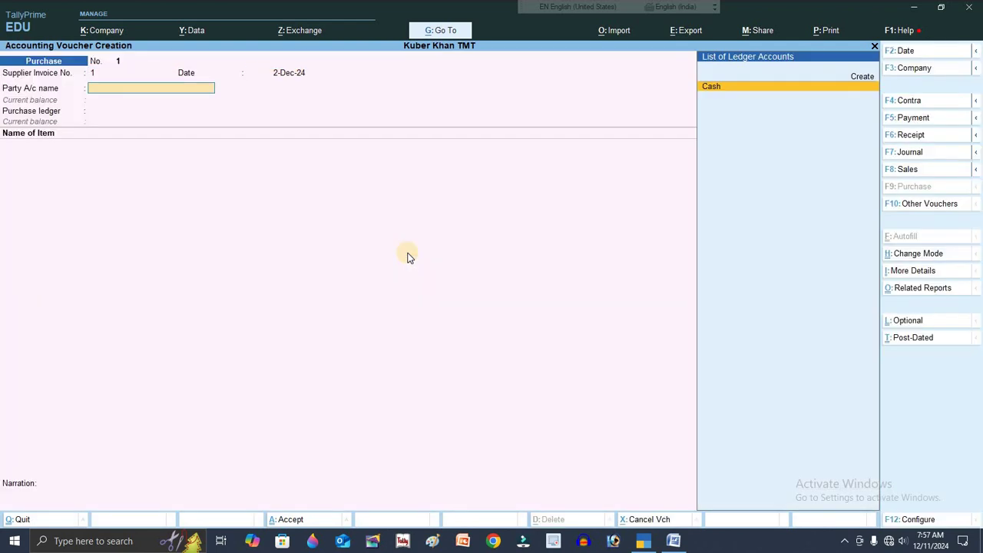
- Choose Cash as the party account, skip the receipt and order details, and accept the default supplier name and address
key("Return")
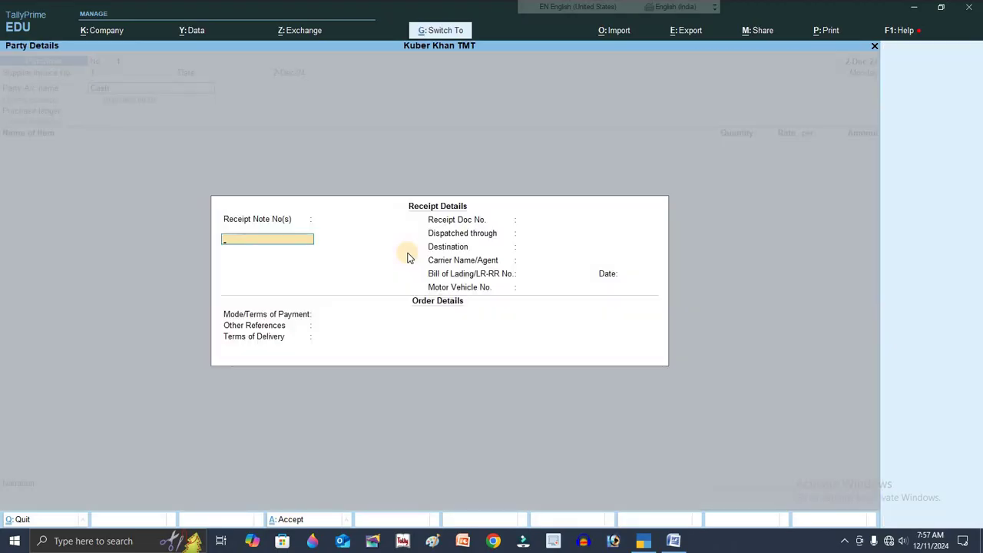
key("ctrl+a")
key("Return")
key("Return")
key("Return")
key("Return")
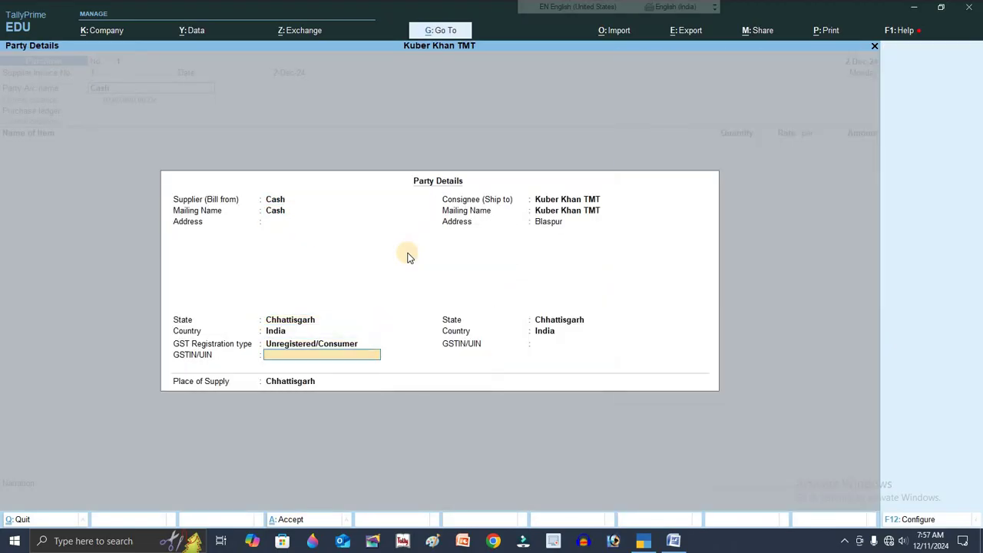
- Change the supplier's GST registration type to Regular, fill in the supplier's GSTIN/UIN, and accept the consignee details
key("BackSpace")
key("Up")
key("Return")
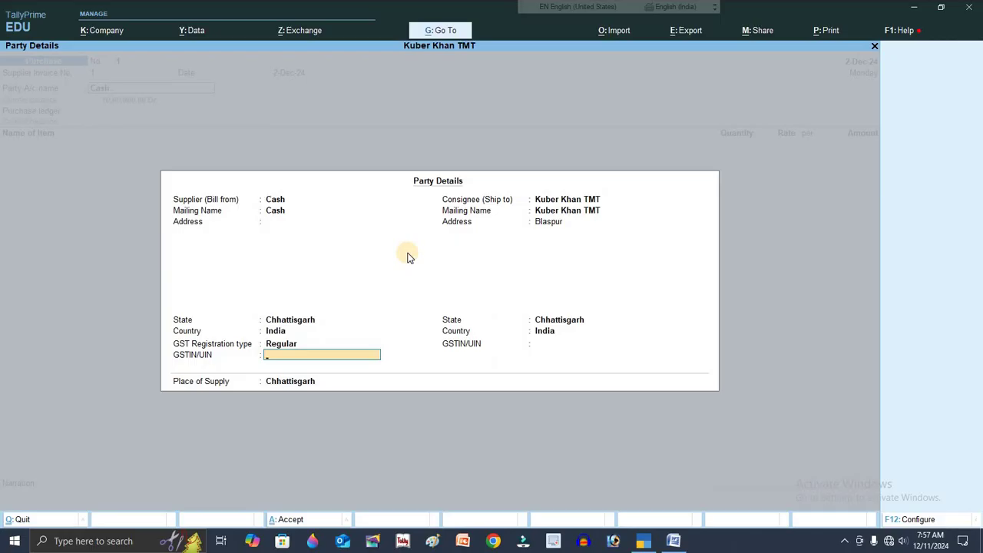
type("22AAAA414541313")
key("Return")
key("Return")
key("Return")
key("Return")
key("Return")
key("Return")
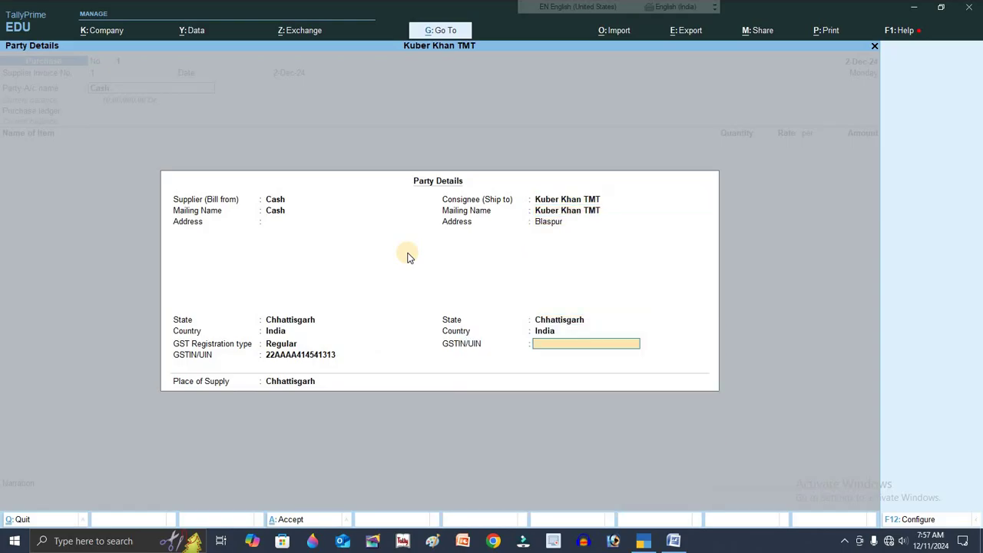
key("Return")
- Set Purchase A/c as the purchase ledger and choose 12MM TMT BAR as the first item
key("Return")
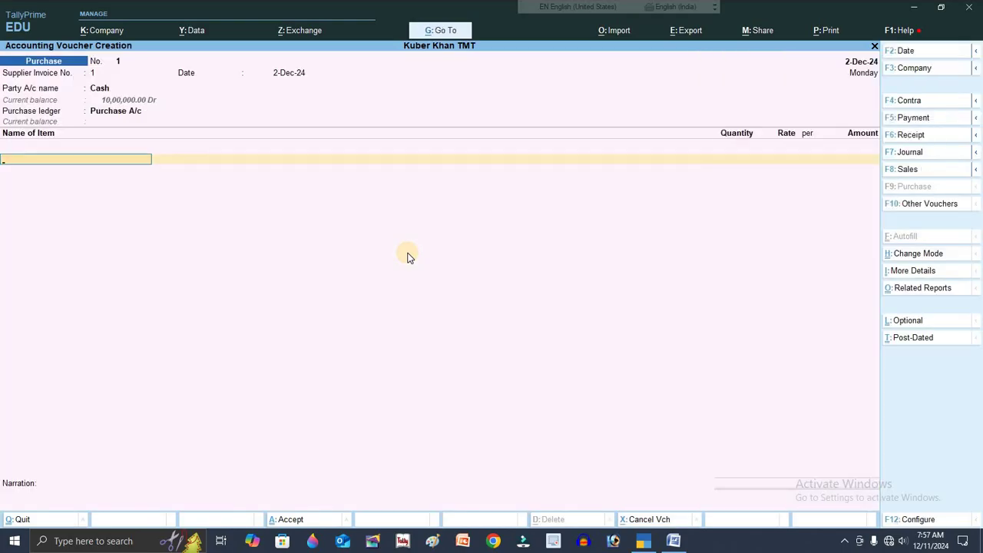
key("Down")
key("Return")
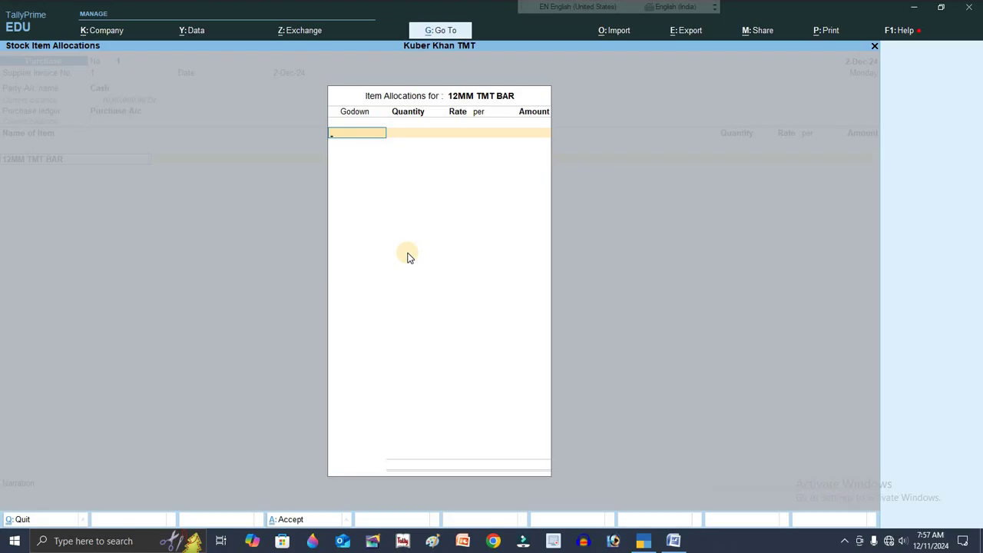
- Allocate 1 QTL of 12MM TMT BAR to Main Location at a rate of 4,400 per QTL
key("Down")
key("Down")
key("Down")
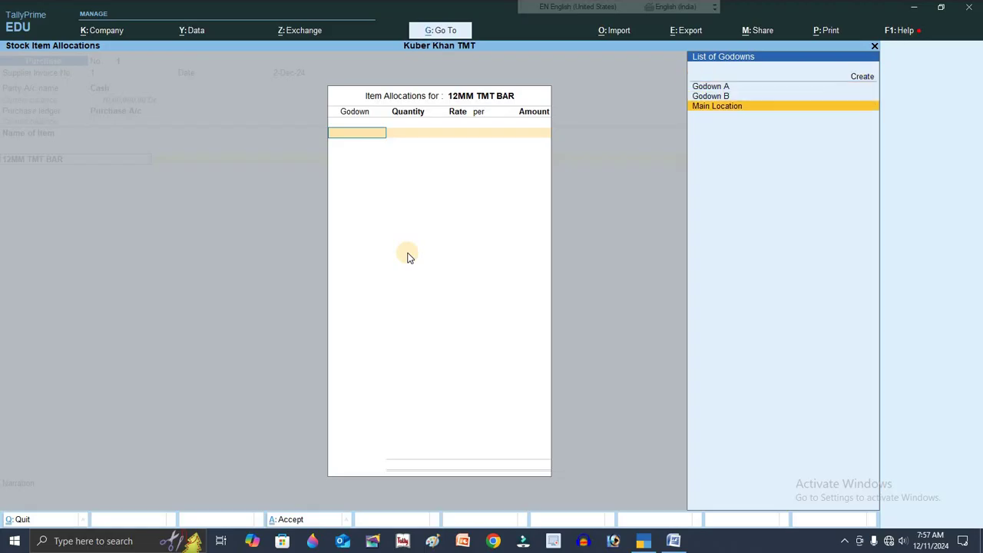
key("Return")
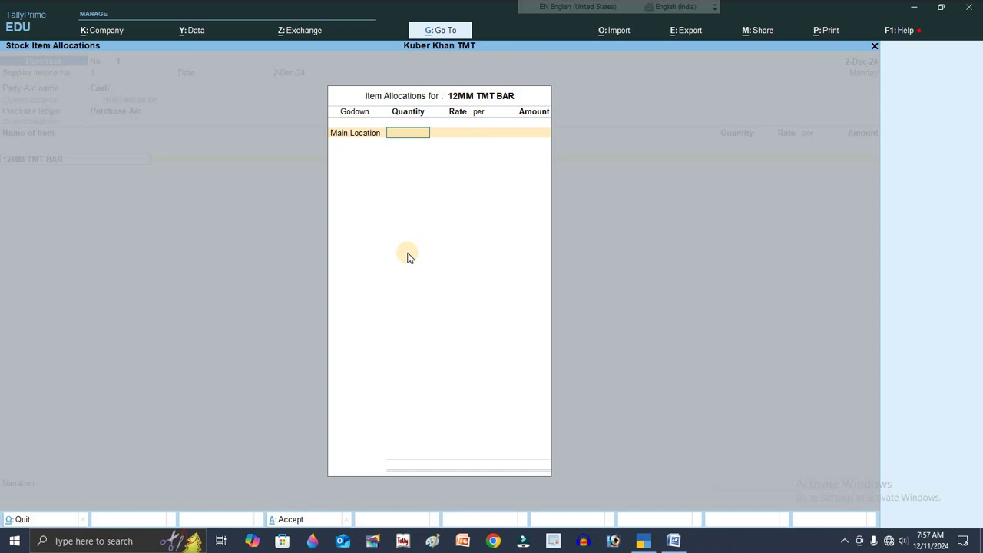
key("Return")
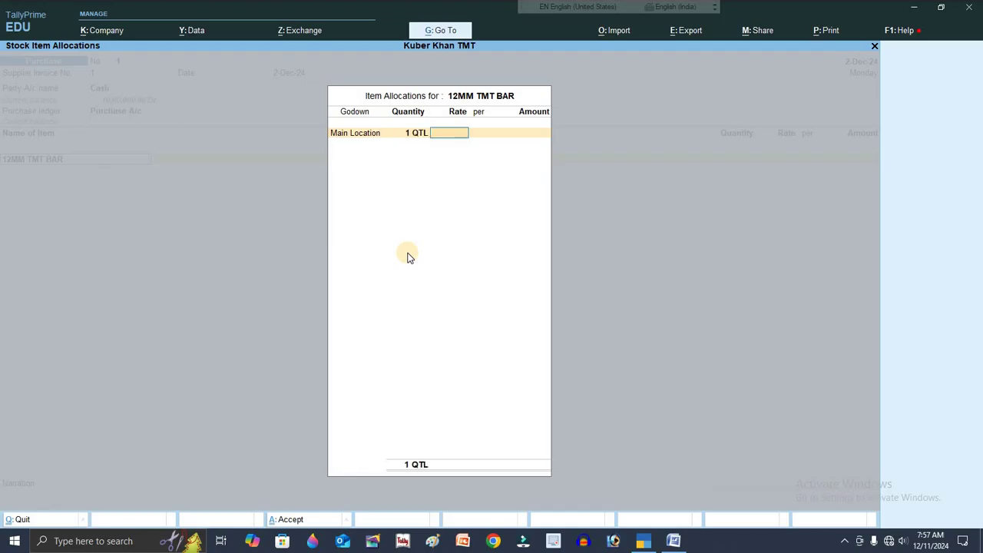
type("4400")
key("Return")
key("Return")
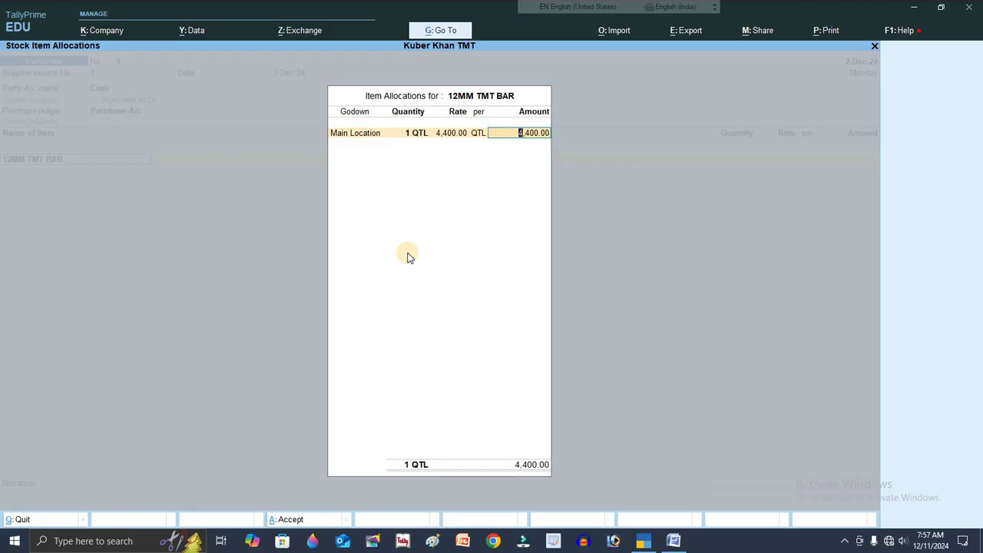
key("Return")
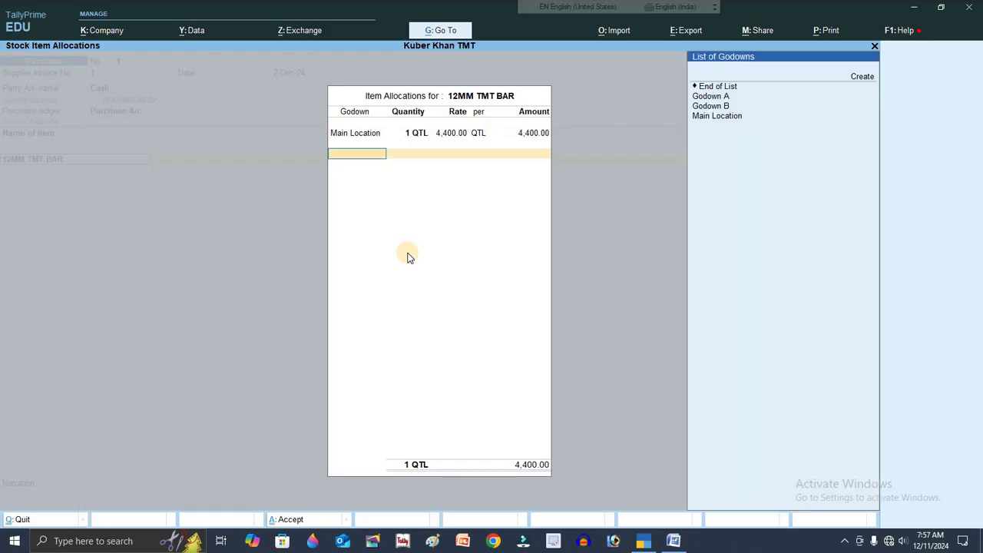
- Allocate 100 QTL of 12MM TMT BAR to Godown A, keeping the rate of 4,400 per QTL
key("Return")
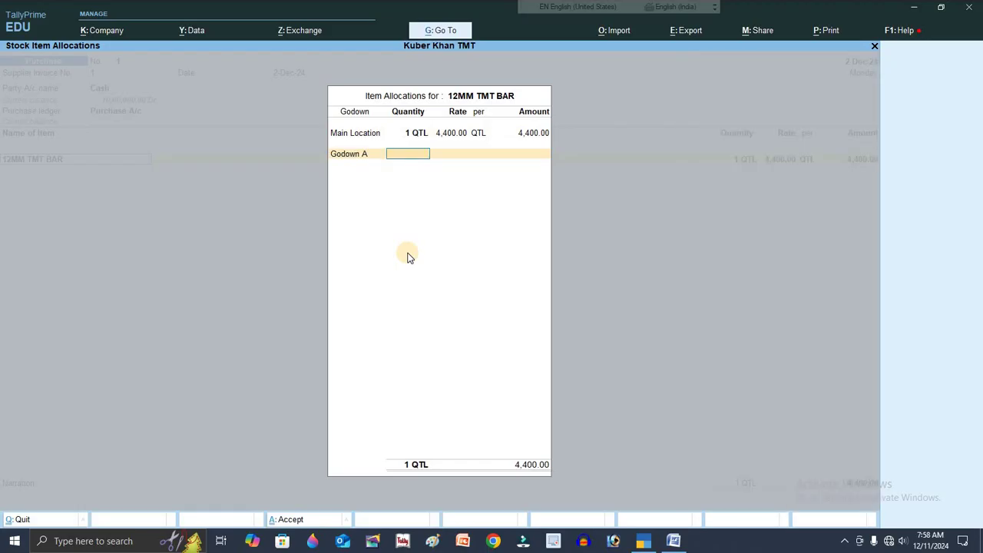
type("100")
key("Return")
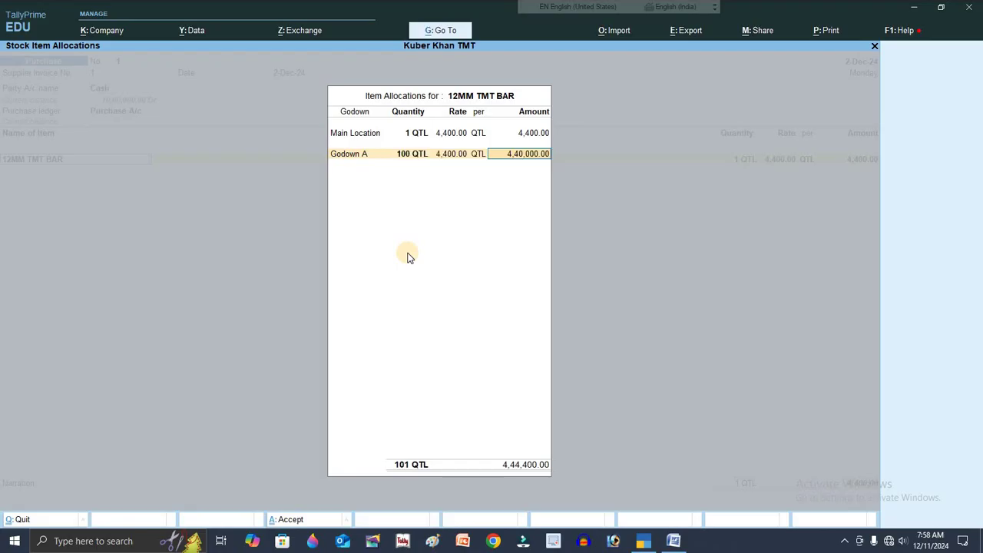
key("Return")
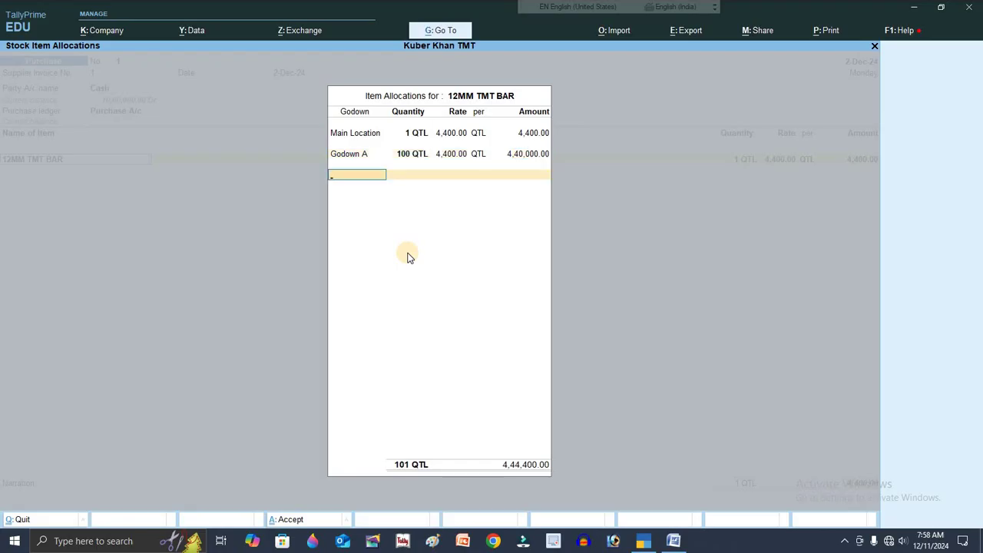
- Allocate 100 QTL of 12MM TMT BAR to Godown B at 4,400 per QTL and finish the item's allocations
key("Down")
key("Down")
key("Return")
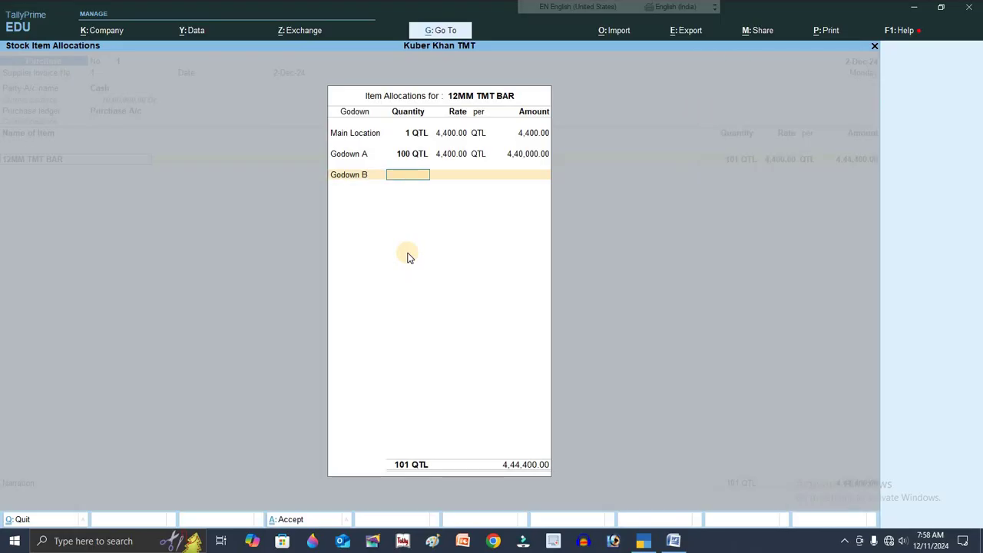
type("100")
key("Return")
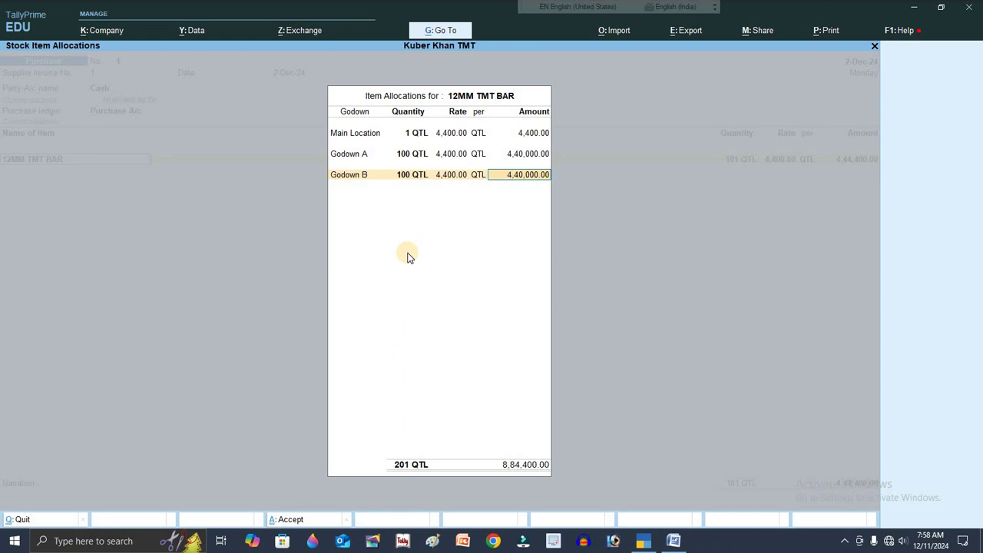
key("Return")
key("Return")
key("Return")
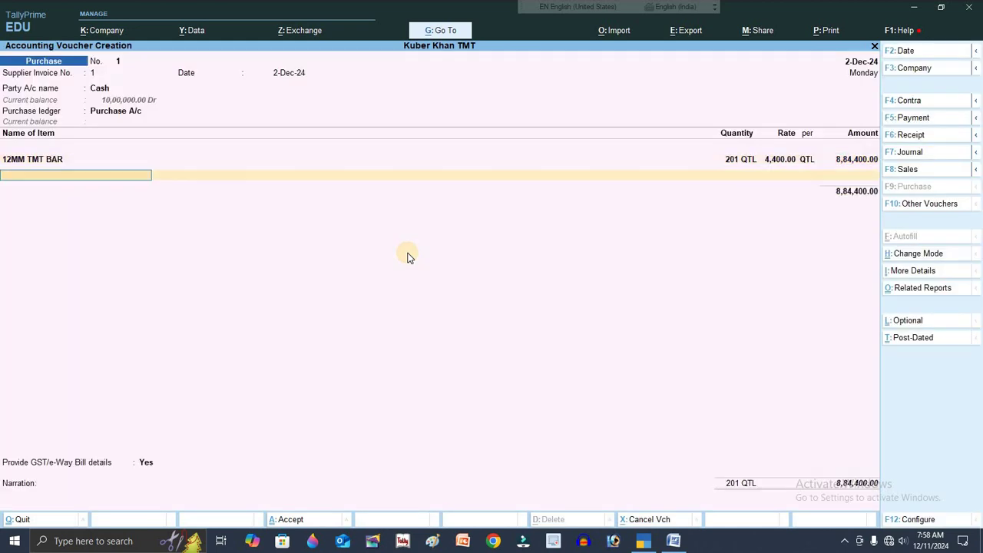
- Add 8MM TMT BAR as the second item and allocate 20 QTL to Main Location at a rate of 4,500 per QTL
key("Down")
key("Down")
key("Return")
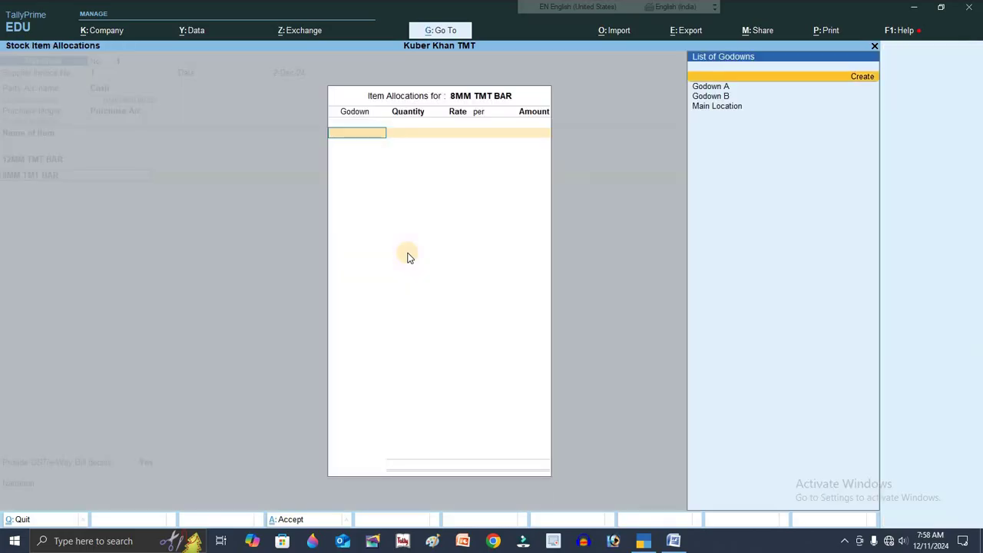
key("Down")
key("Down")
key("Down")
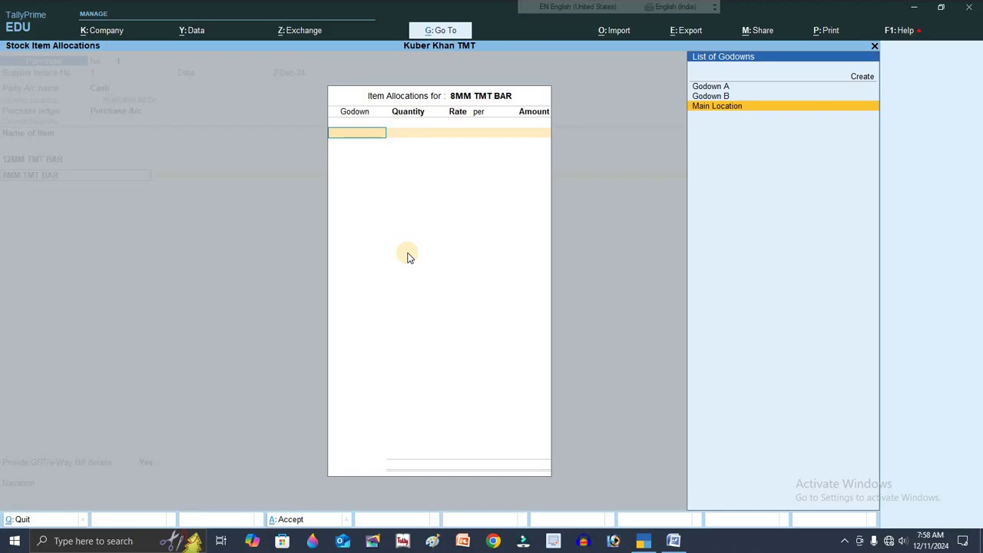
key("Return")
type("1")
key("Return")
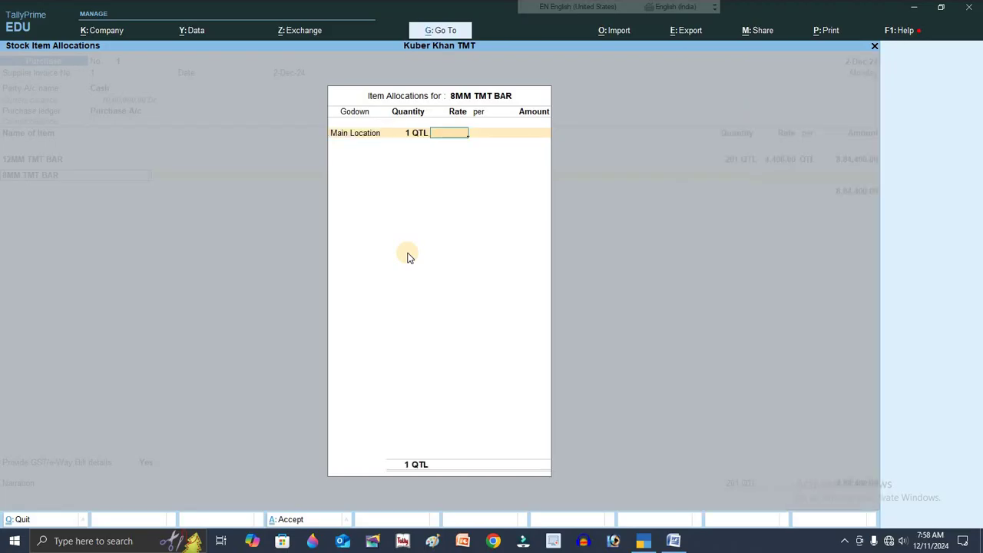
key("BackSpace")
type("20")
key("Return")
type("4,500")
key("Return")
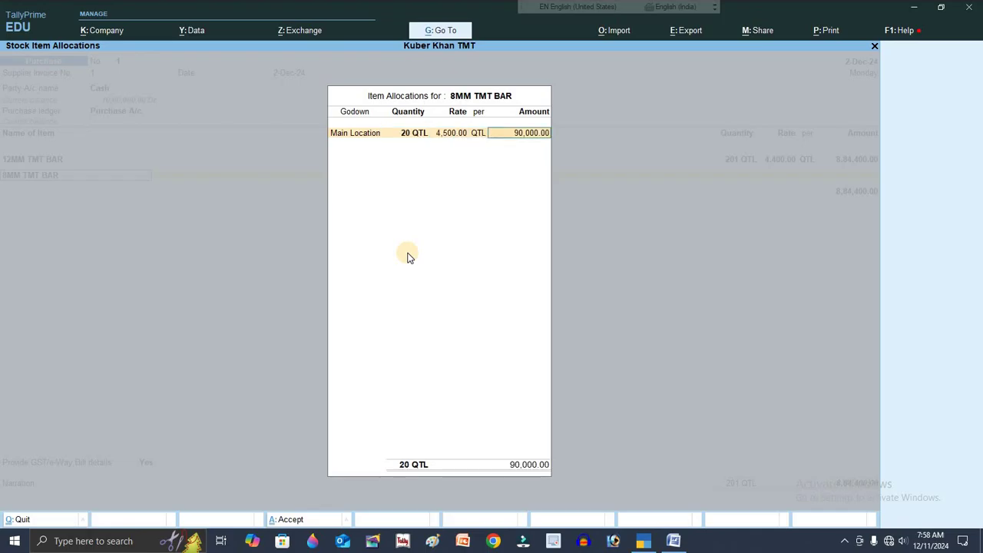
key("Return")
- Allocate 100 QTL of 8MM TMT BAR to Godown A, keeping the rate of 4,500 per QTL
key("Down")
key("Down")
key("Down")
key("Up")
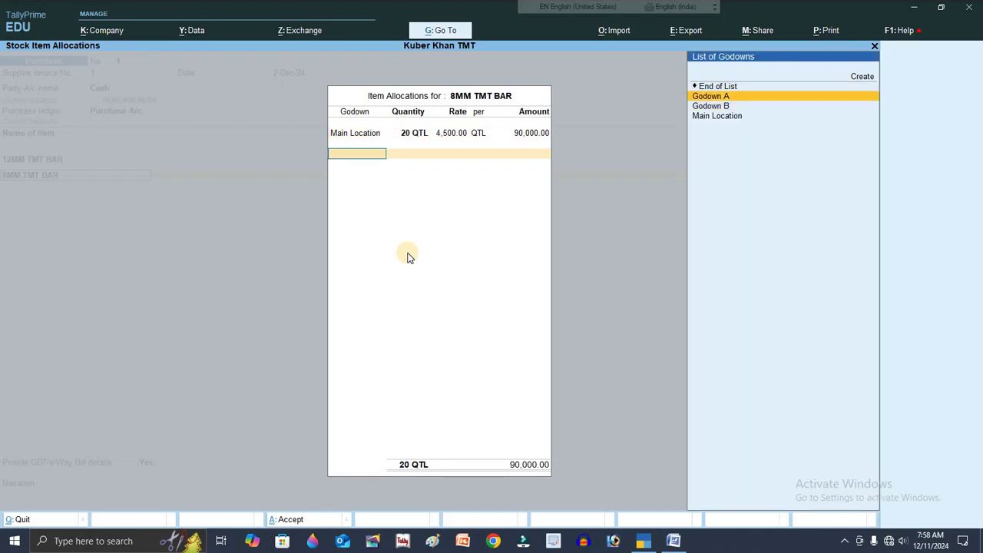
key("Return")
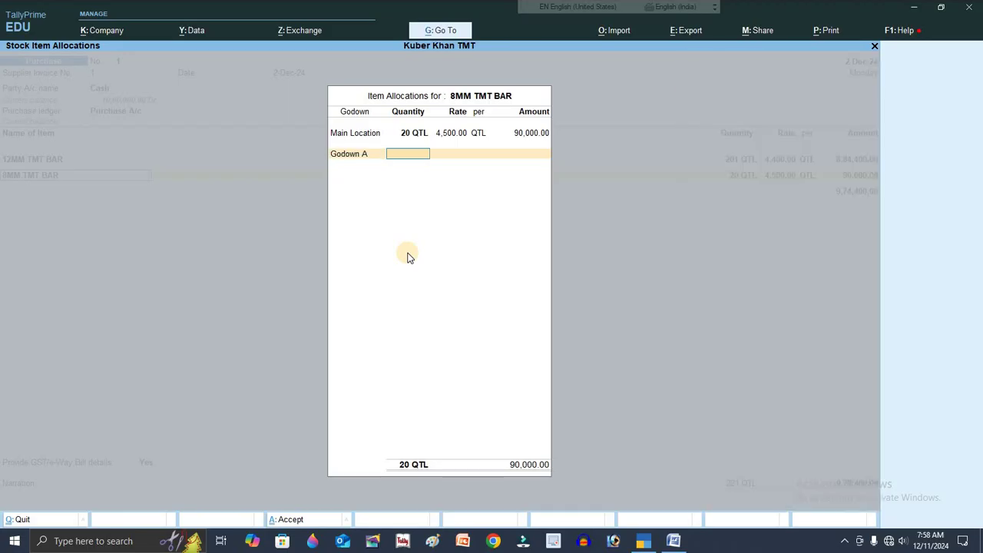
type("100")
key("Return")
key("Return")
key("Return")
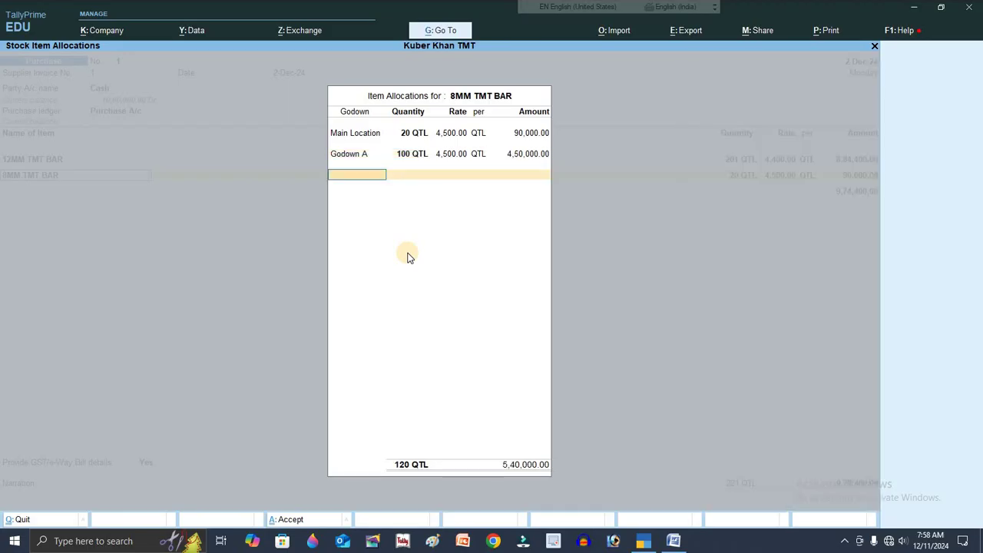
- Allocate 100 QTL of 8MM TMT BAR to Godown B at 4,500 per QTL and finish the item's allocations
key("Down")
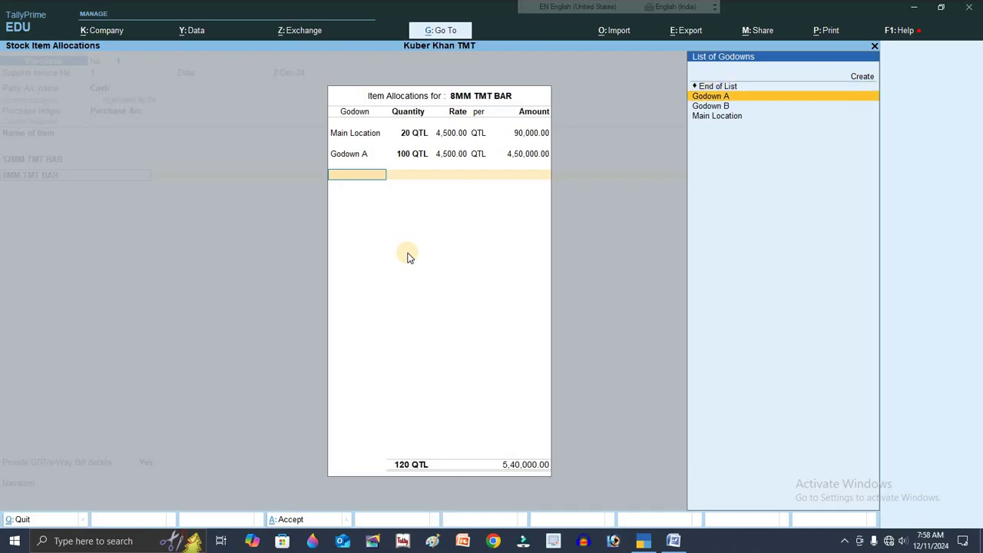
key("Down")
key("Return")
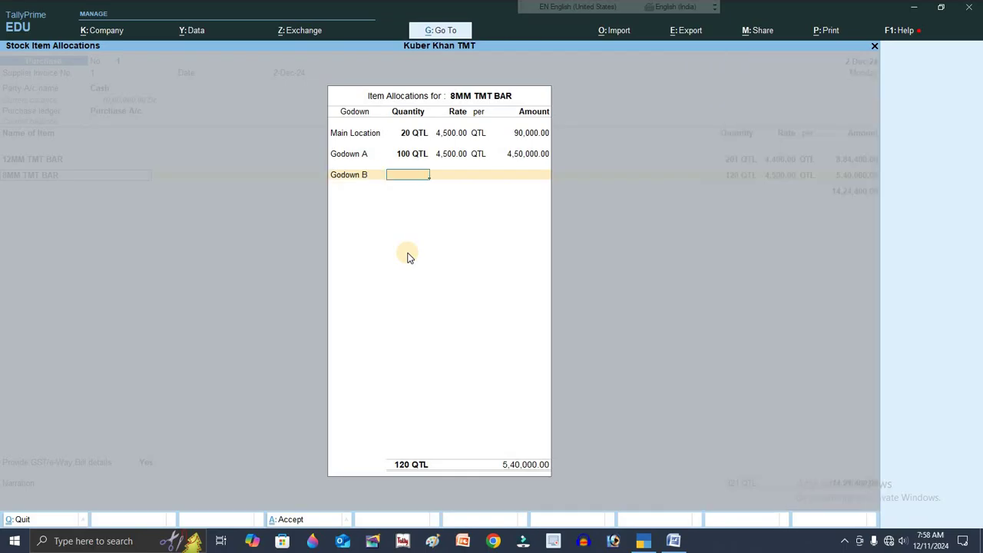
type("100")
key("Return")
key("Return")
key("Return")
key("Return")
key("Return")
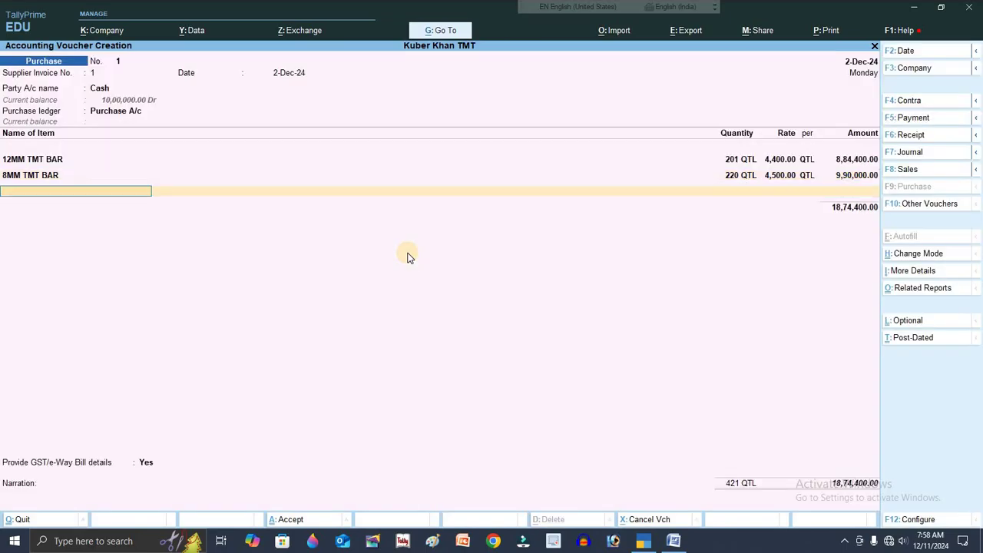
- End the item list, accept the e-Way Bill details without entries, save the purchase voucher and return to the Gateway of Tally
key("Return")
key("Return")
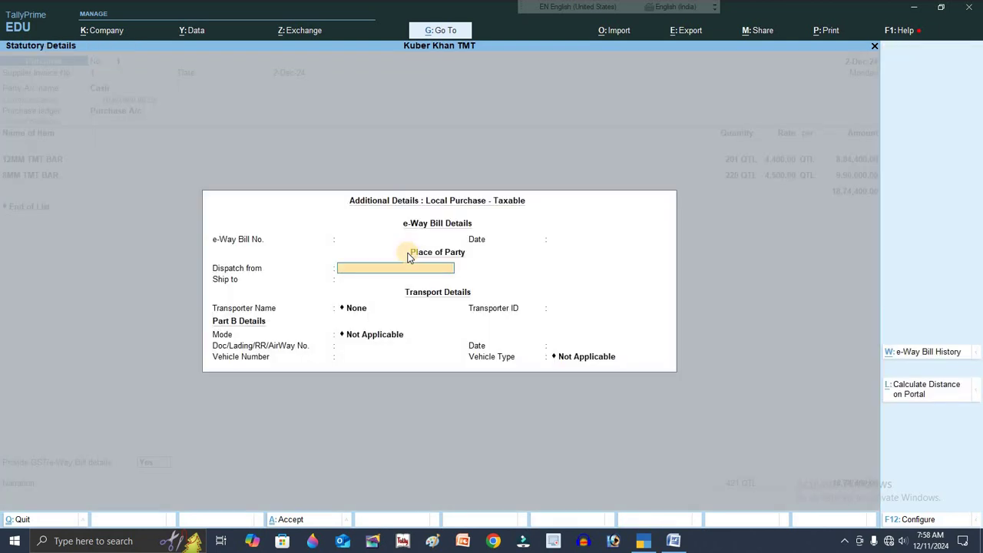
key("ctrl+a")
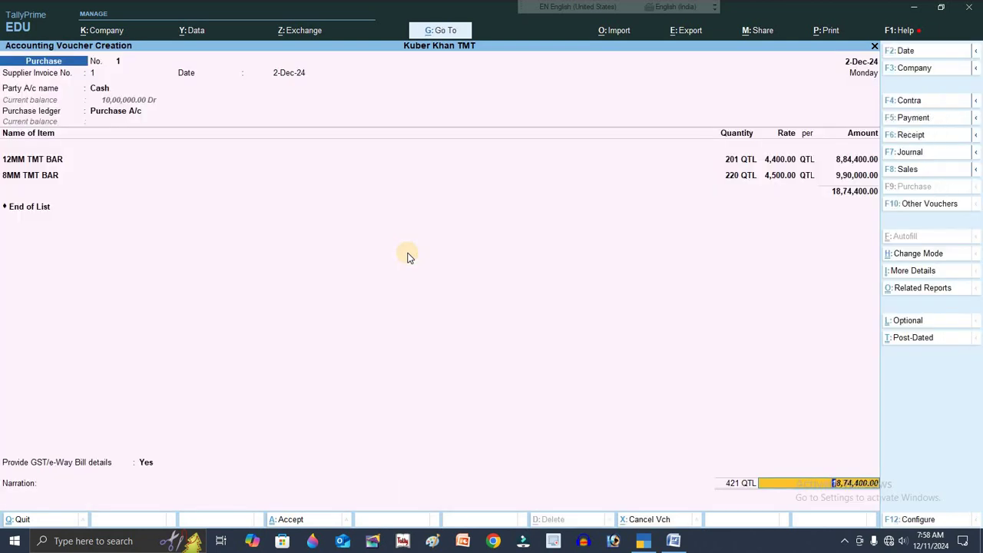
key("ctrl+a")
key("Escape")
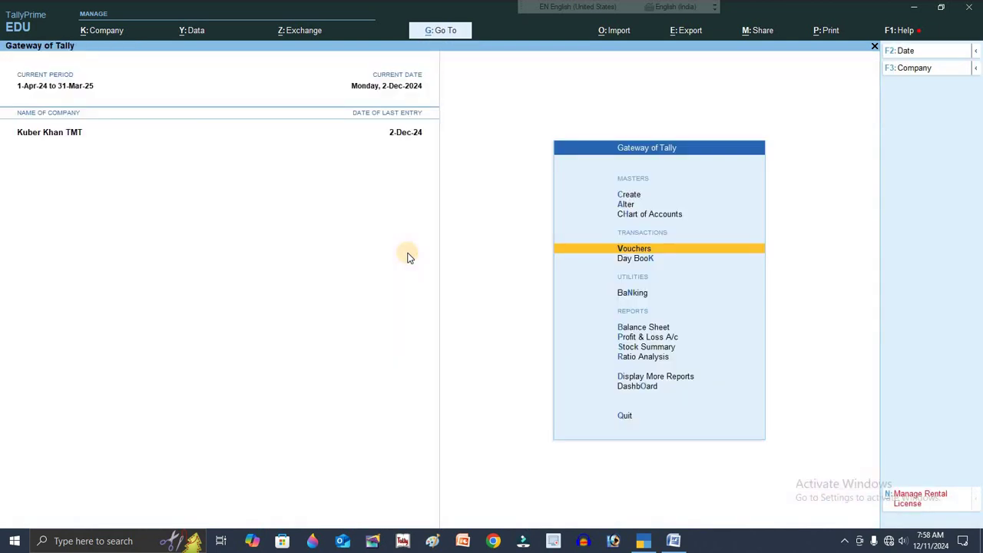
- Open the Inventory Books group among the additional reports
key("Down")
key("Down")
key("Down")
key("Down")
key("Down")
key("Down")
key("Down")
key("Down")
key("Down")
key("Down")
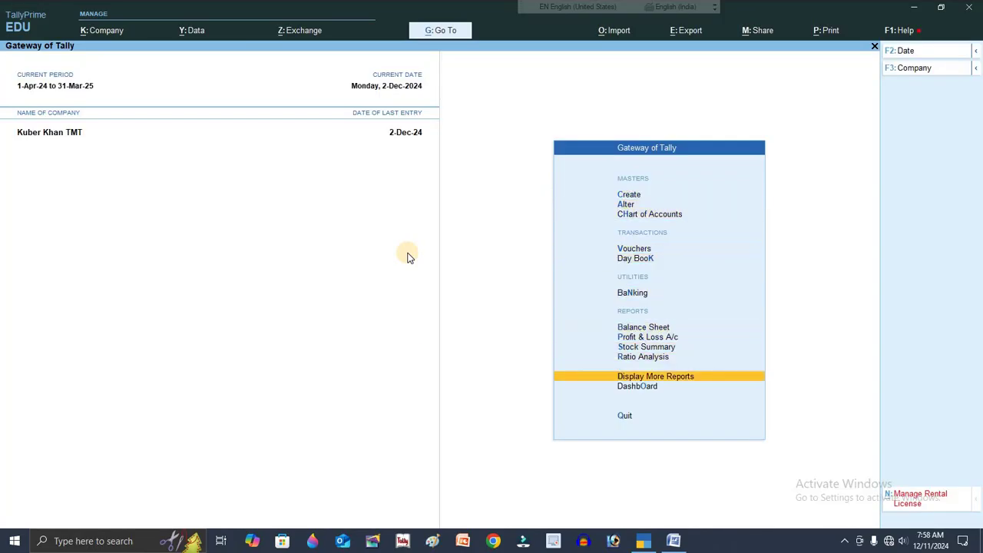
key("Return")
key("Down")
key("Down")
key("Down")
key("Down")
key("Down")
key("Down")
key("Down")
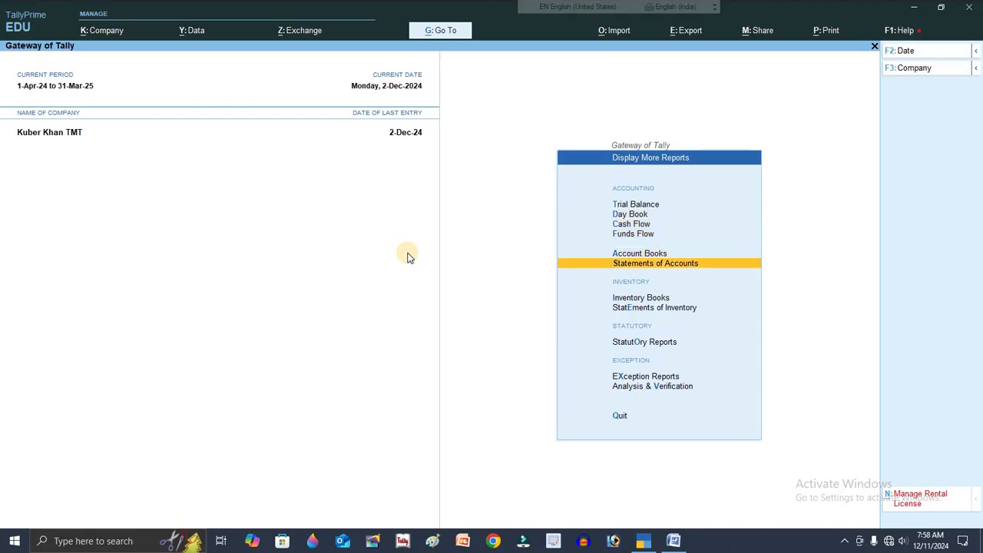
key("Up")
key("Return")
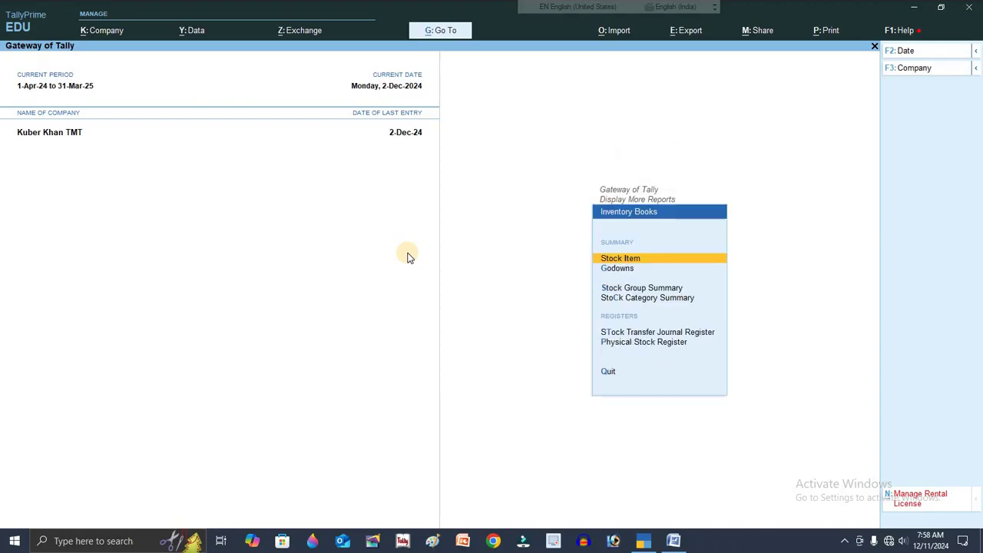
- Display the Godown Summary report for the Primary godown level
key("Down")
key("Return")
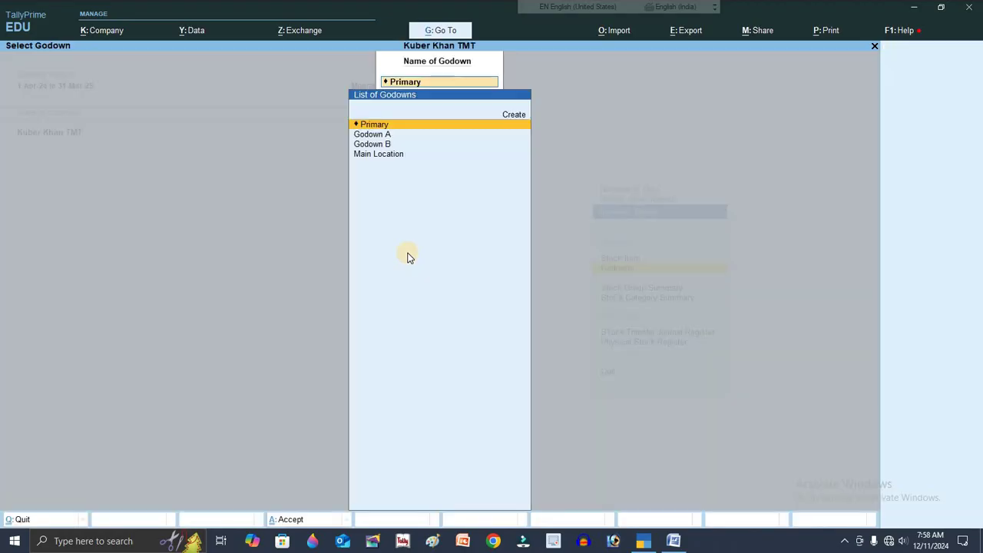
key("Down")
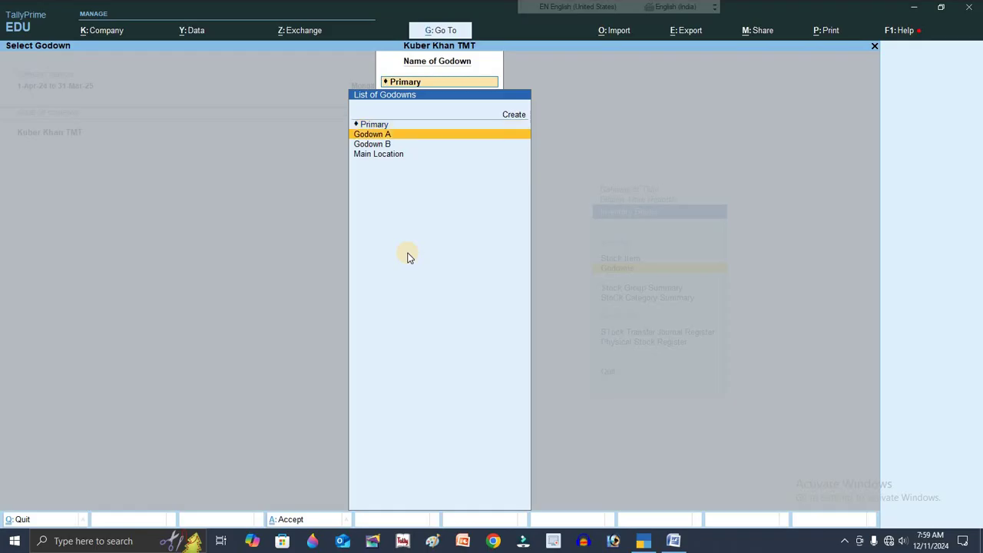
key("Down")
key("Down")
key("Up")
key("Up")
key("Up")
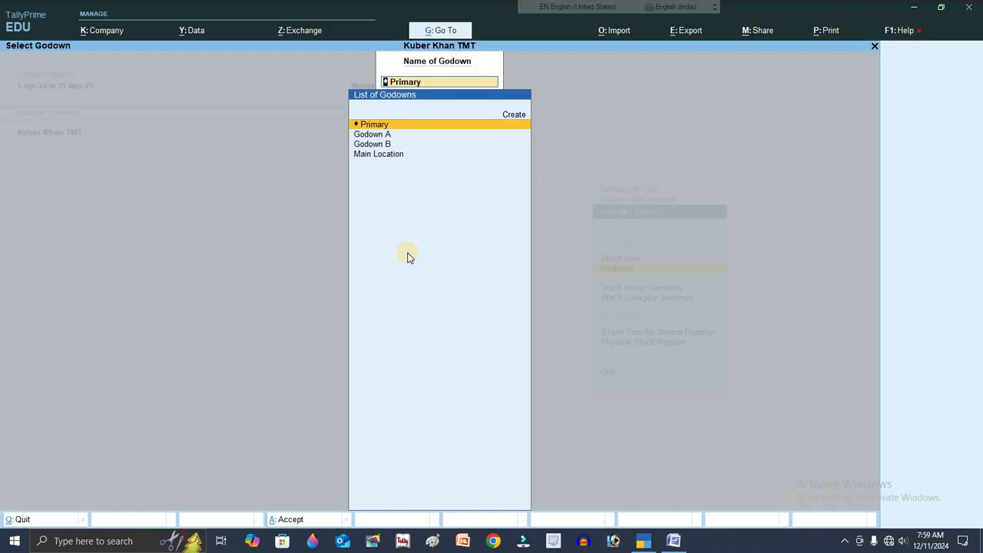
key("Return")
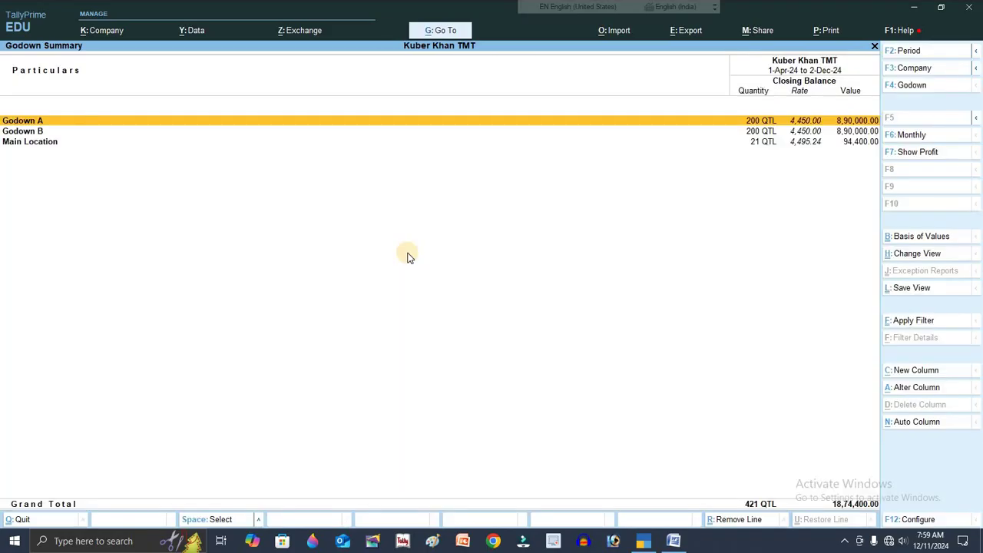
- Expand the Godown Summary to its detailed form and review the stock group lines under each godown
key("alt")
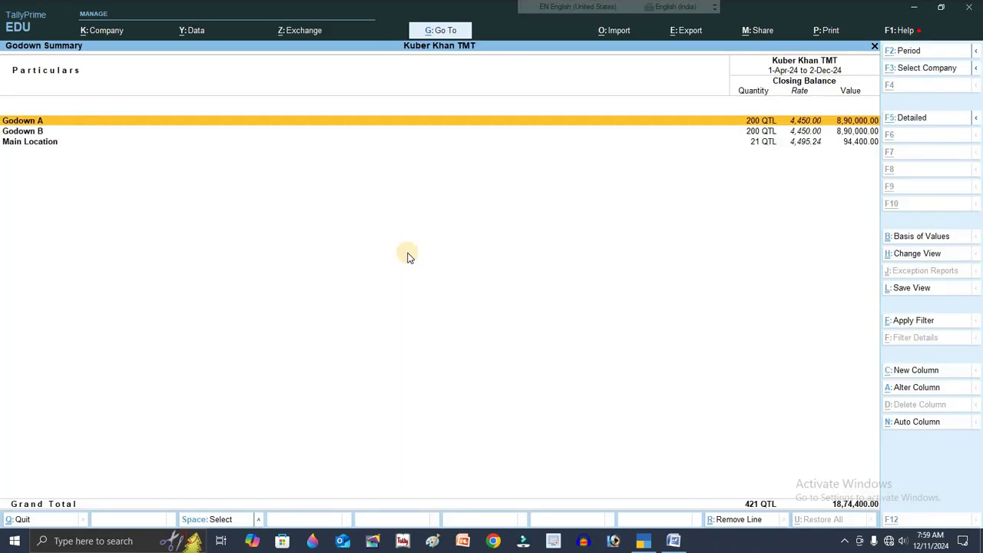
key("alt+F5")
key("Down")
key("Down")
key("Down")
key("Down")
key("Down")
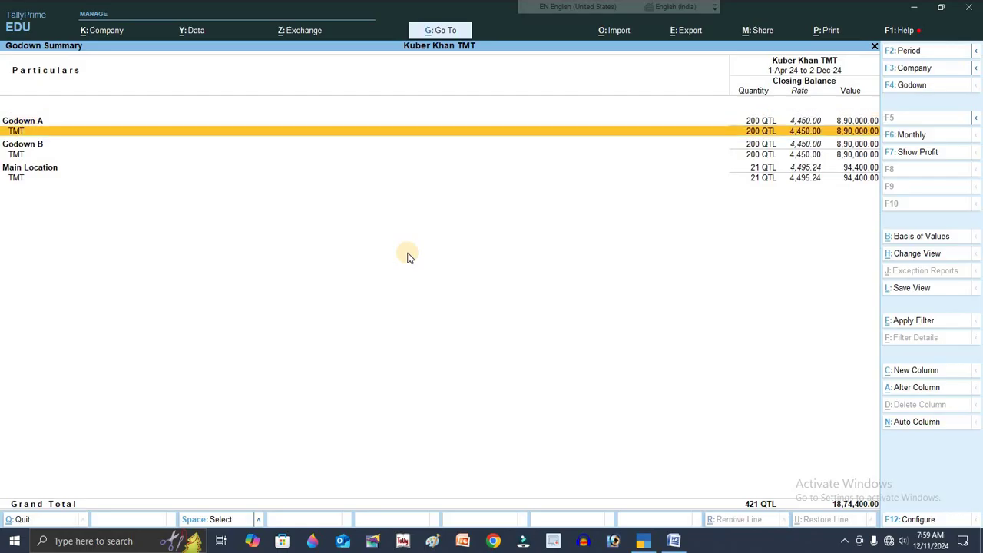
key("Up")
key("Up")
key("Up")
key("Up")
key("Up")
key("Down")
left_click(931, 256)
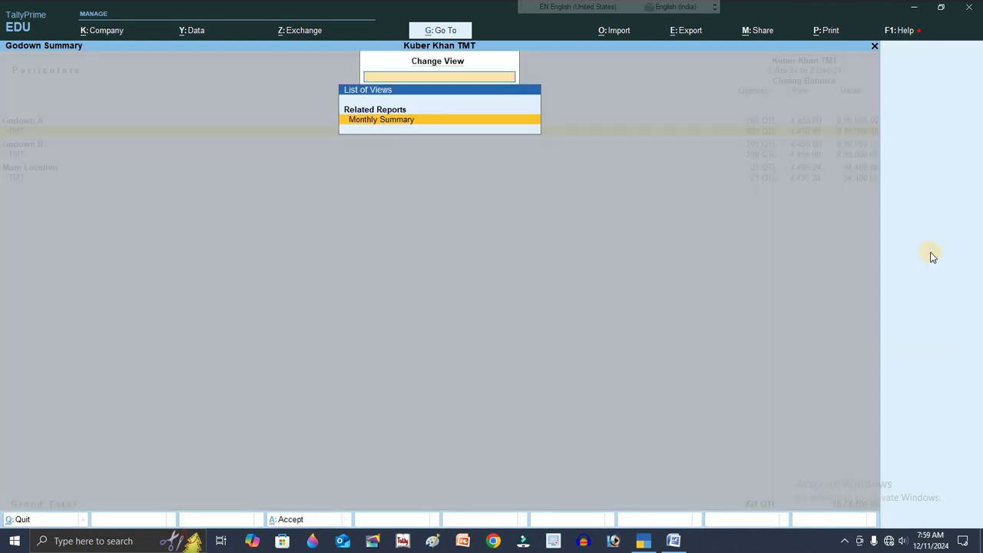
key("Escape")
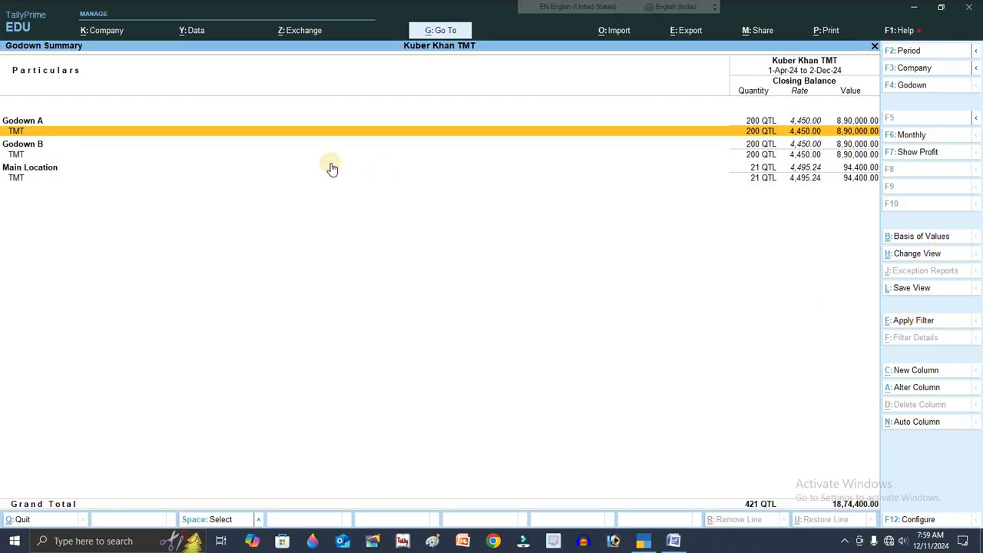
- Drill into Godown A, Godown B and Main Location to examine their TMT stock, and return to the Gateway of Tally
key("Return")
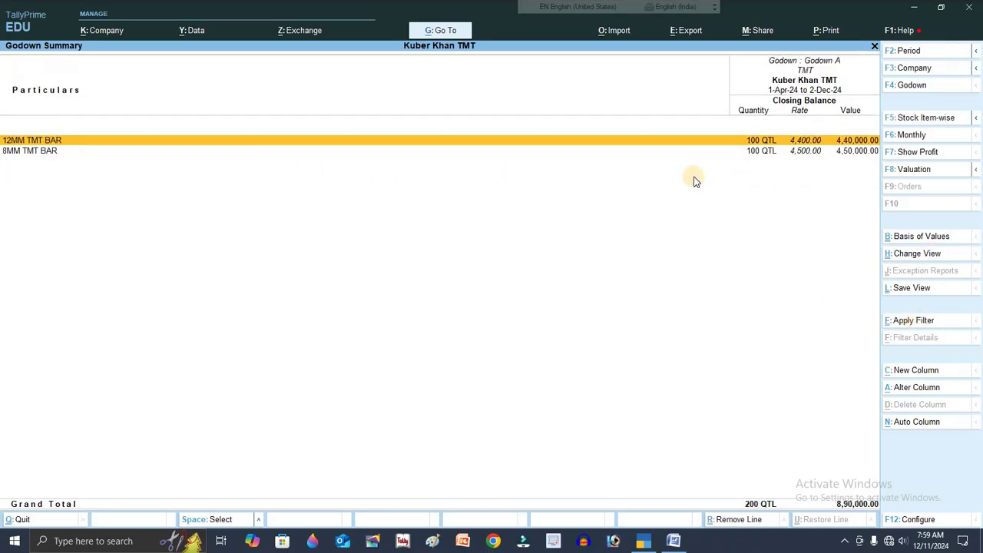
key("Escape")
key("Down")
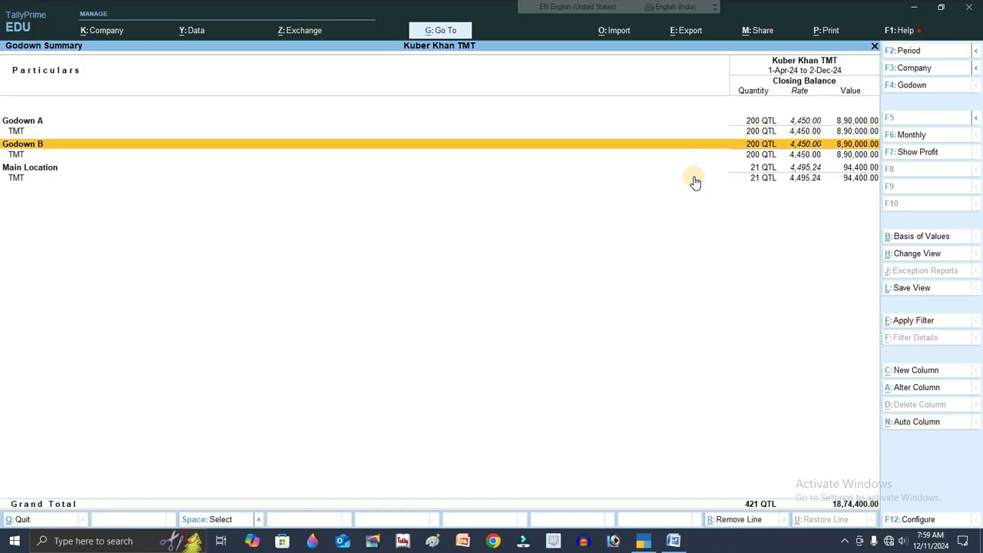
key("Return")
key("Escape")
key("Down")
key("Down")
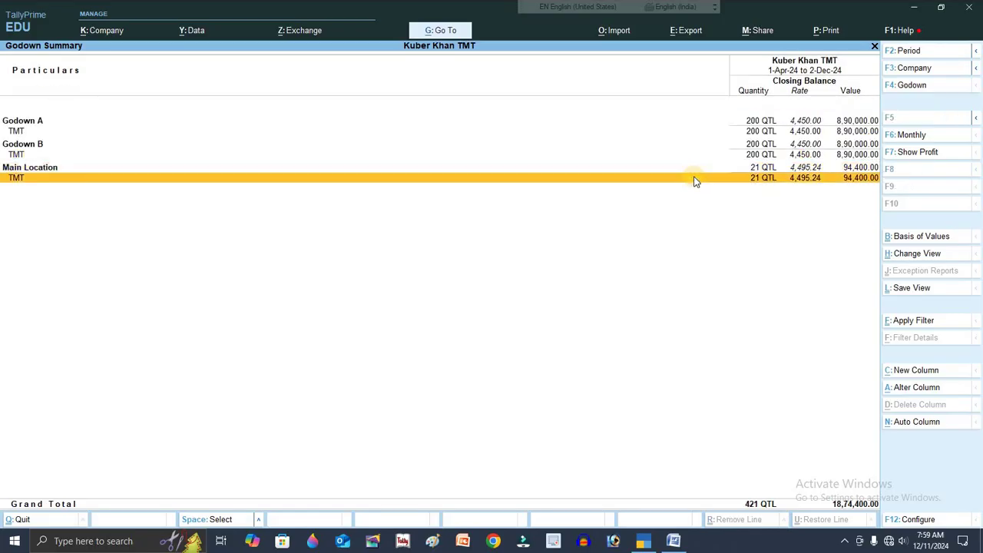
key("Return")
key("Escape")
key("Escape")
key("Escape")
key("Escape")
key("Escape")
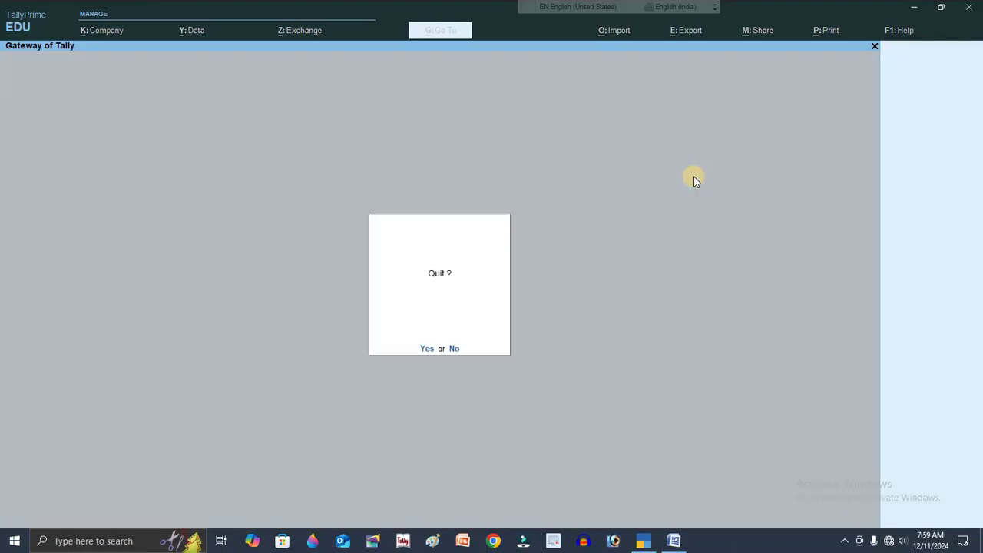
key("n")
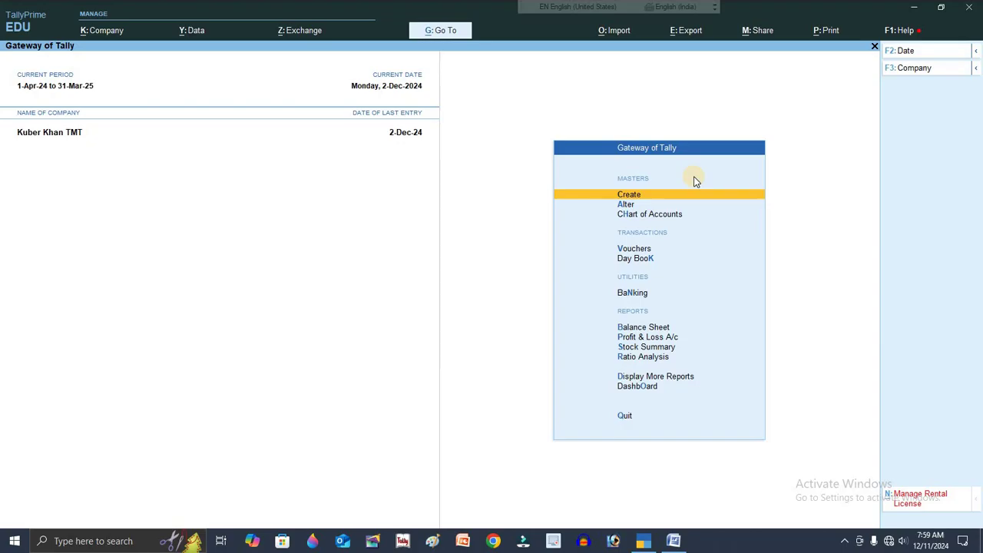
- Open voucher creation from the Gateway of Tally
key("Down")
key("Down")
key("Down")
key("Down")
key("Up")
key("Return")
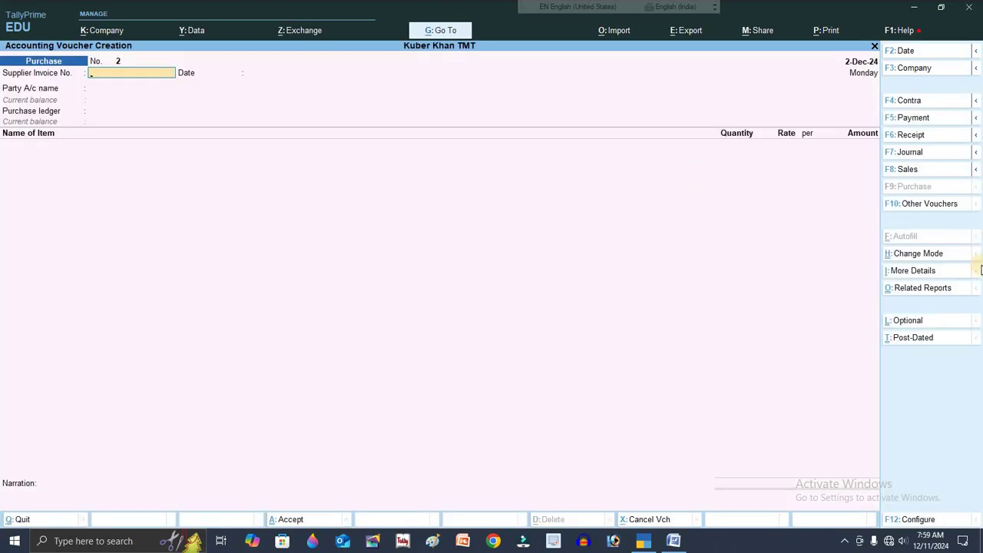
- Examine the inventory voucher types in the list of other vouchers, and return to the Gateway of Tally
left_click(946, 214)
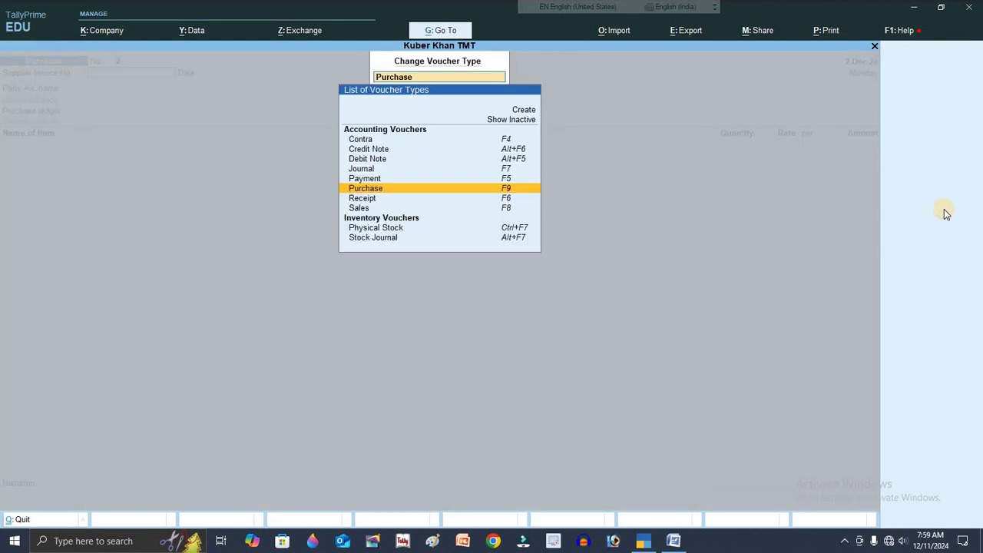
key("Down")
key("Down")
key("Down")
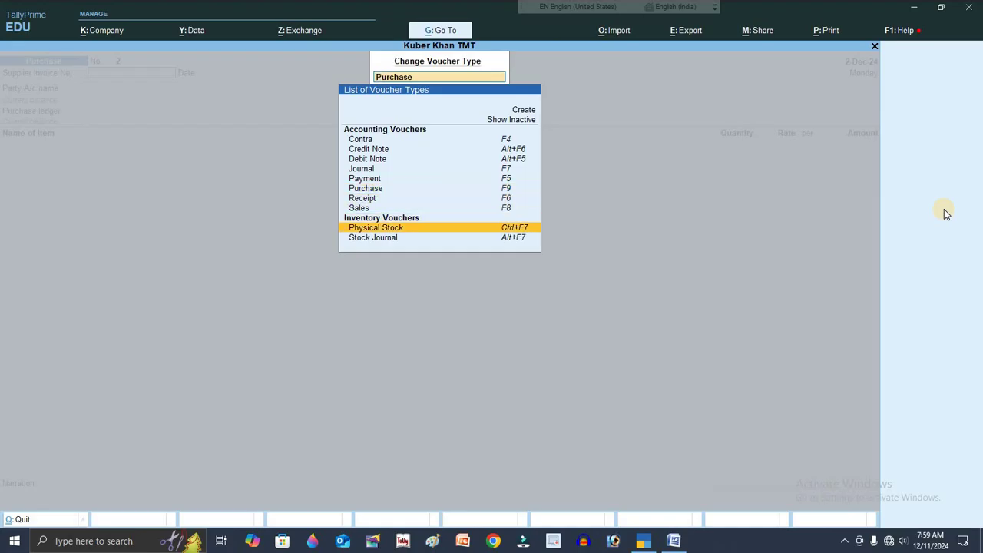
key("Down")
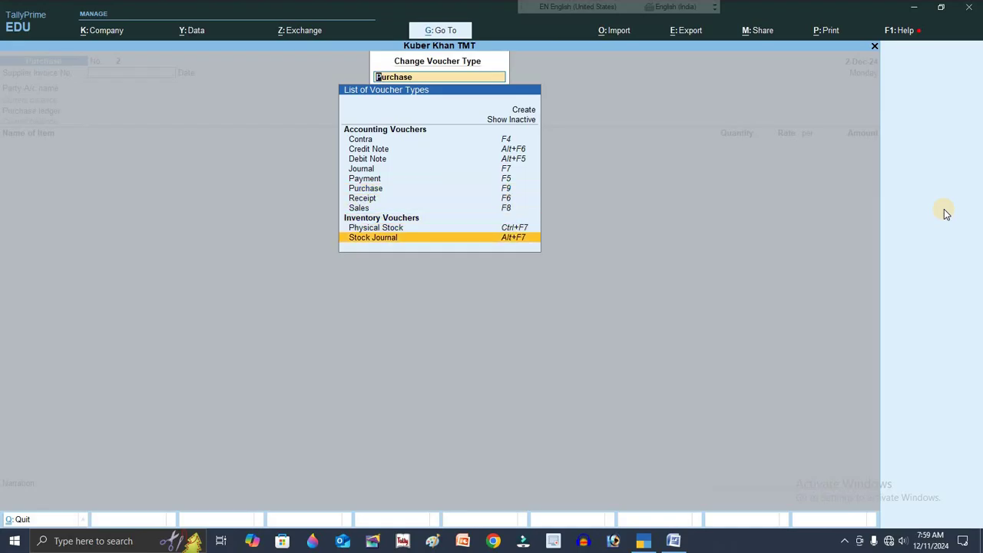
key("Down")
key("Escape")
key("Escape")
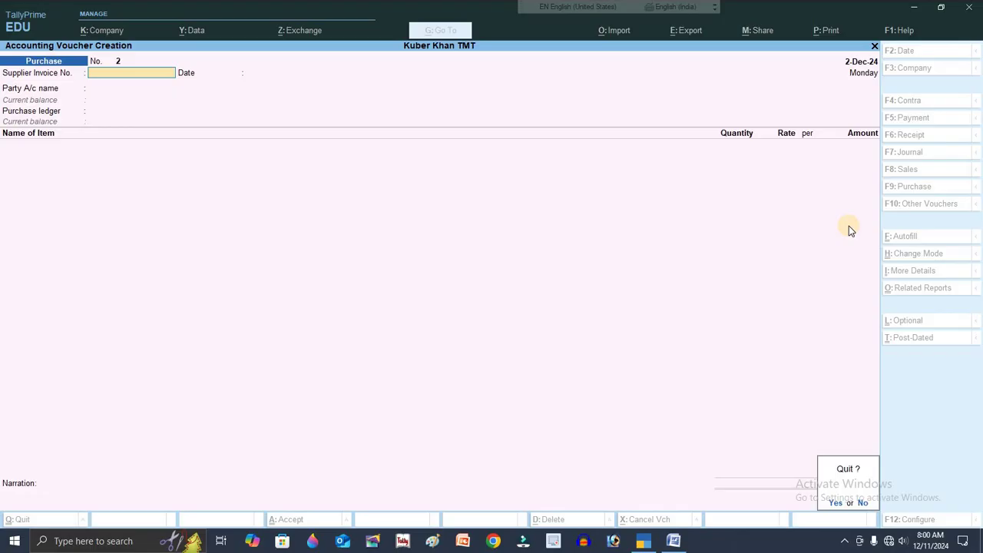
key("y")
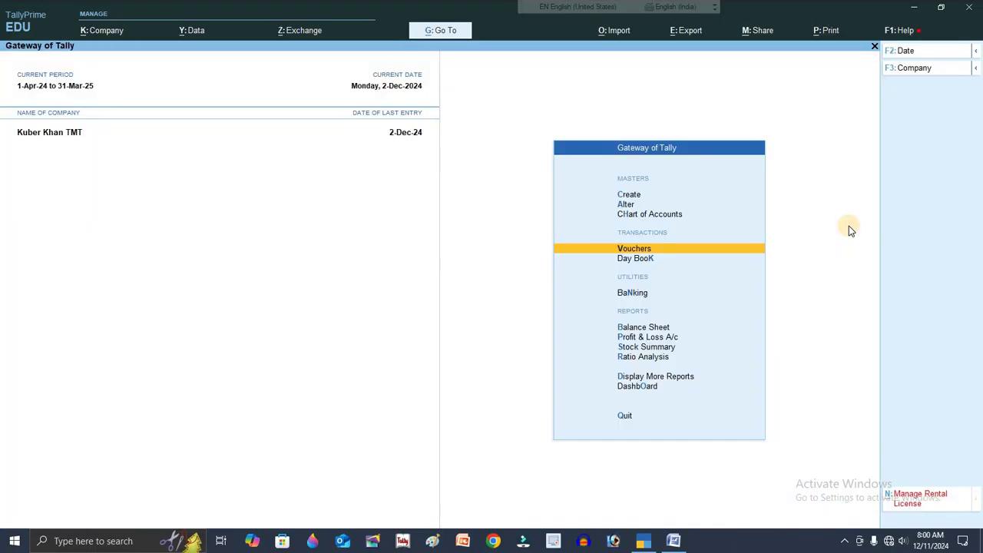
- Start a Stock Journal inventory voucher
key("Return")
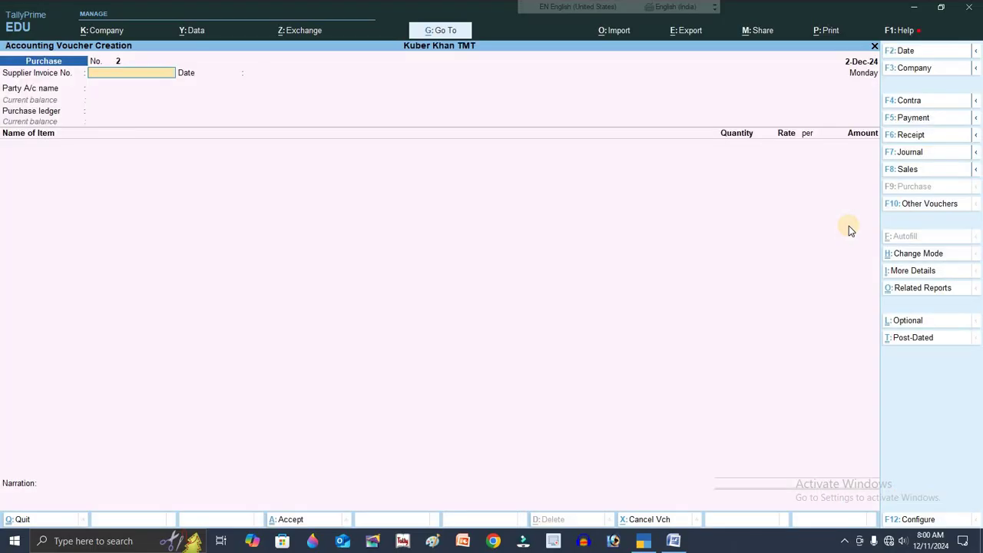
key("alt+F7")
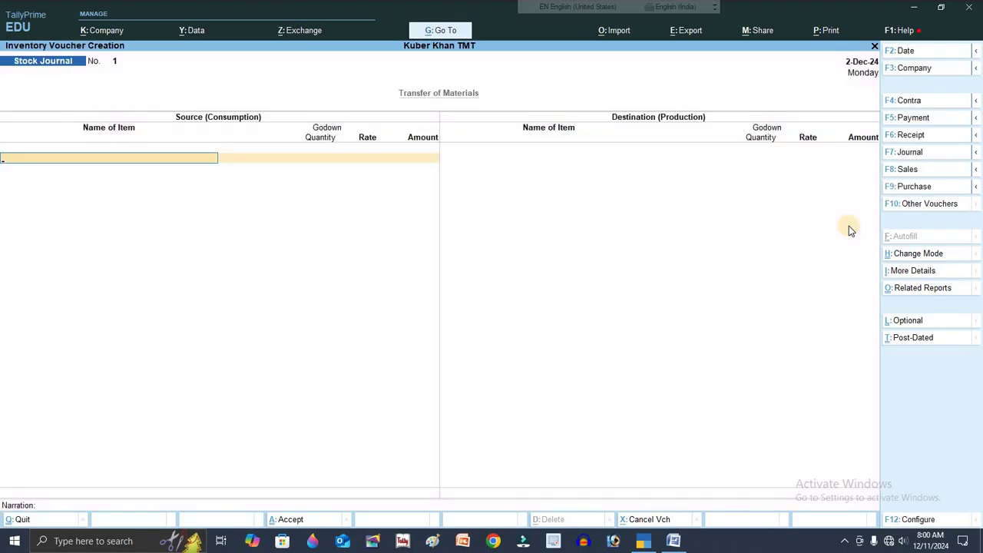
key("space")
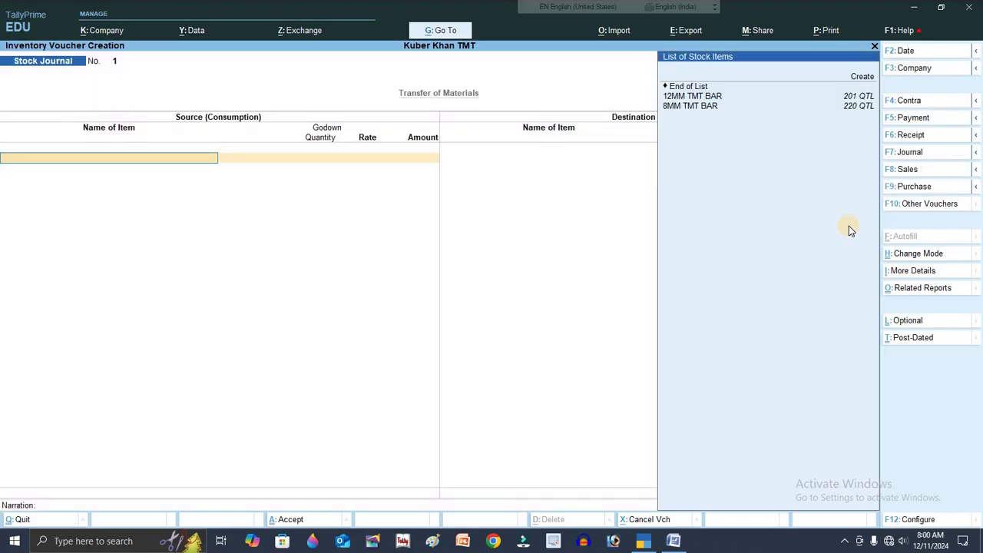
- Enter 50 QTL of 12MM TMT BAR from Godown A on the source side of the Stock Journal
key("Down")
key("Down")
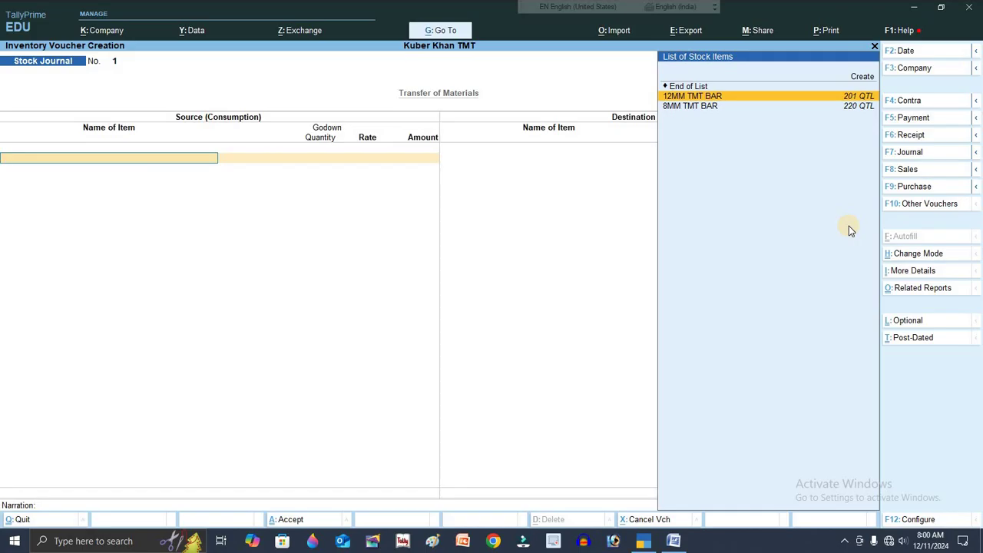
key("Return")
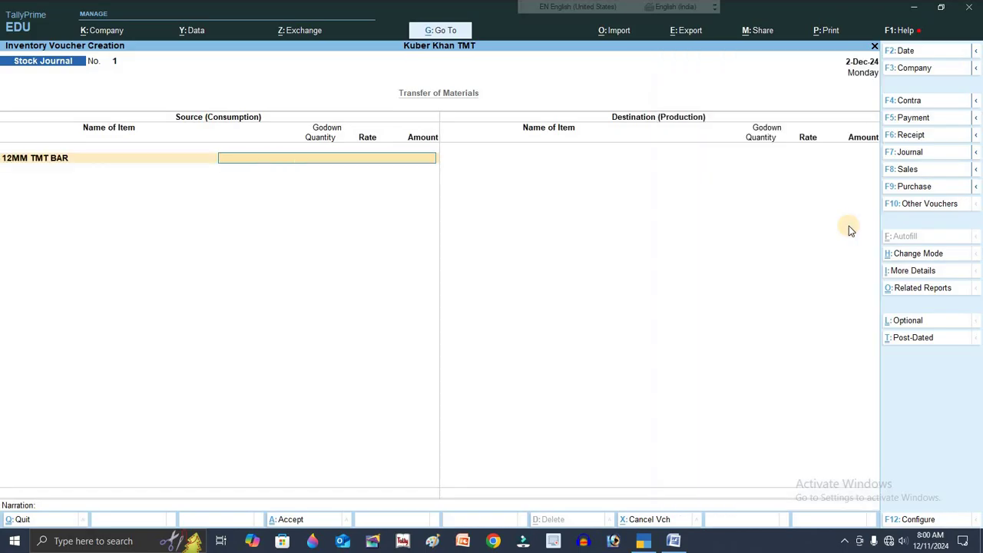
key("space")
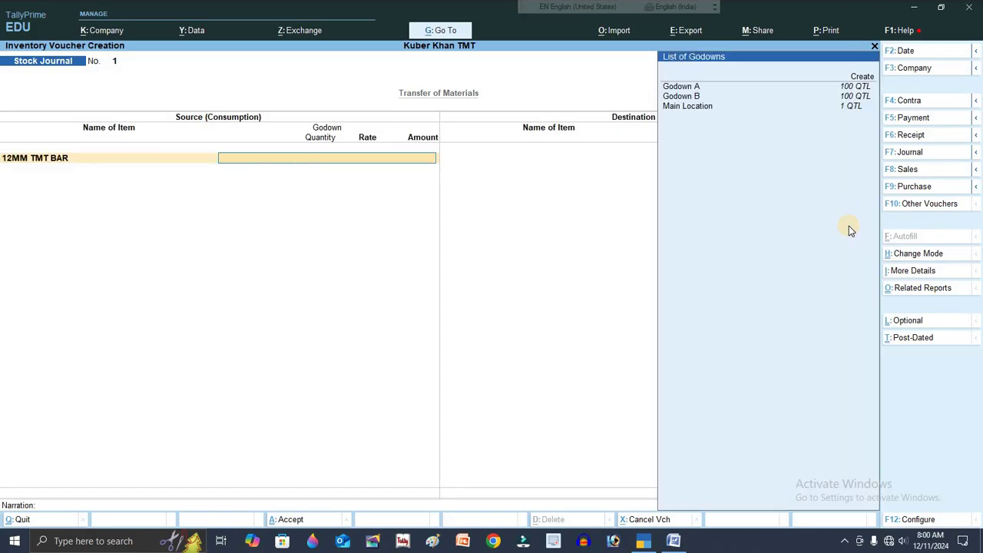
key("Down")
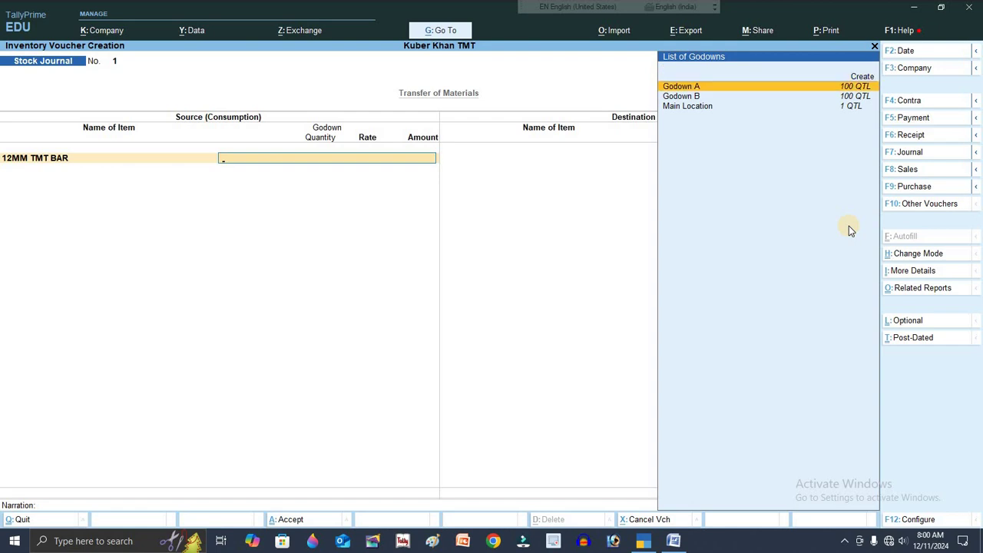
key("Return")
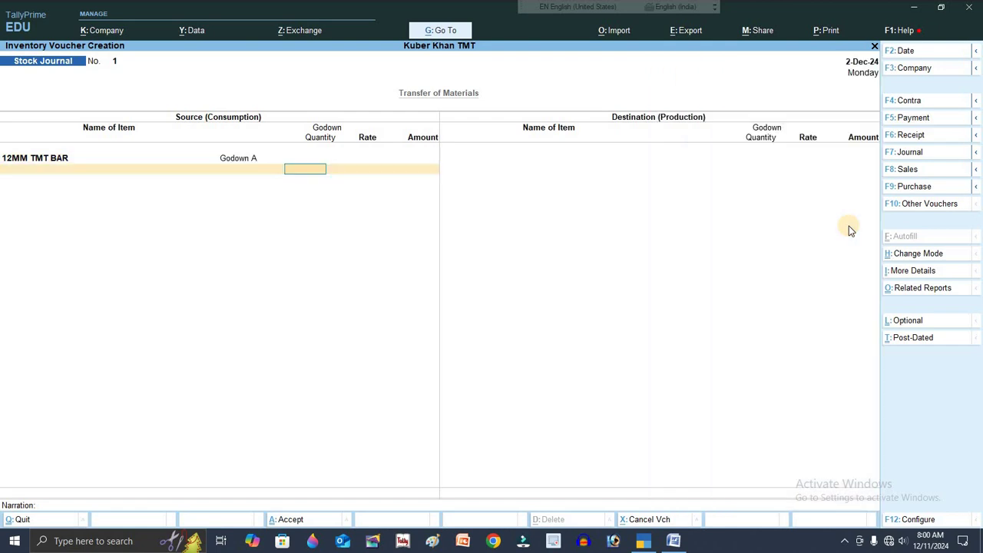
type("50")
key("Return")
key("Return")
key("Return")
key("Return")
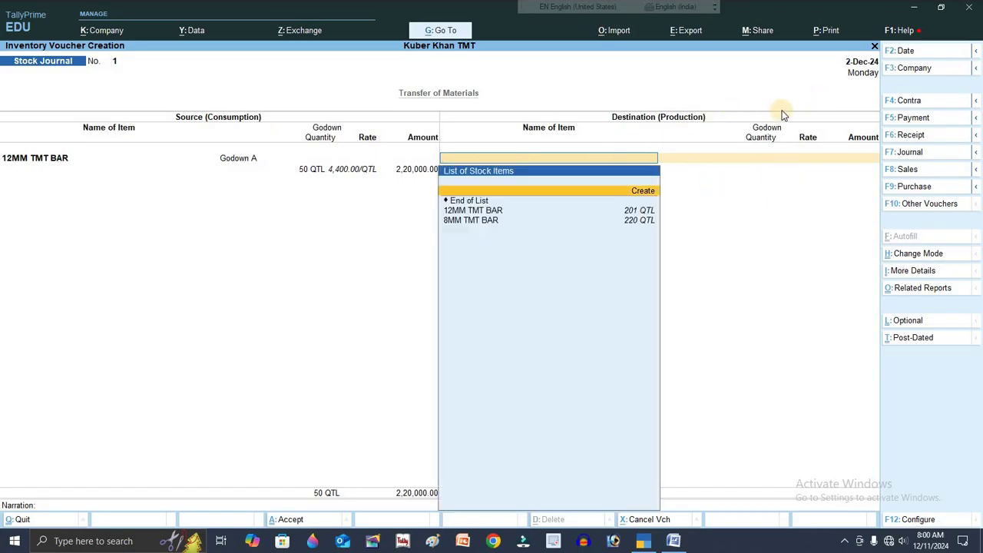
- Enter 12MM TMT BAR in Godown B with a quantity of 50 QTL on the destination side
key("Down")
key("Down")
key("Return")
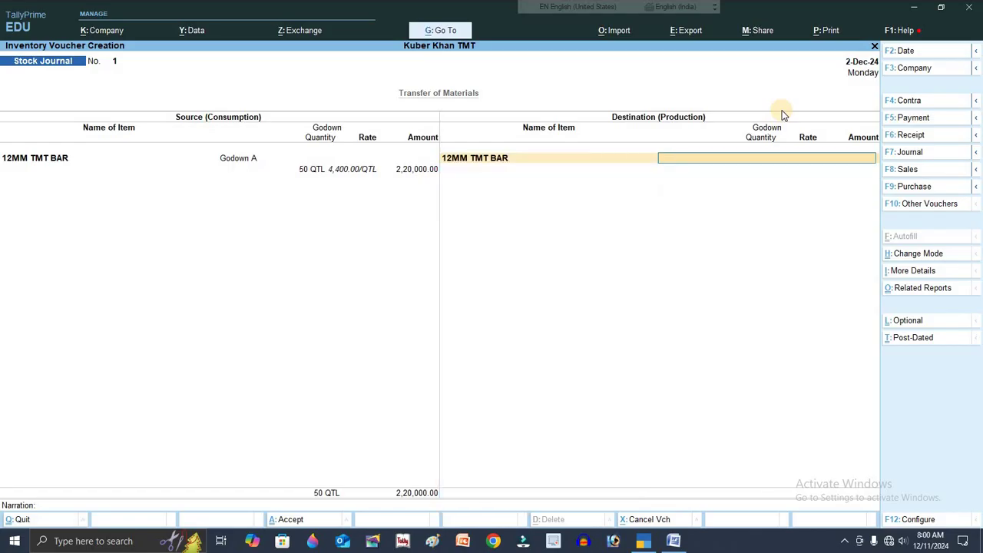
key("Down")
key("Down")
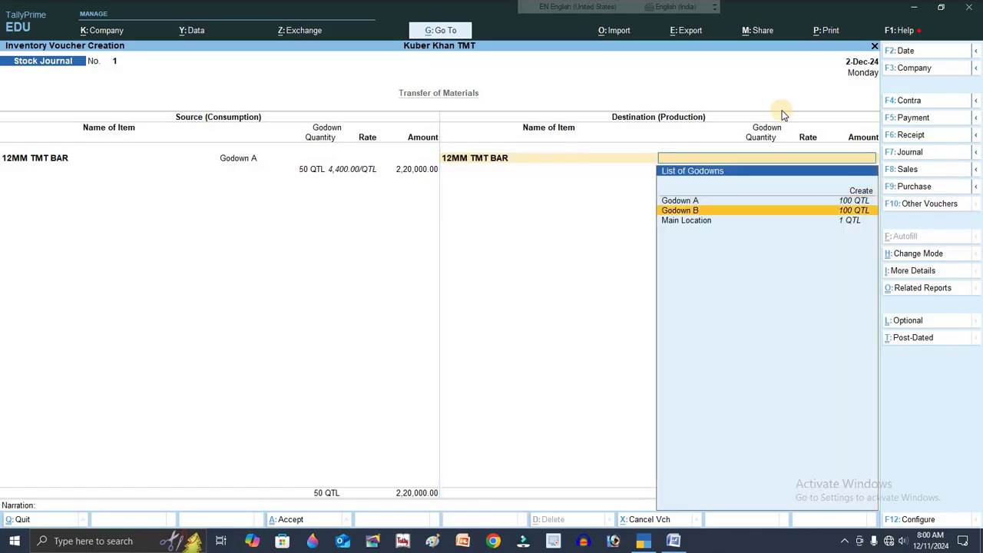
key("Return")
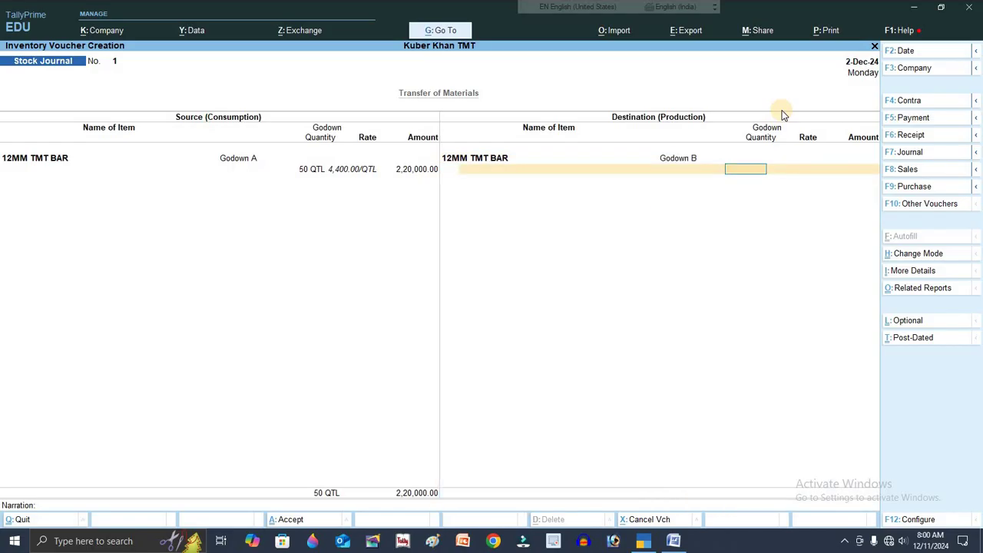
type("50")
key("Return")
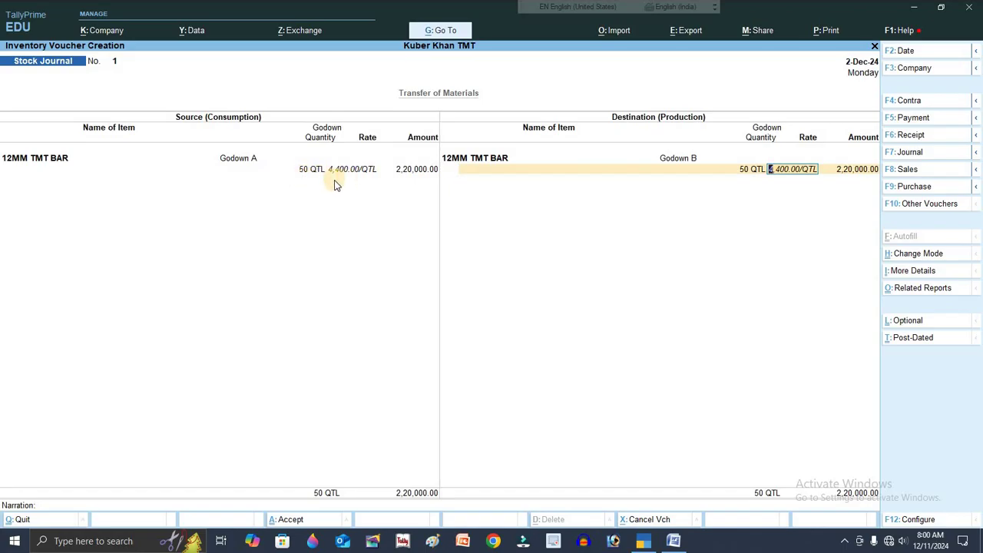
- Change the destination quantity to 40 QTL, and abandon the Stock Journal without saving
key("BackSpace")
type("40")
key("Return")
key("Return")
key("Return")
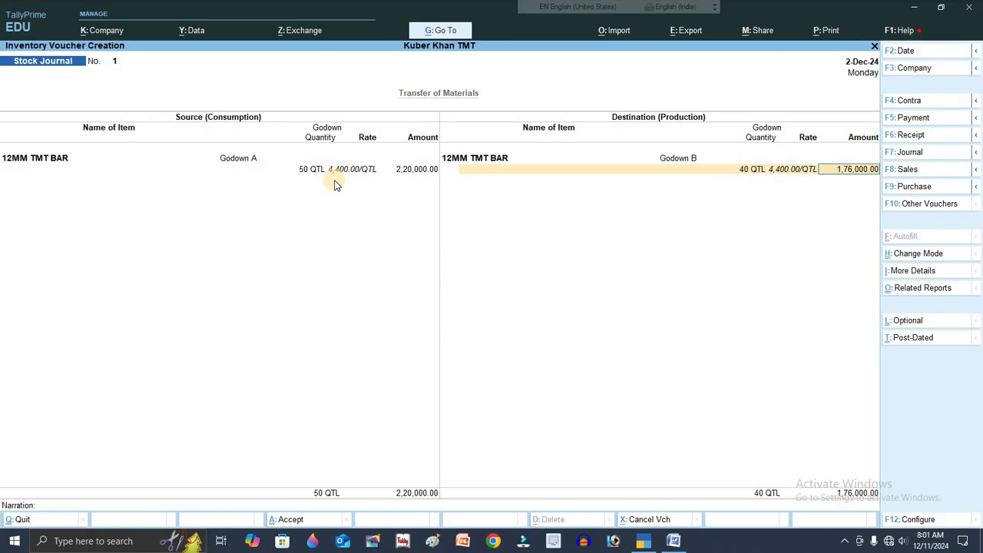
key("Down")
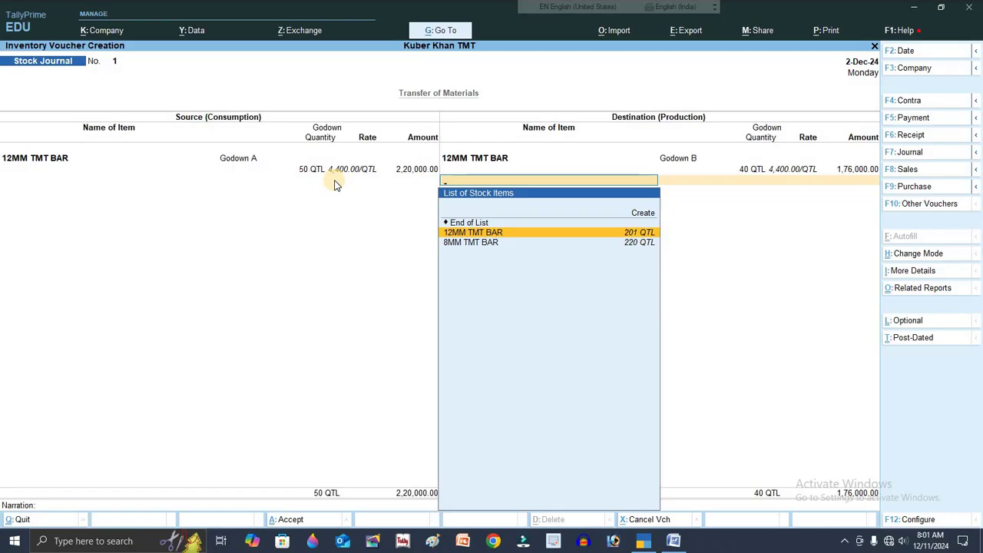
key("Up")
key("Escape")
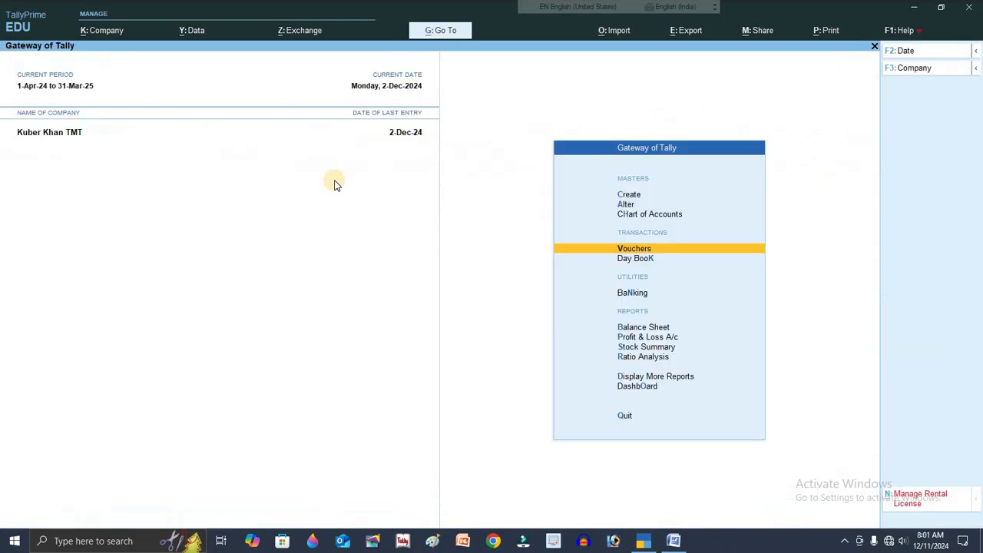
- Start a fresh Stock Journal with 50 QTL of 12MM TMT BAR from Godown A as the source
key("Return")
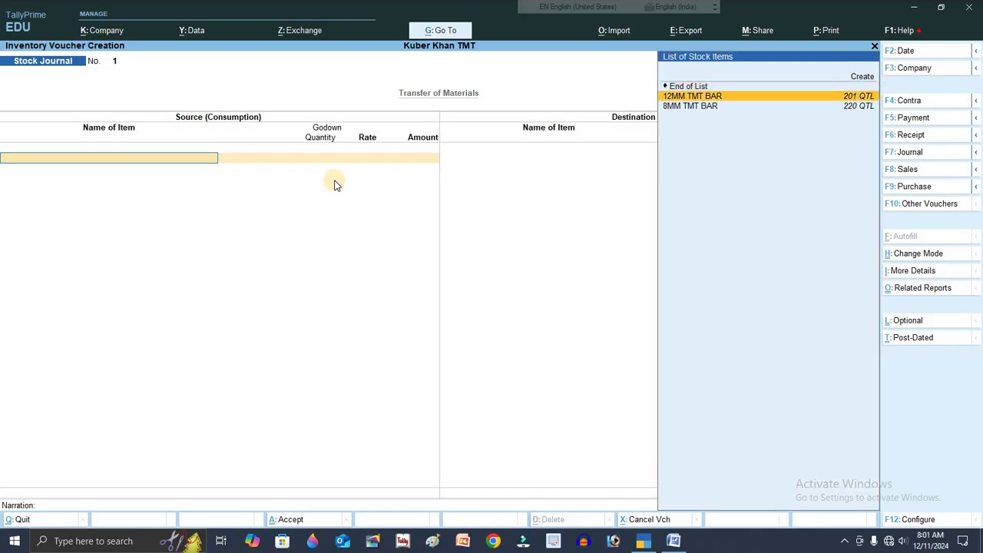
key("Return")
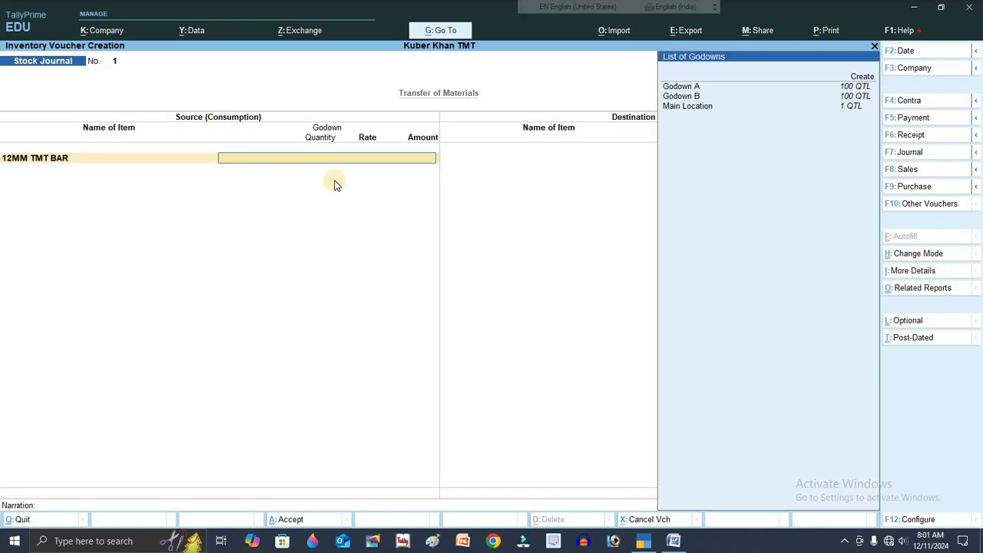
key("Return")
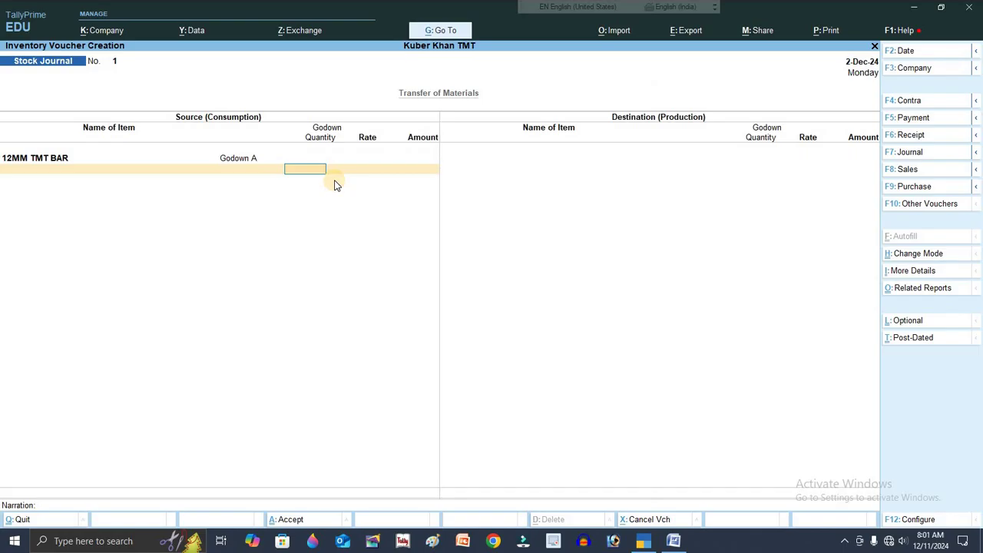
type("50")
key("Return")
key("Return")
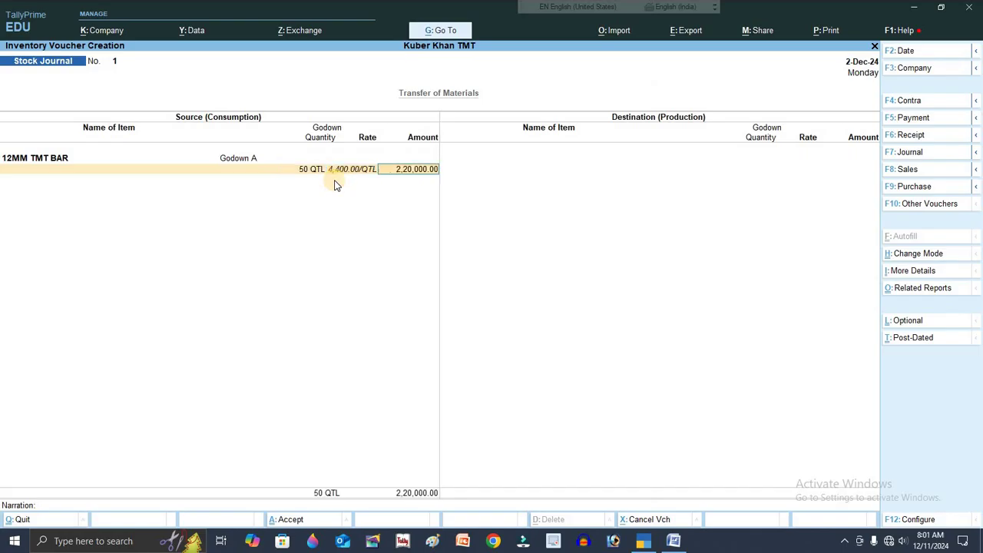
key("Return")
key("Return")
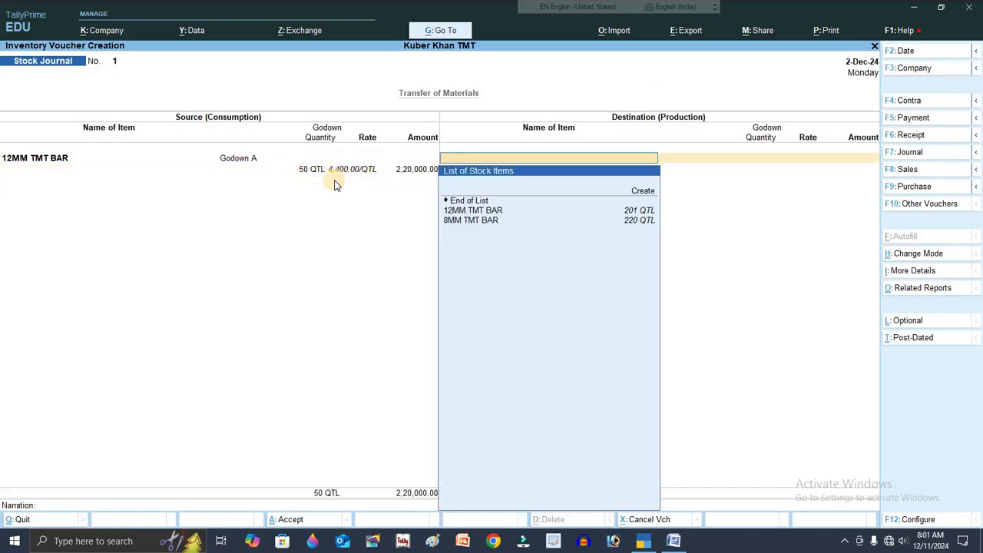
- Enter 50 QTL of 12MM TMT BAR in Godown B as the destination, and save the Stock Journal with a blank narration
key("Down")
key("Return")
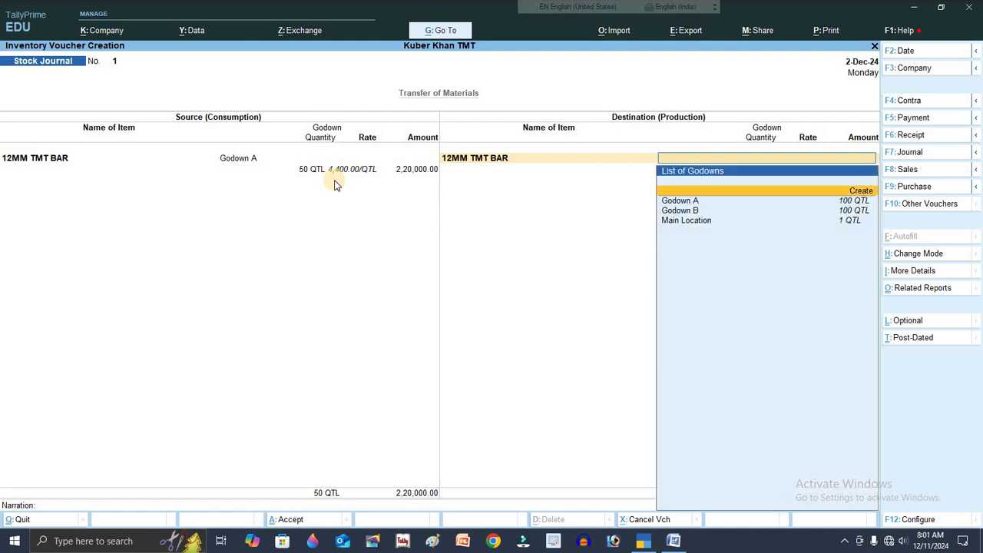
key("Down")
key("Down")
key("Up")
key("Return")
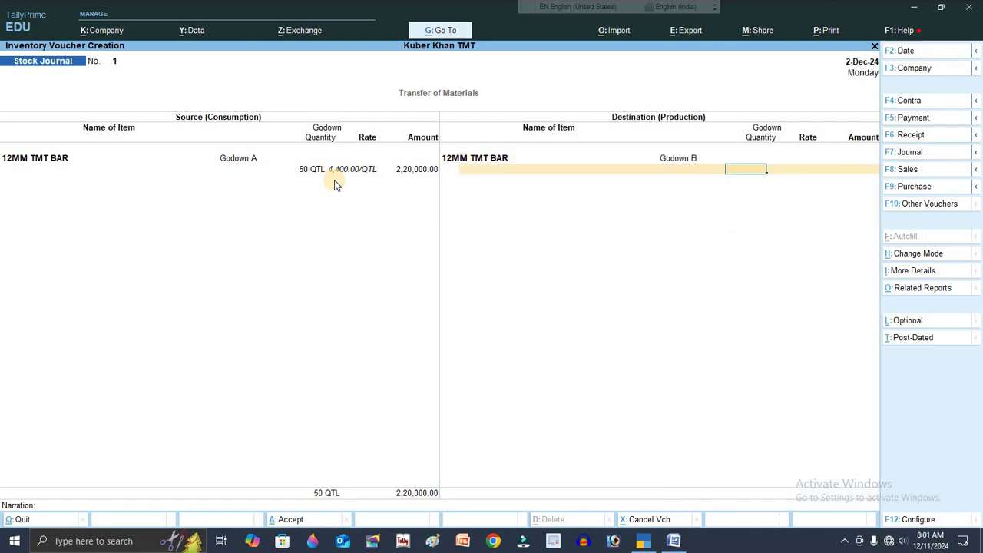
type("50")
key("Return")
key("Return")
key("Return")
key("Return")
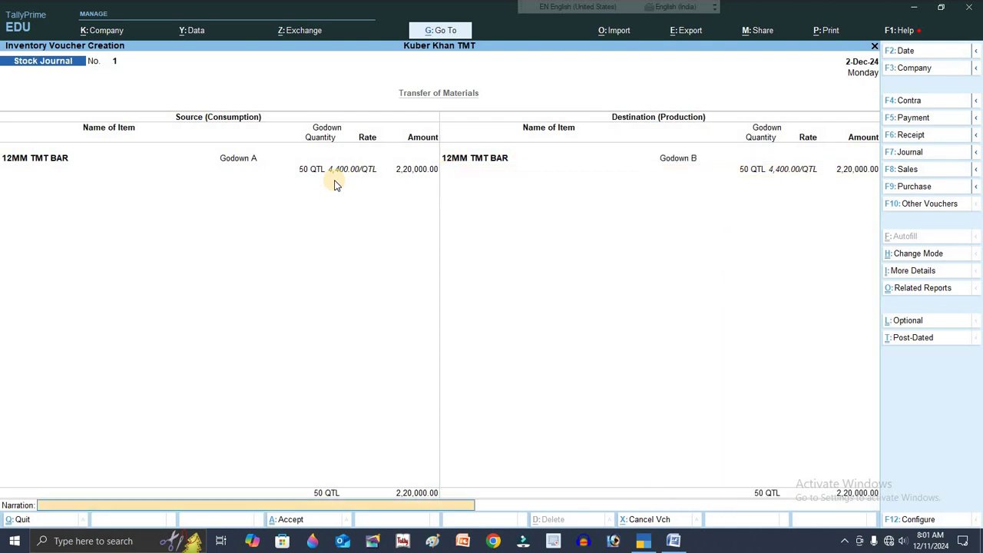
key("Return")
key("Return")
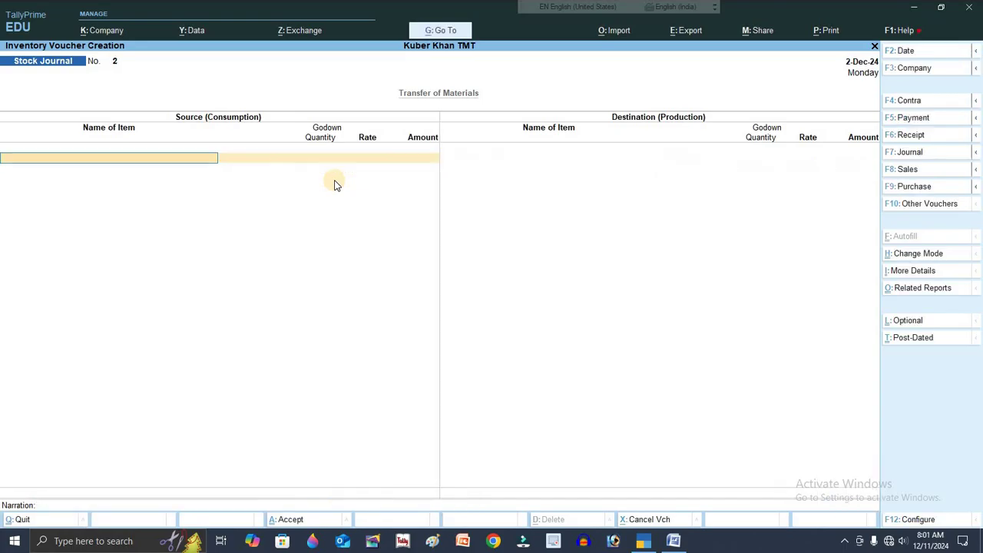
- Leave voucher creation and display the TMT stock group in the Stock Summary report
key("Escape")
key("Escape")
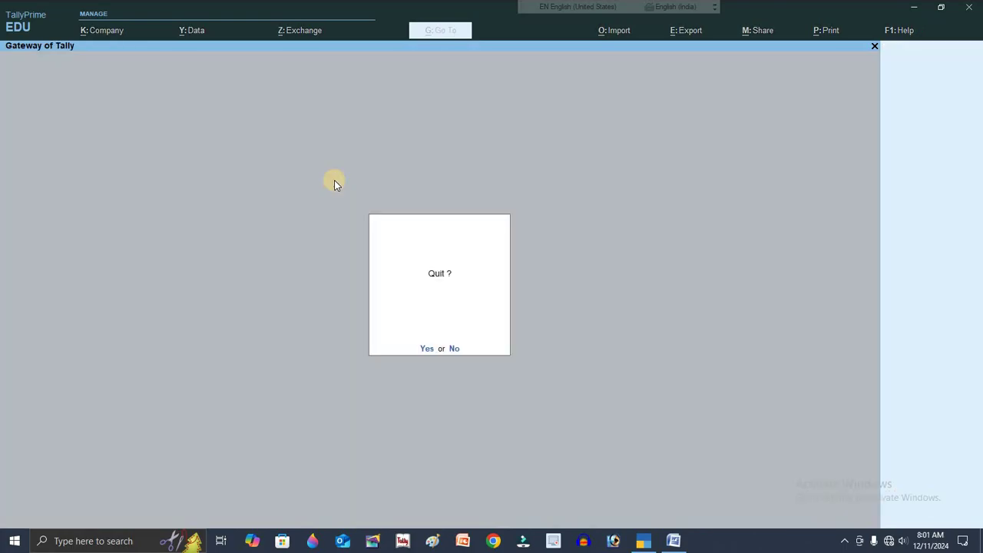
key("Escape")
key("Down")
key("Down")
key("Down")
key("Down")
key("Down")
key("Down")
key("Down")
key("Down")
key("Down")
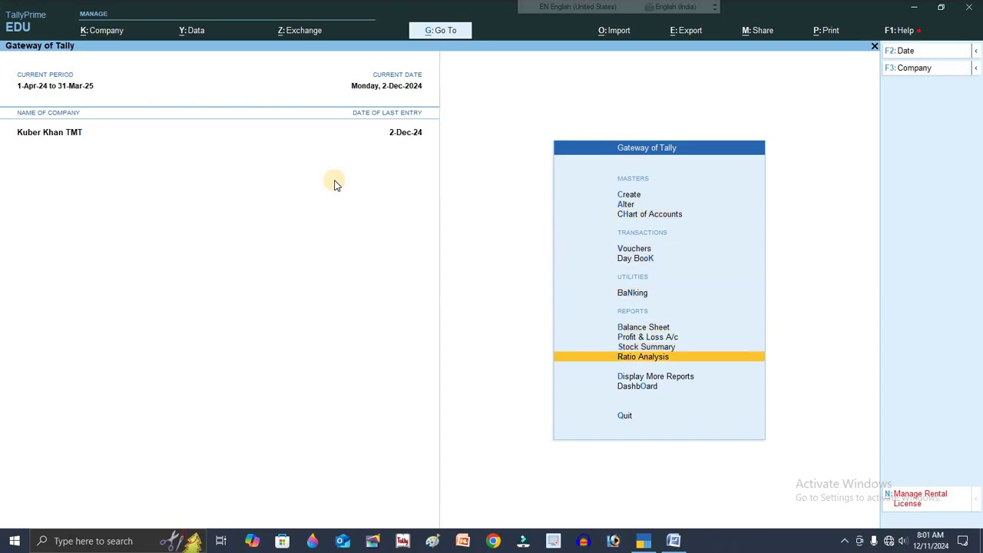
key("Up")
key("Return")
key("Return")
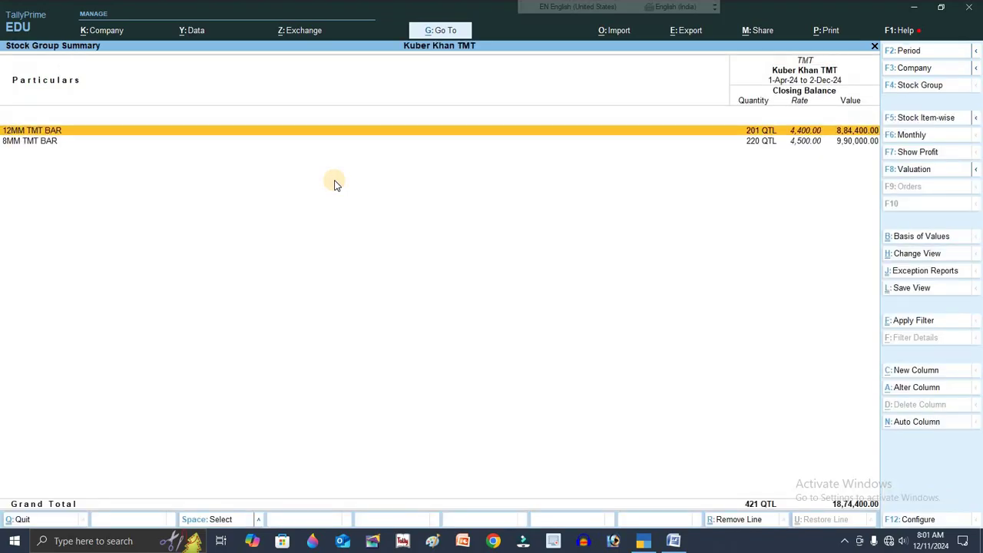
- Drill into the 12MM TMT BAR stock line, and back out of the reports to the Gateway of Tally
key("Return")
key("Escape")
key("Escape")
key("Escape")
key("Escape")
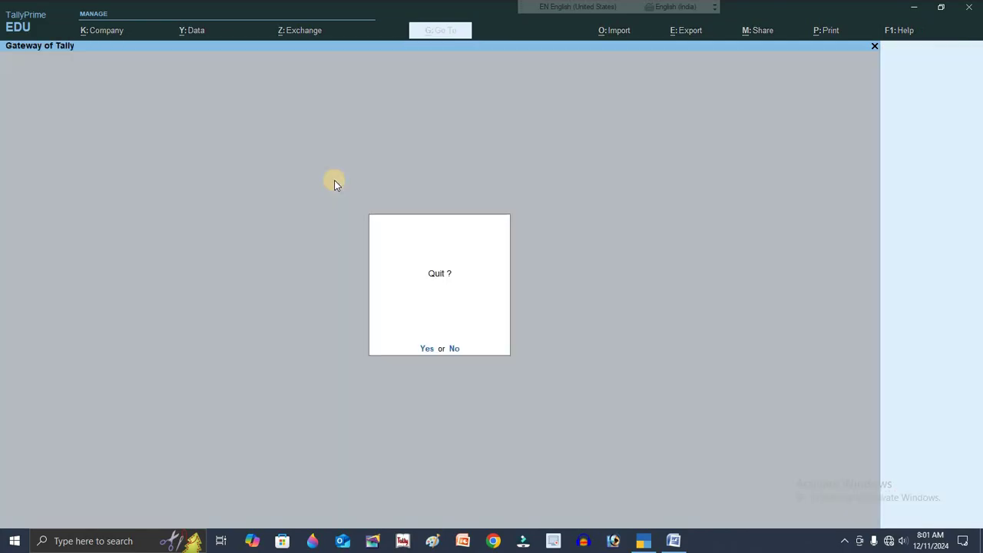
- Dismiss the quit prompt and open the list of additional reports
key("Escape")
key("Down")
key("Down")
key("Down")
key("Down")
key("Down")
key("Down")
key("Down")
key("Down")
key("Down")
key("Down")
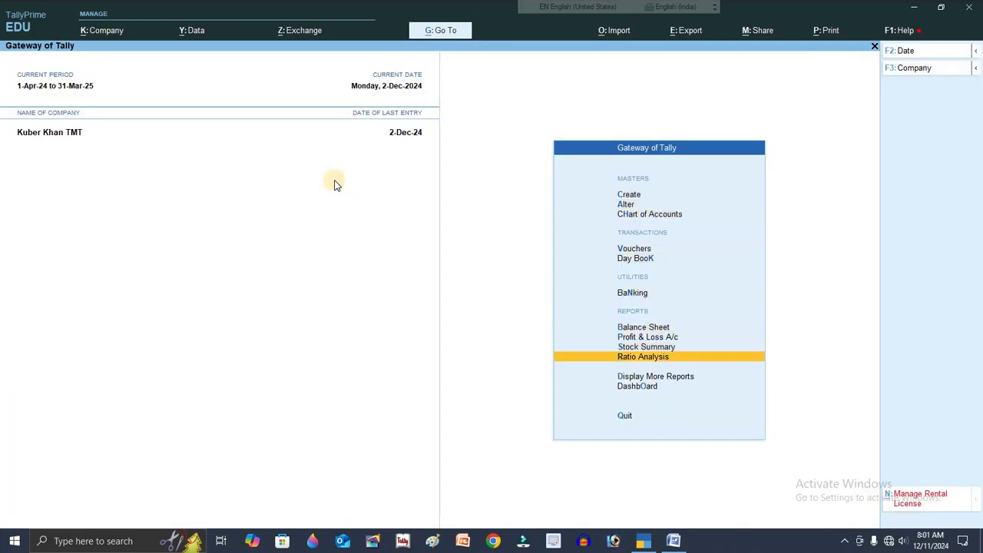
key("Return")
- Display the Godown Summary from the Inventory Books for Godown A, showing the individual TMT stock items
key("Down")
key("Down")
key("Down")
key("Down")
key("Down")
key("Down")
key("Down")
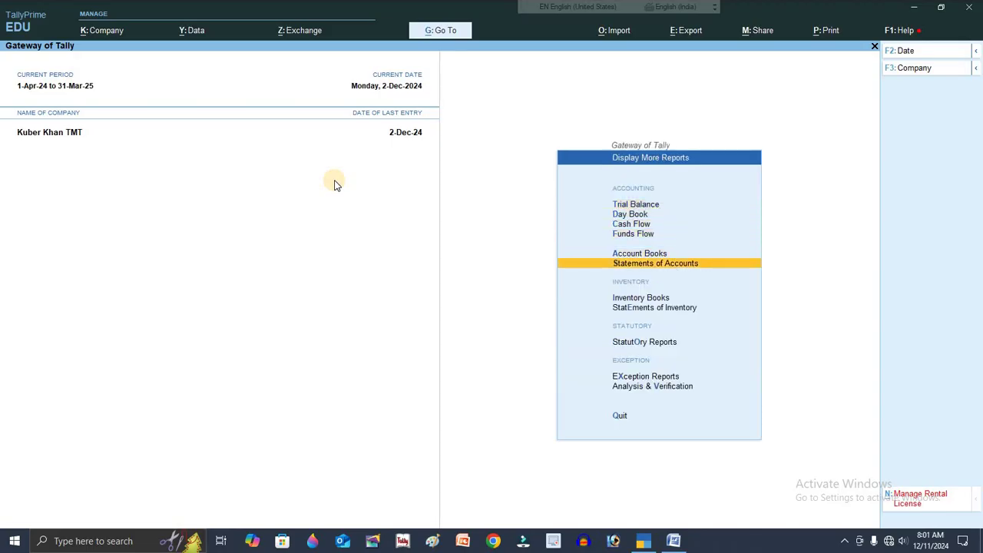
key("Up")
key("Return")
key("Down")
key("Return")
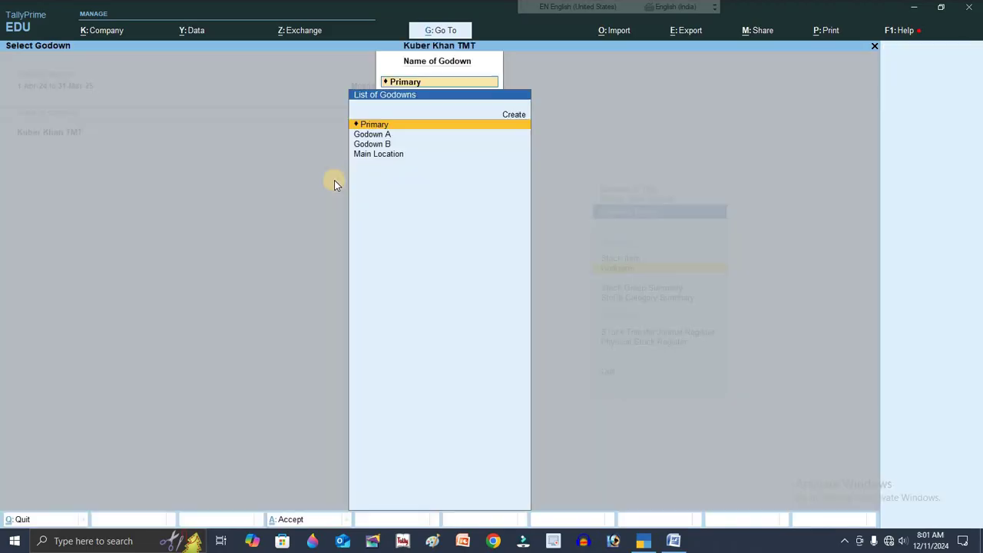
key("Down")
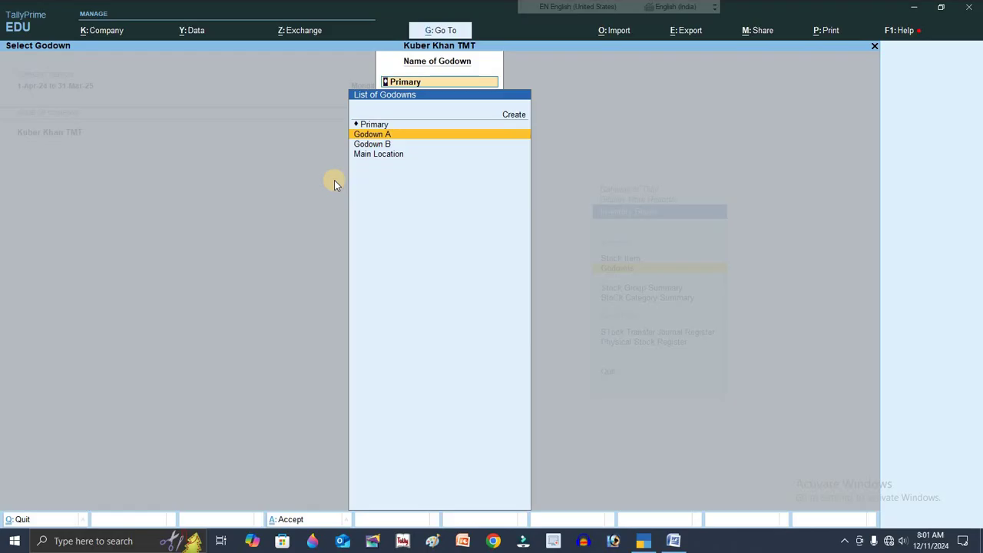
key("Return")
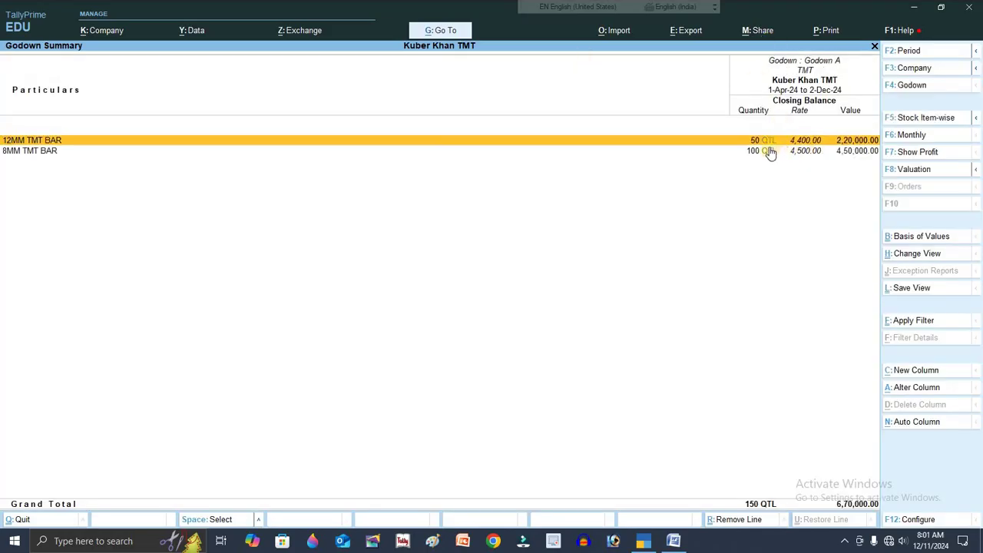
- Switch the Godown Summary to Godown B and expand the TMT group into its stock items
key("F5")
key("F4")
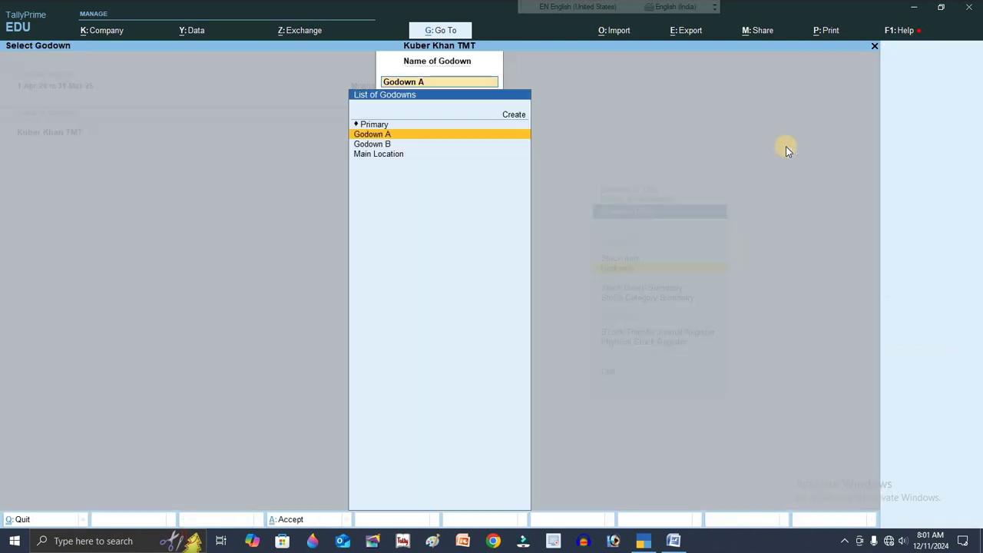
key("Down")
key("Return")
key("Return")
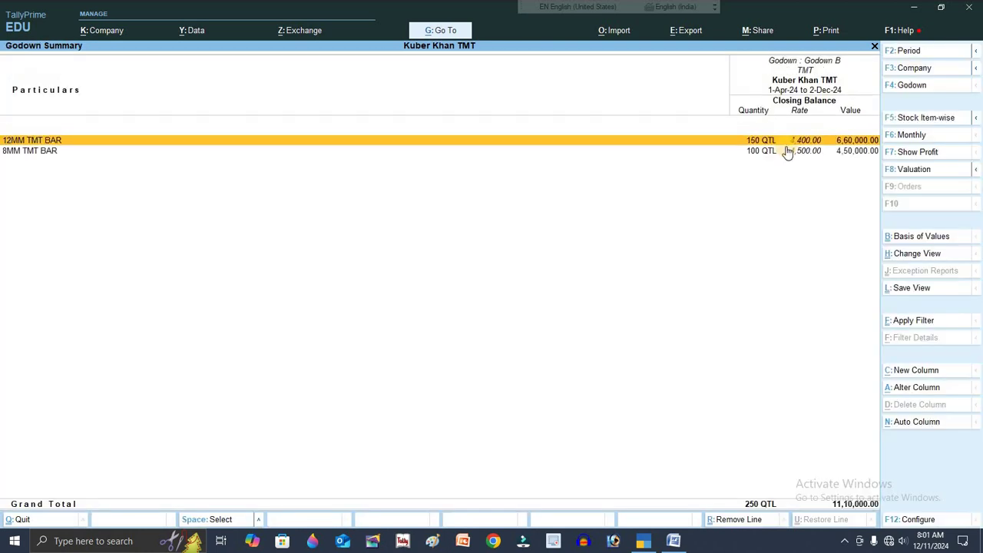
- Examine Godown B's monthly summary for 12MM TMT BAR and open its December vouchers
key("Return")
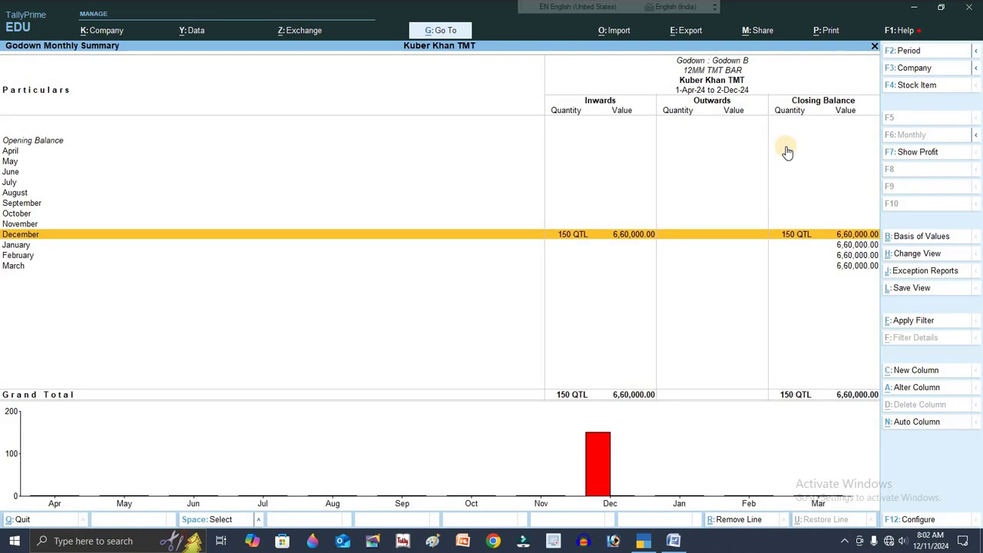
key("Escape")
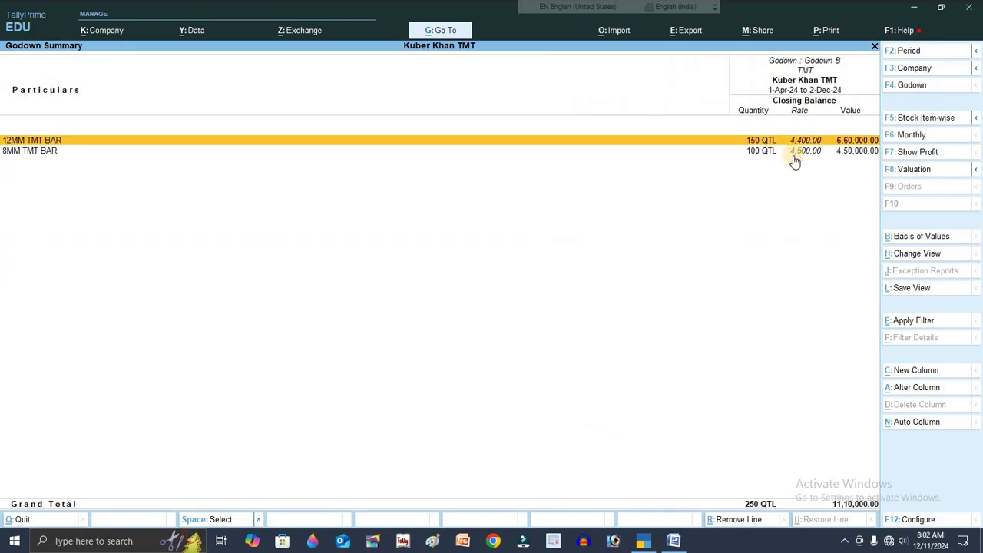
key("Return")
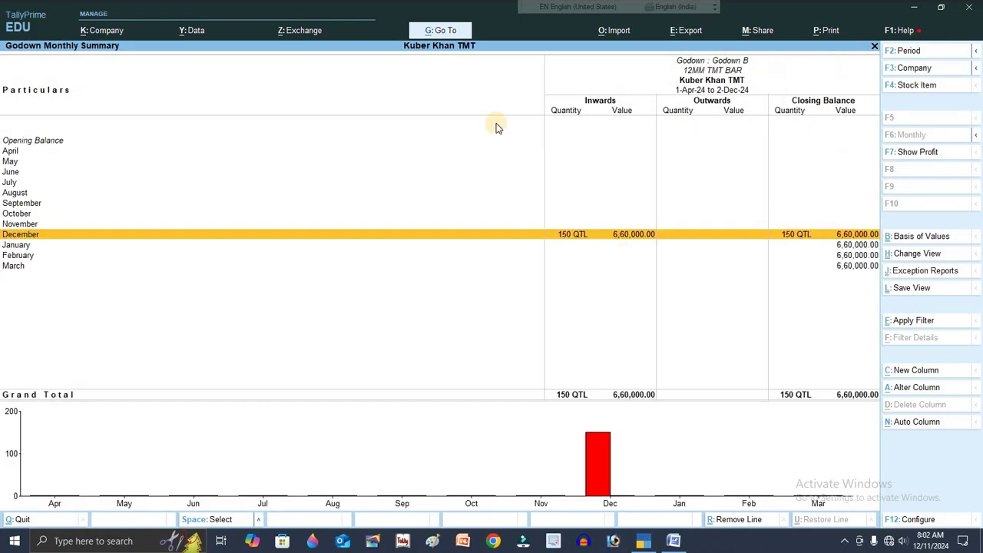
left_click(600, 239)
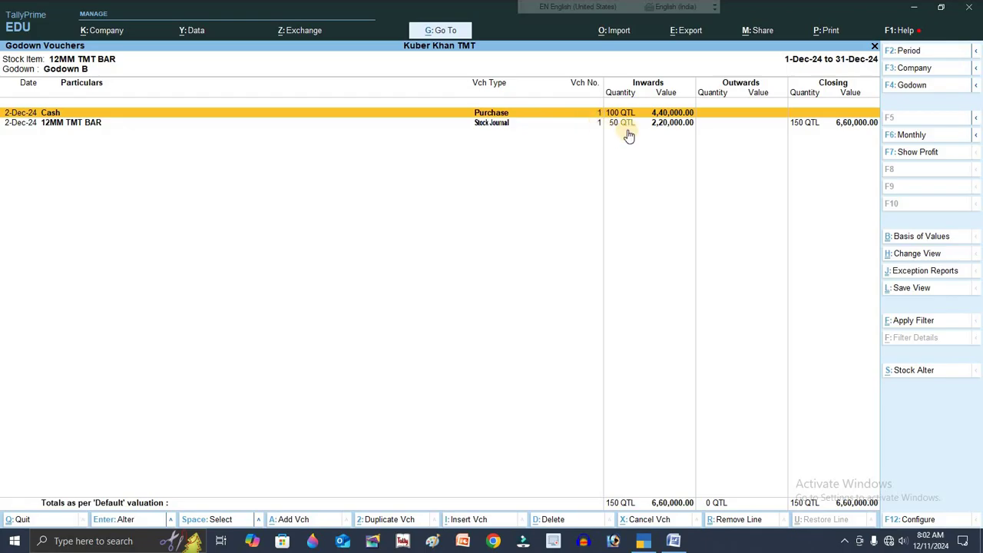
- Close the Godown B reports and return to the Gateway of Tally
key("Escape")
key("Escape")
key("Escape")
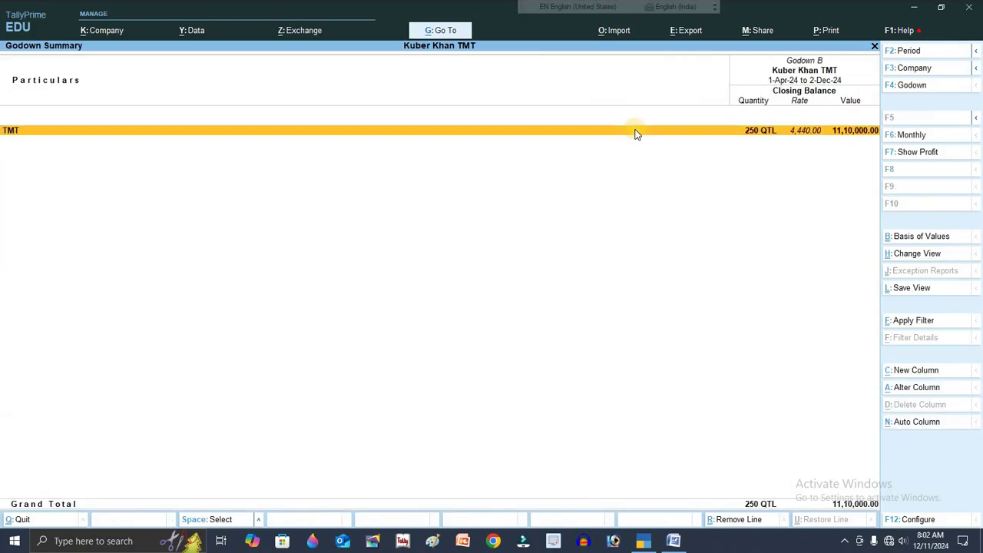
key("Escape")
key("Escape")
key("Escape")
key("Escape")
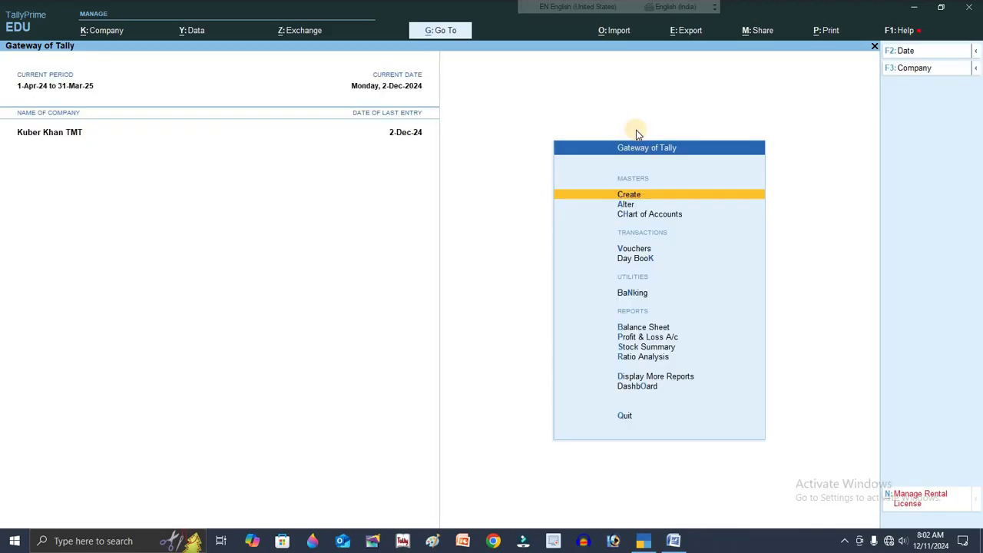
- Open the Purchase voucher from the Day Book to review it, and return to the Gateway of Tally
key("Escape")
key("Escape")
key("d")
key("d")
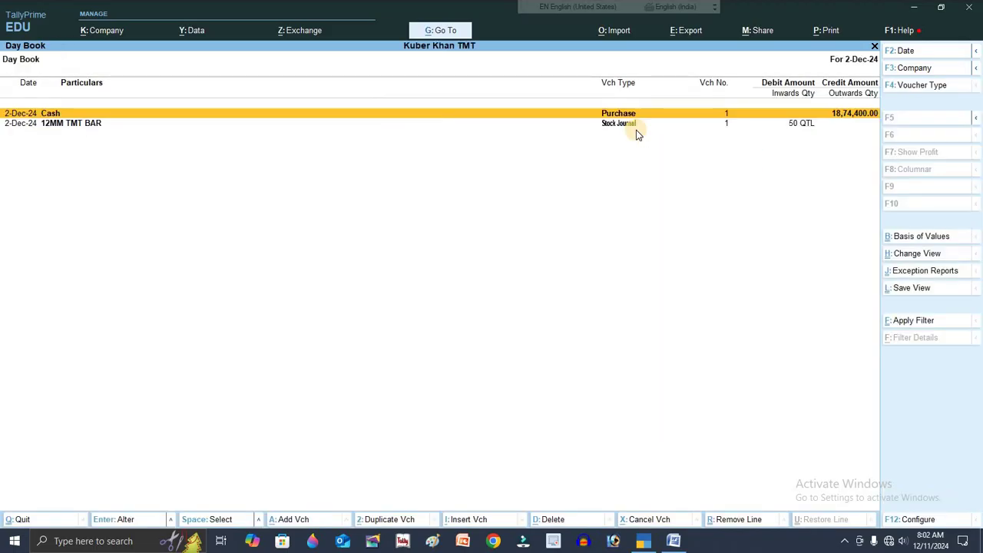
key("Return")
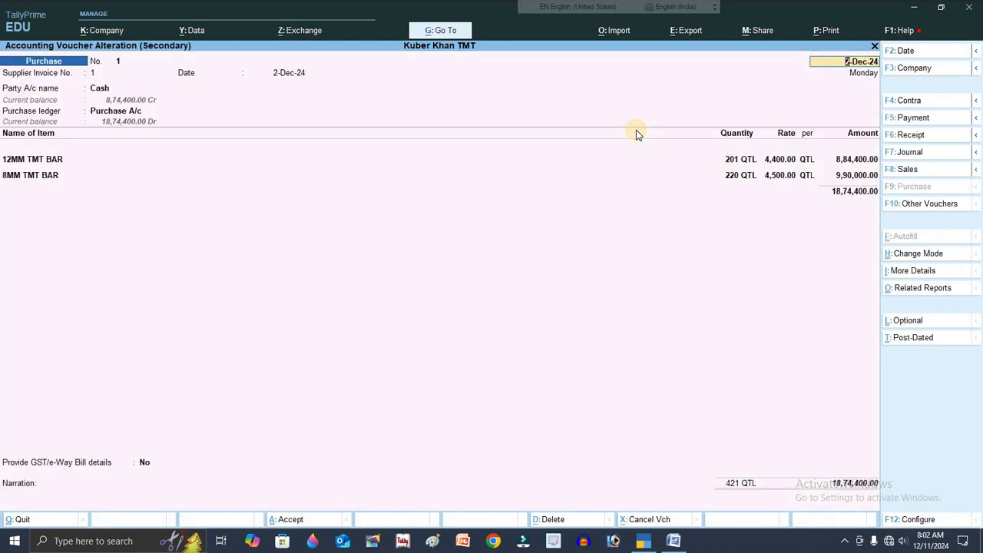
key("y")
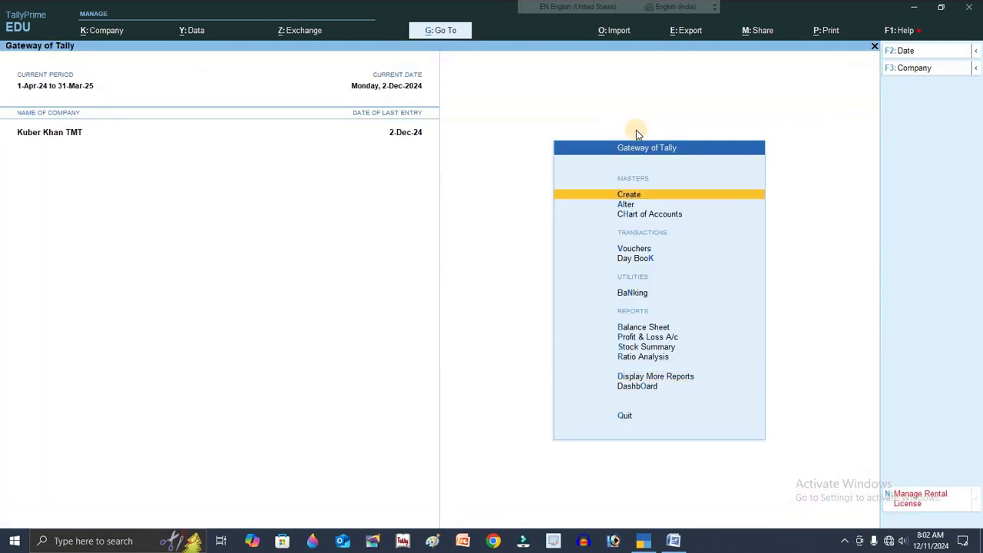
- Start a new Purchase voucher with supplier invoice number 2 and Cash as the party, leaving the receipt and order details blank
key("v")
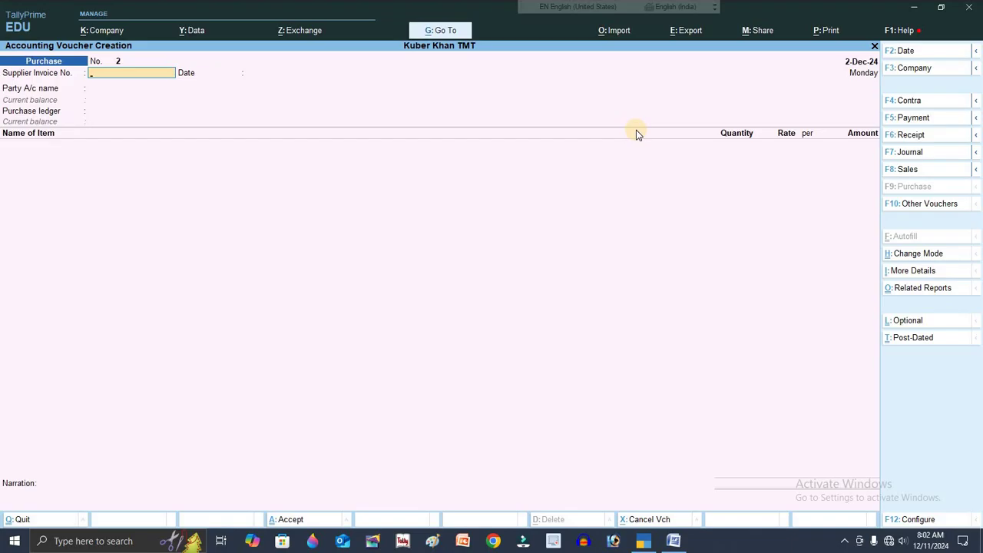
type("2")
key("Return")
key("Return")
key("Return")
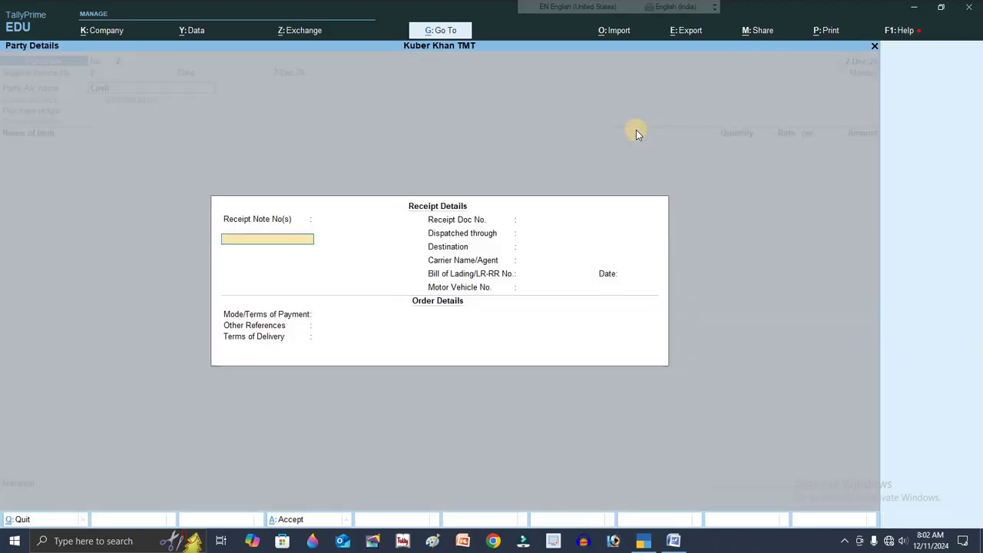
key("Return")
key("ctrl+a")
key("ctrl+a")
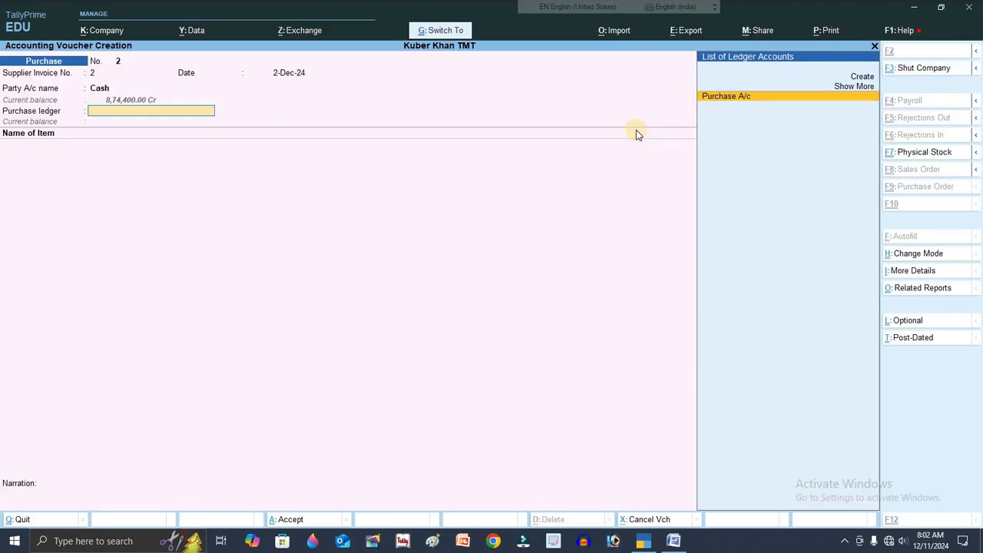
- Reopen the Cash party entry, accept its blank receipt details, and keep Cash as the supplier in the party details
key("BackSpace")
key("Return")
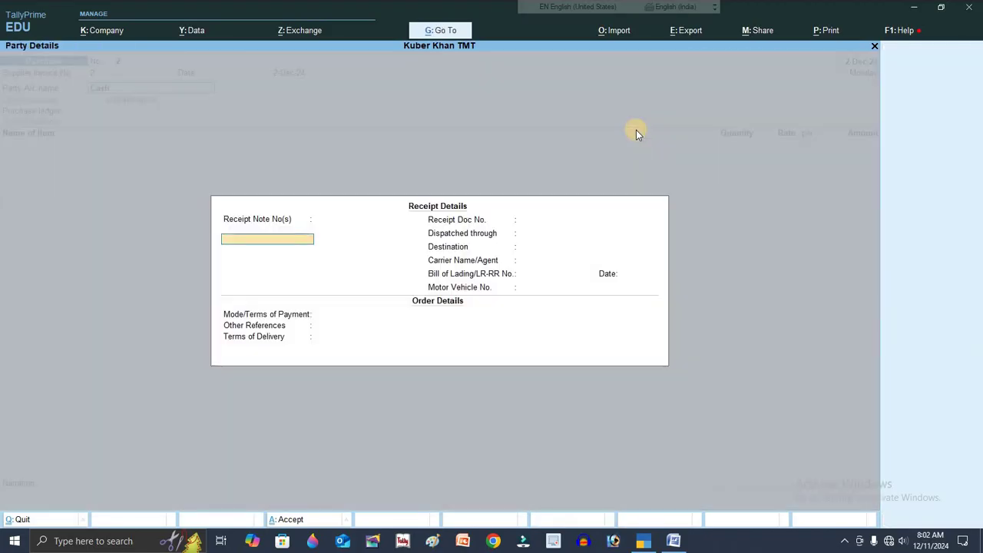
key("Return")
key("Return")
key("Return")
key("ctrl+a")
key("Return")
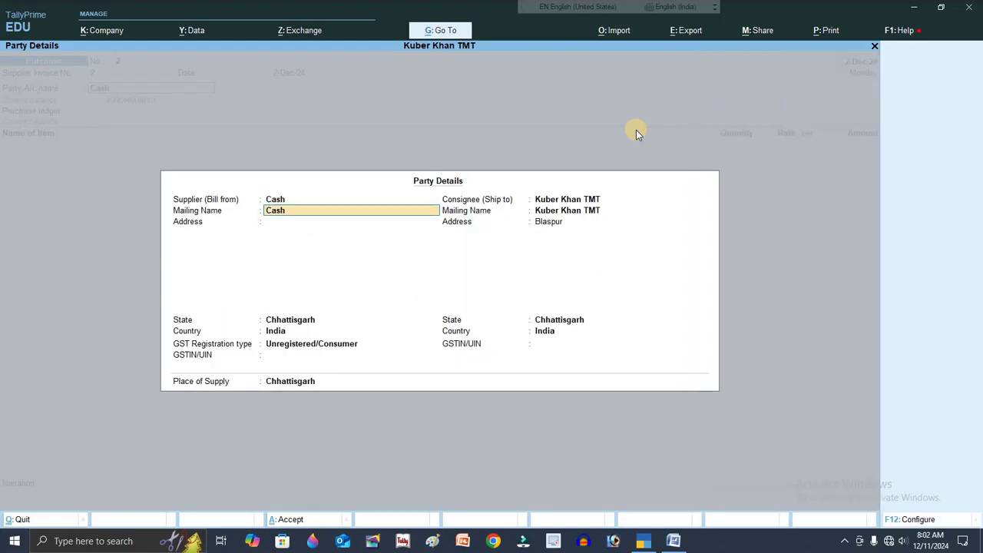
- Set the supplier's GST registration type to Regular and enter its GSTIN/UIN
key("Return")
key("Return")
key("Return")
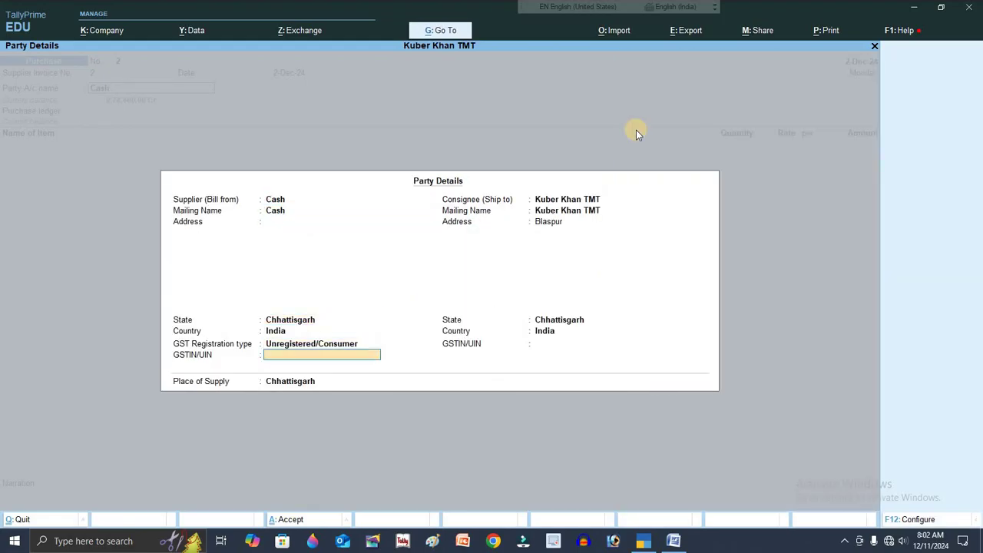
key("BackSpace")
key("Up")
key("Return")
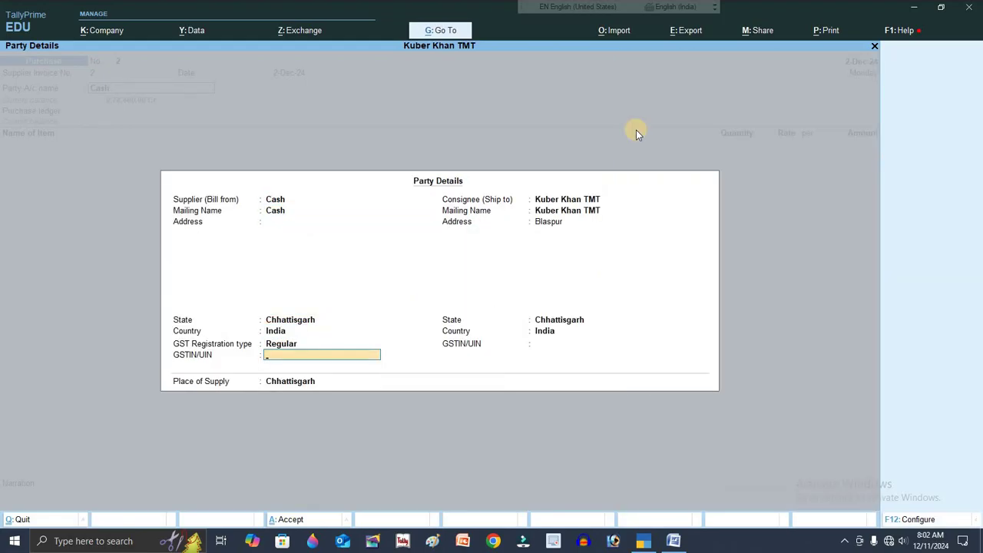
type("22AASSSSD3W")
key("Return")
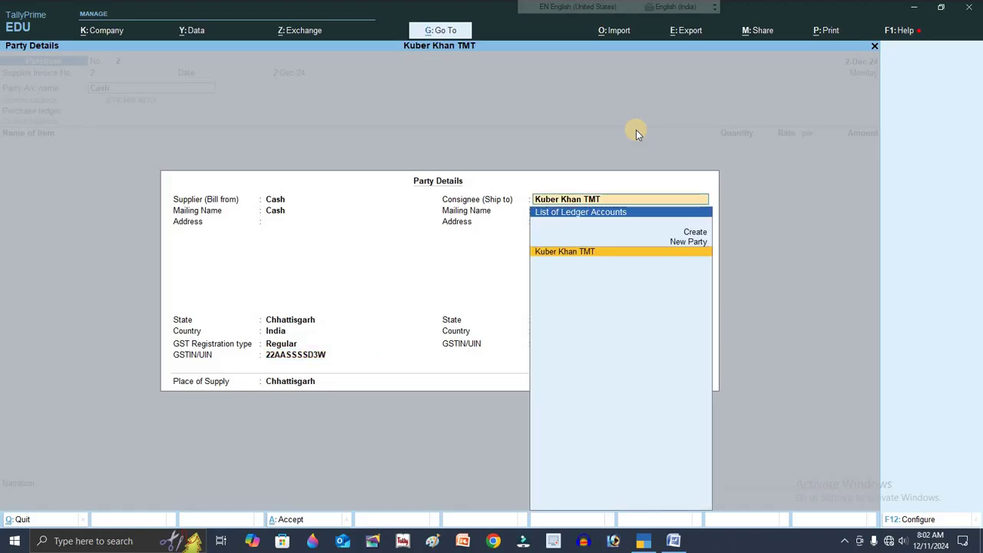
- Accept the party details with the default consignee, and select Purchase A/c as the purchase ledger
key("Return")
key("ctrl+a")
key("Return")
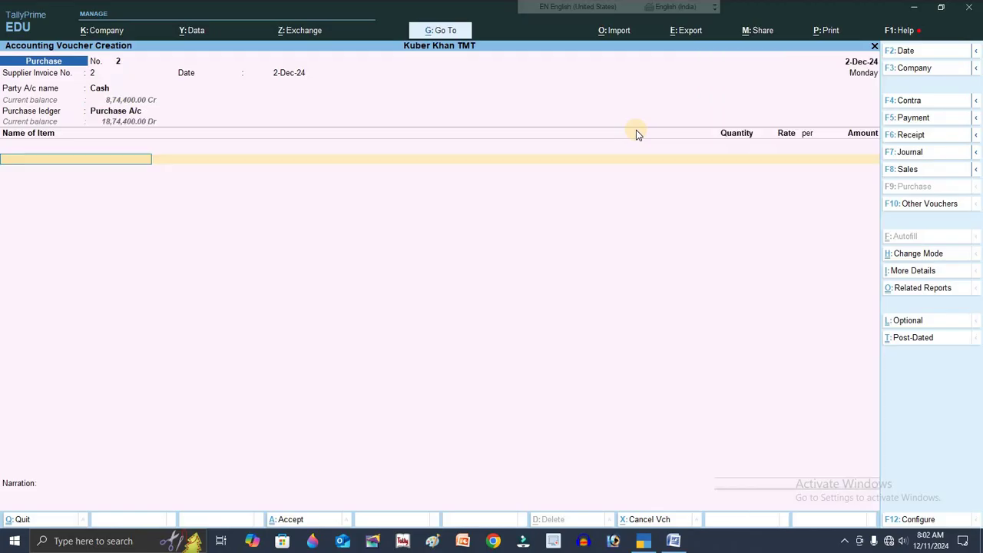
- Add 12MM TMT BAR to the purchase and allocate 50 QTL of it to Godown A
key("Down")
key("Down")
key("Up")
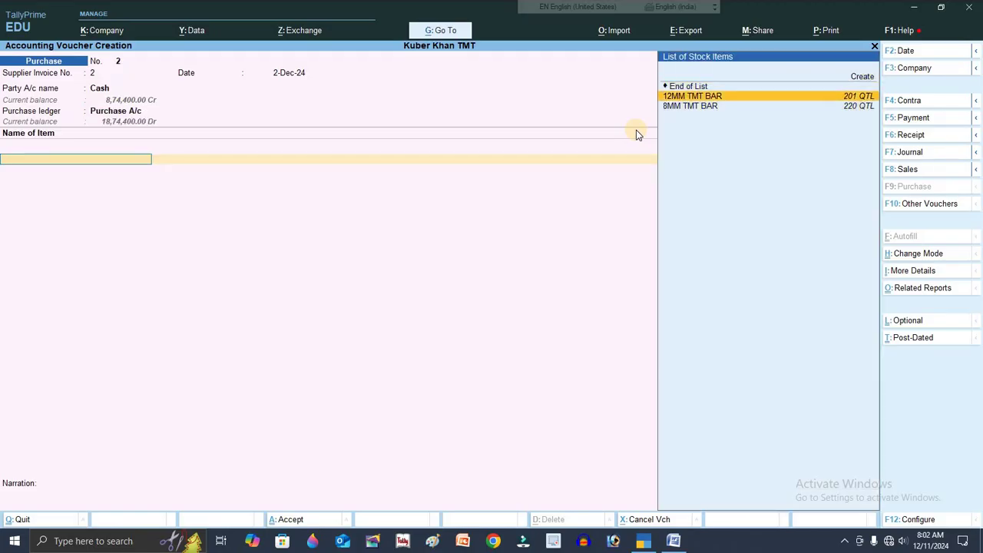
key("Return")
key("Down")
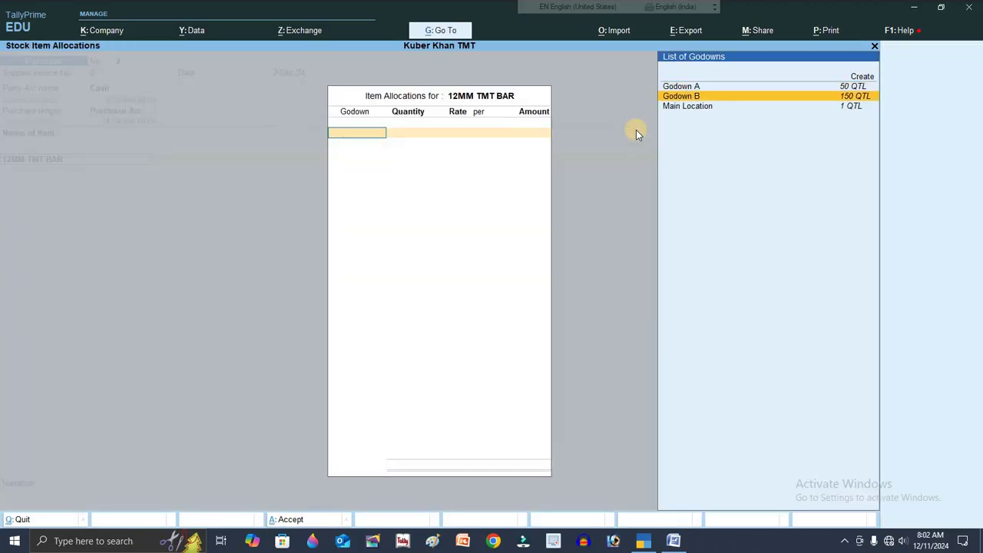
key("Up")
key("Return")
type("50")
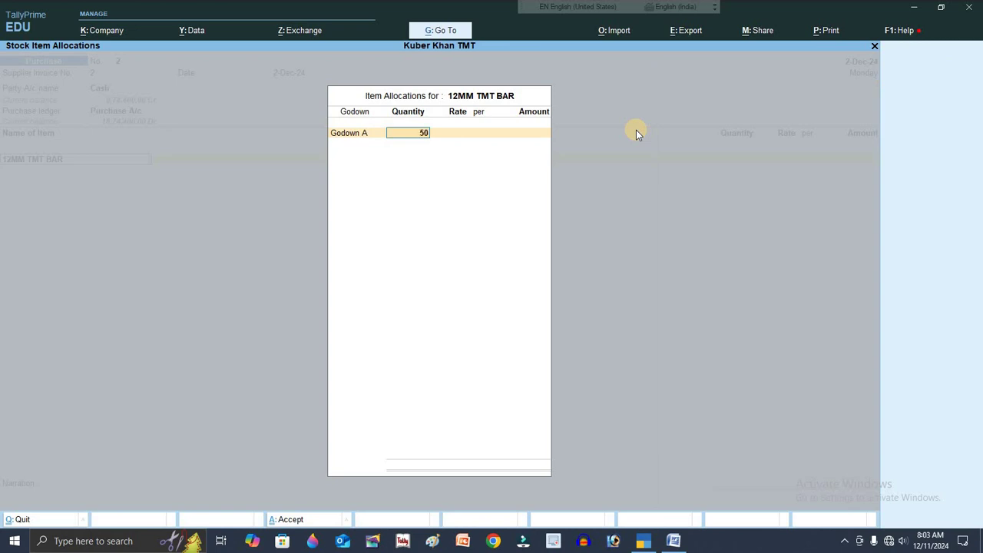
key("Return")
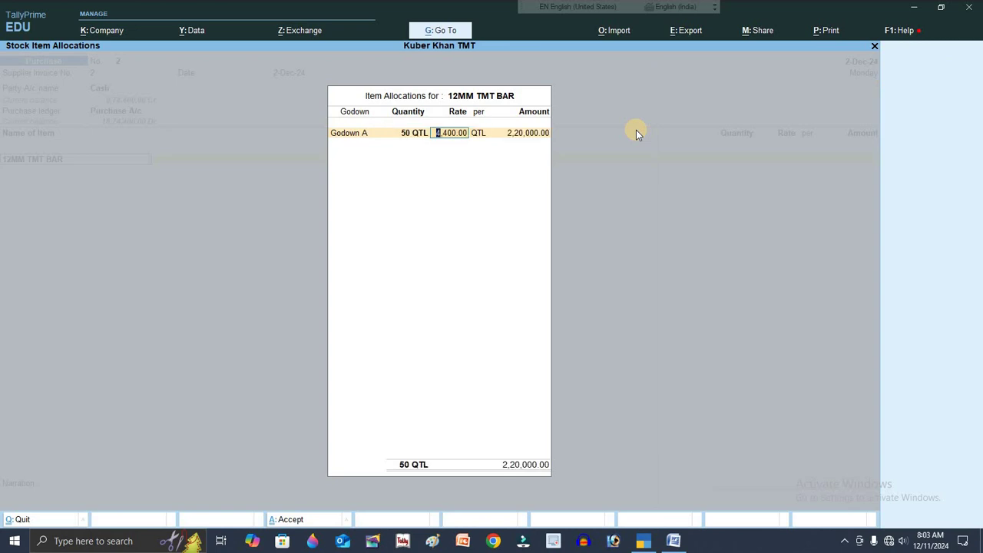
- Enter a rate of 4,400.50 per QTL for the Godown A allocation and replace it with 4,400.21
type("4,400.50")
key("Return")
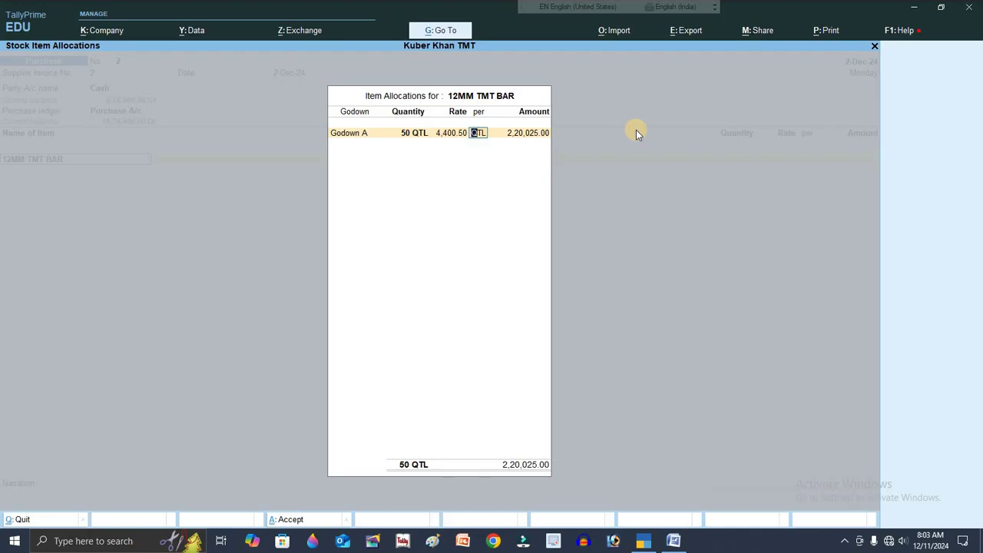
key("BackSpace")
type("4")
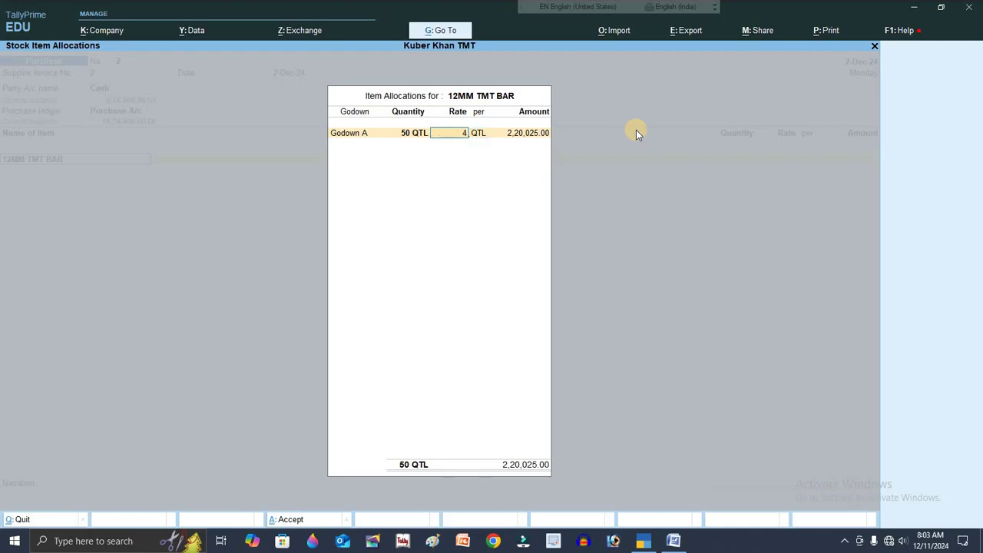
type(",400.21")
key("Return")
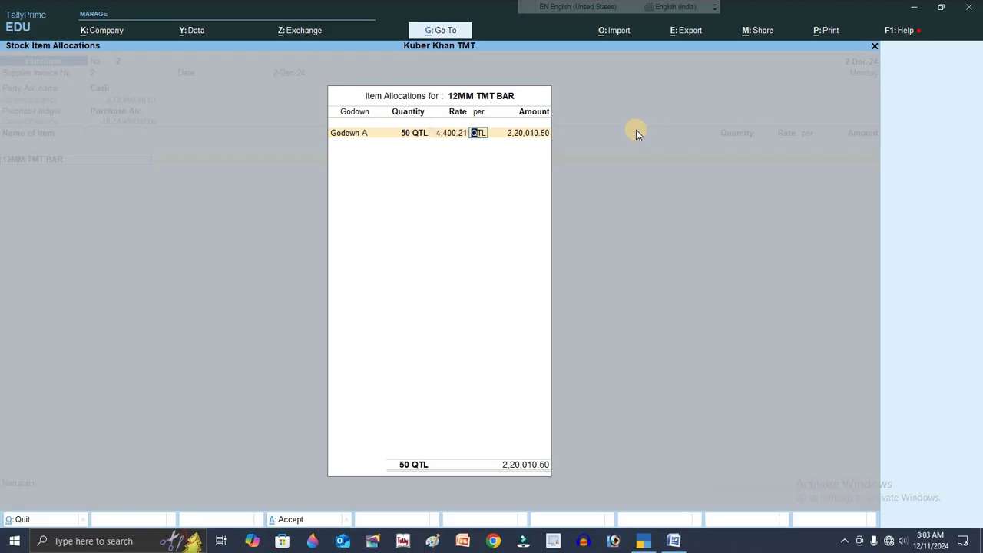
- Accept the 12MM TMT BAR allocation and amount, and end the list of purchased items
key("Return")
key("Return")
key("Return")
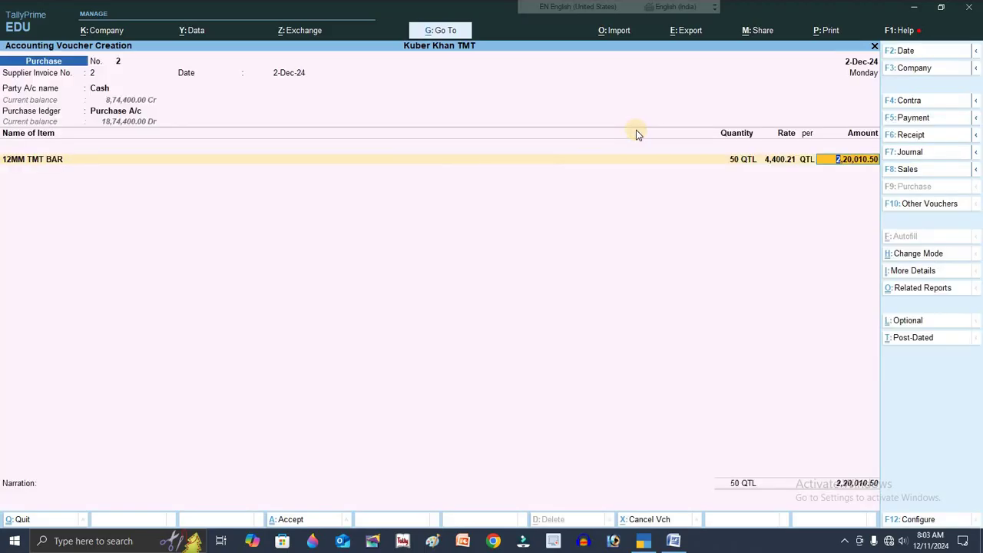
key("Return")
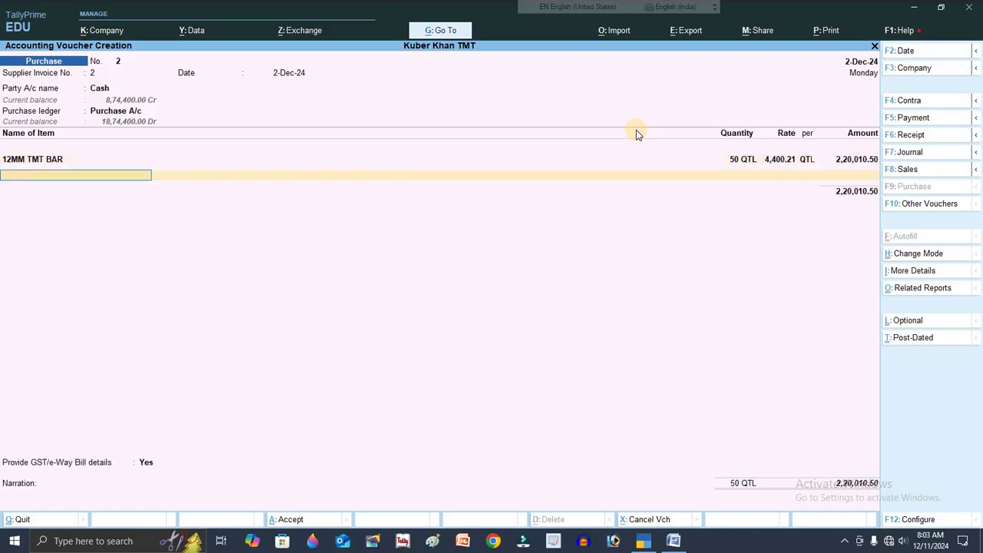
key("Return")
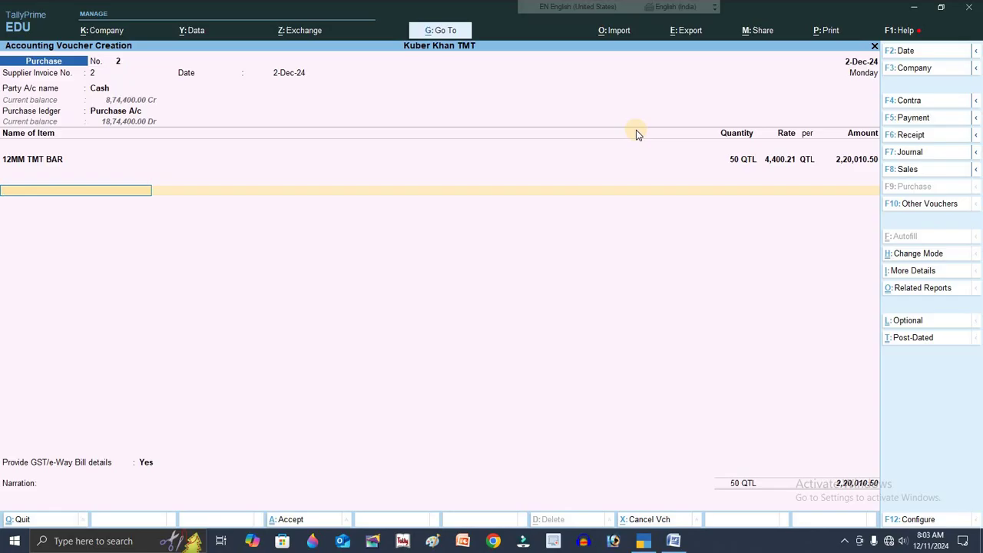
- Add the ROUND OFF ledger below the 12MM TMT BAR item with an amount of -0.50
type("R")
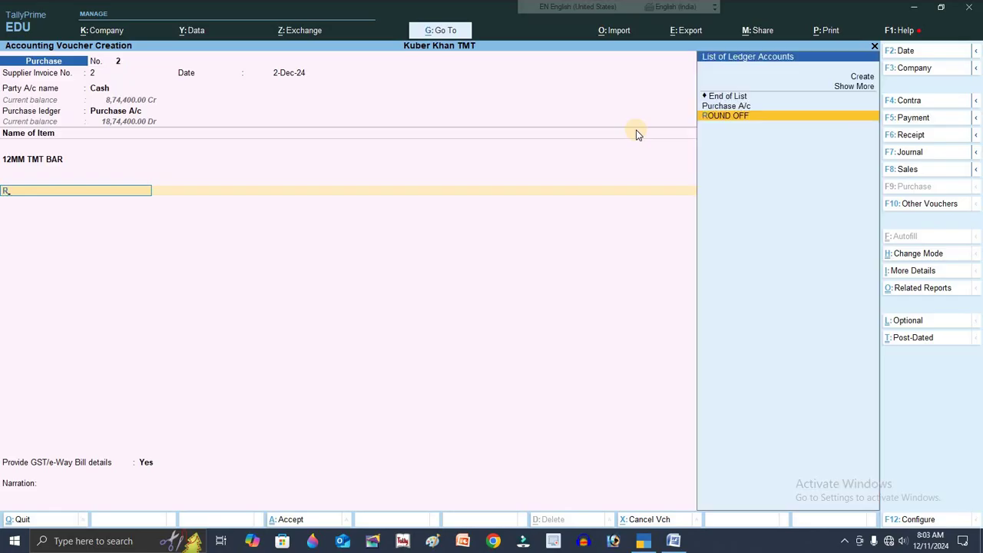
key("Return")
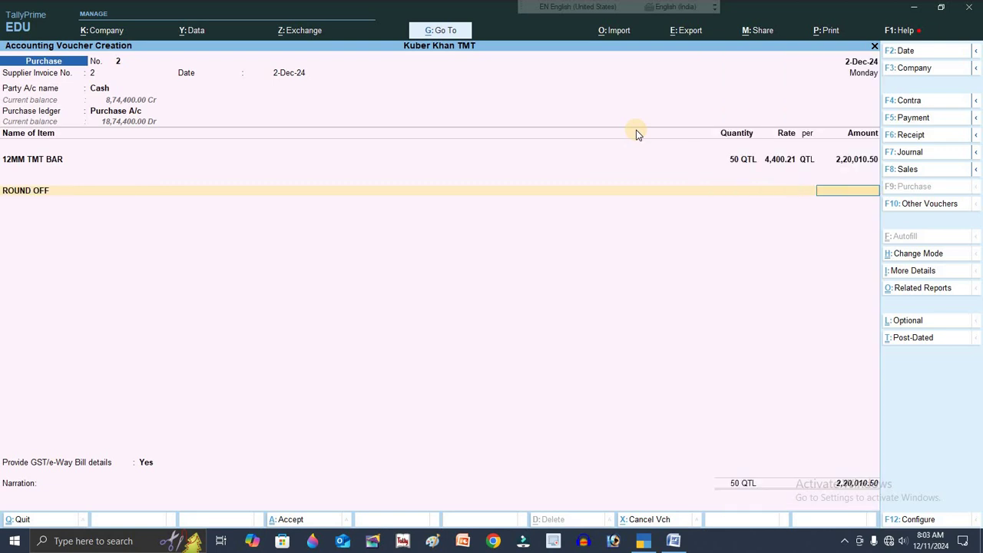
type("-.50")
key("Return")
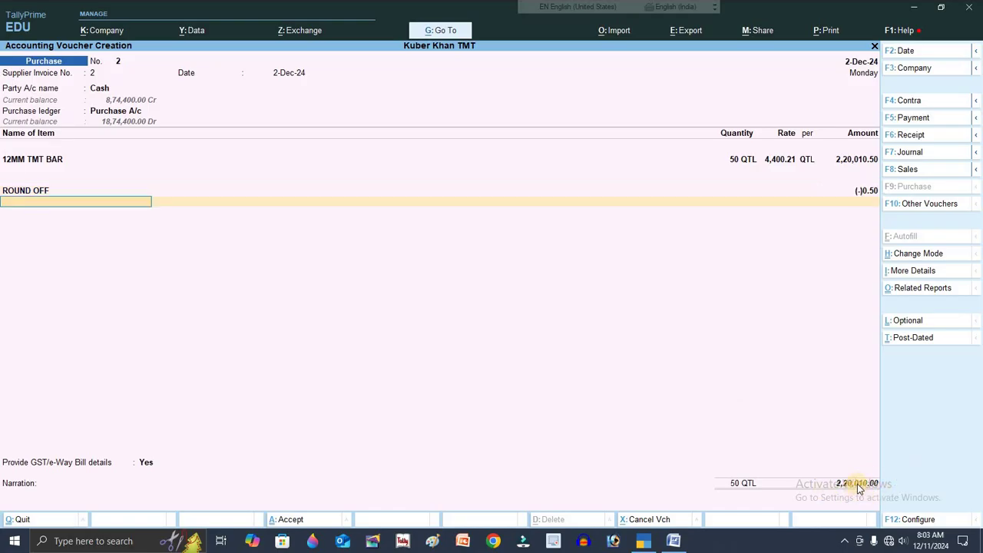
- Change the ROUND OFF amount to 0.50, and set it back to -0.50
key("BackSpace")
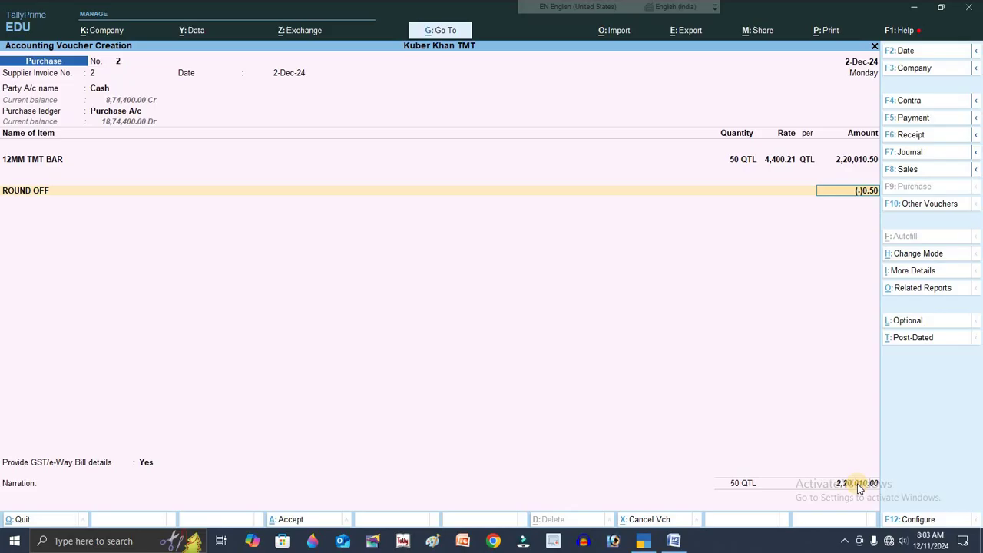
key("BackSpace")
key("Return")
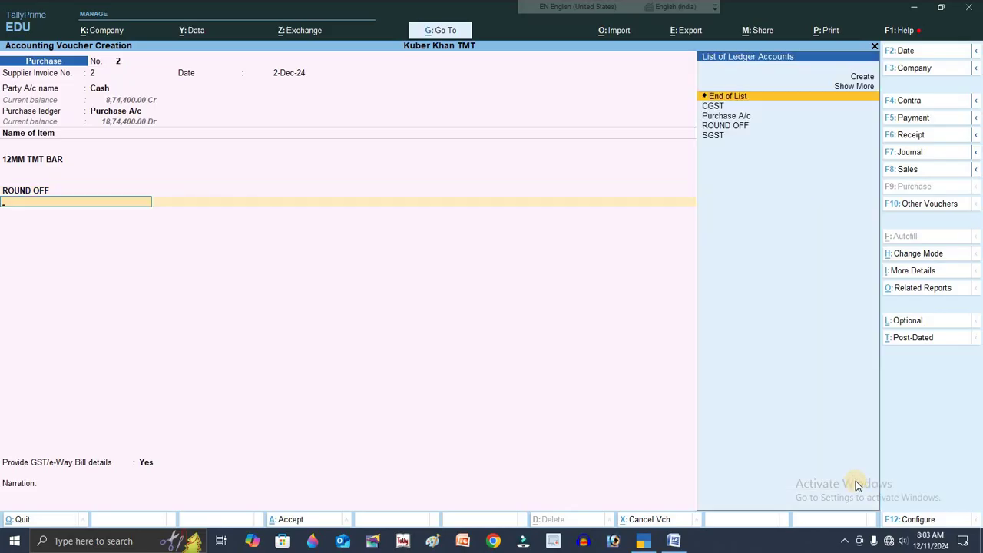
key("Return")
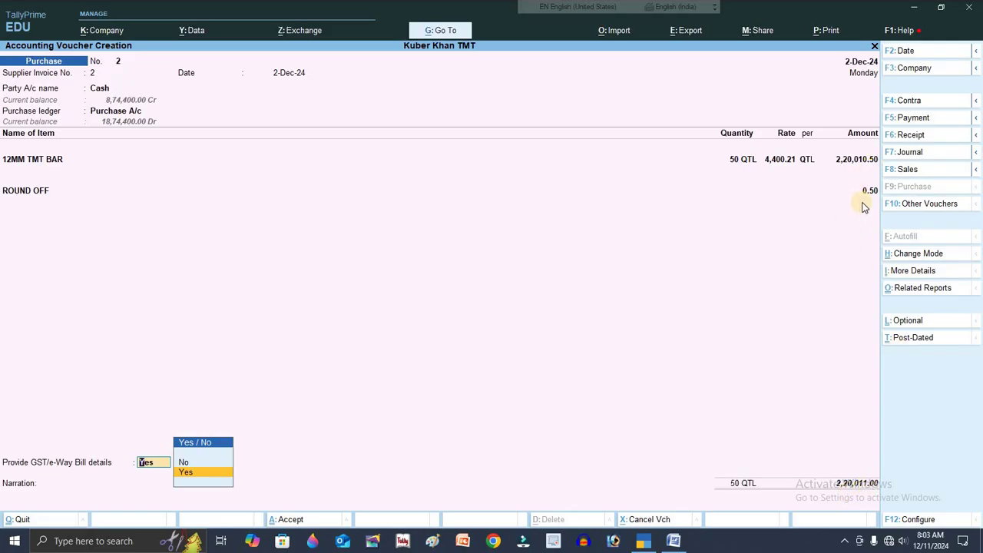
key("BackSpace")
key("Return")
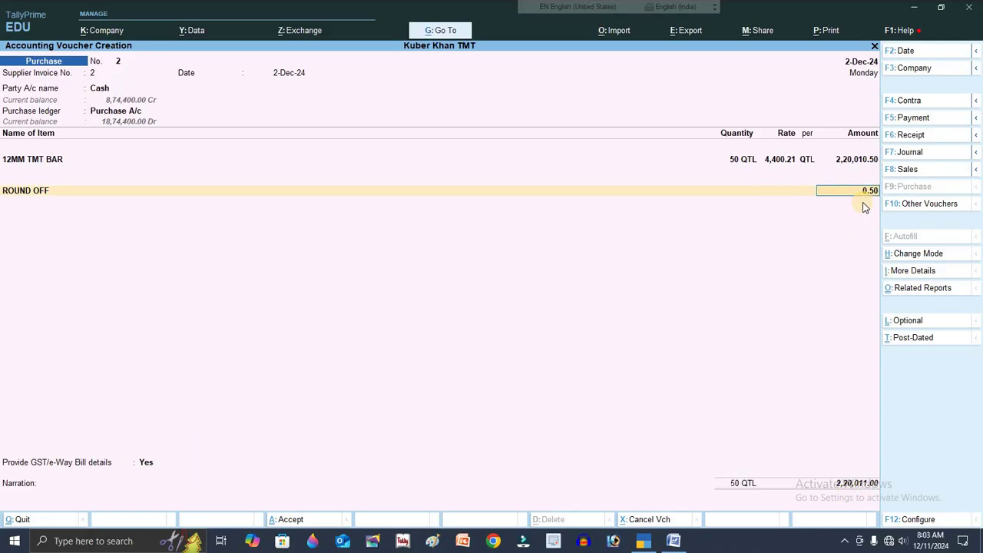
type("-0.50")
key("Return")
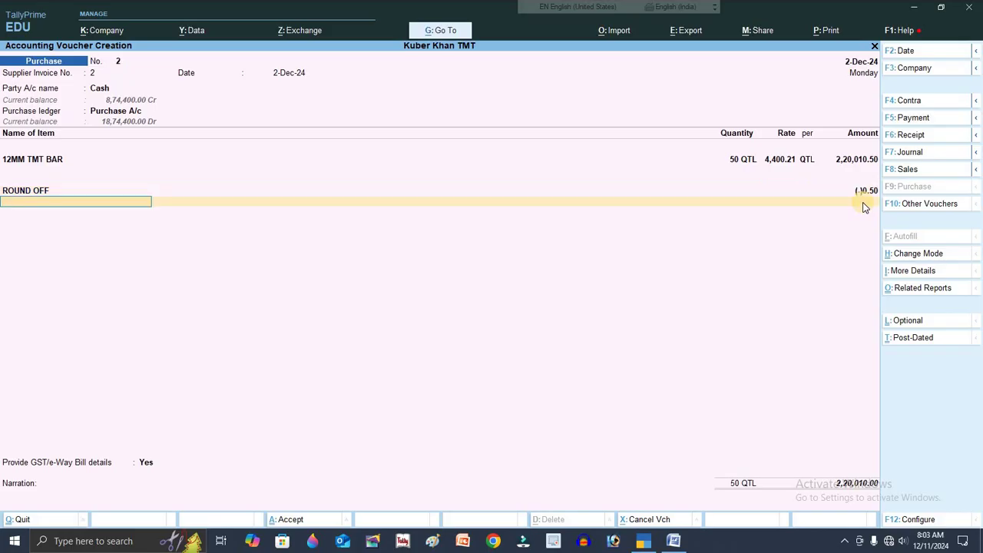
- End the ledger list and leave the e-Way Bill details unfilled to proceed to the voucher's narration
key("Return")
key("Return")
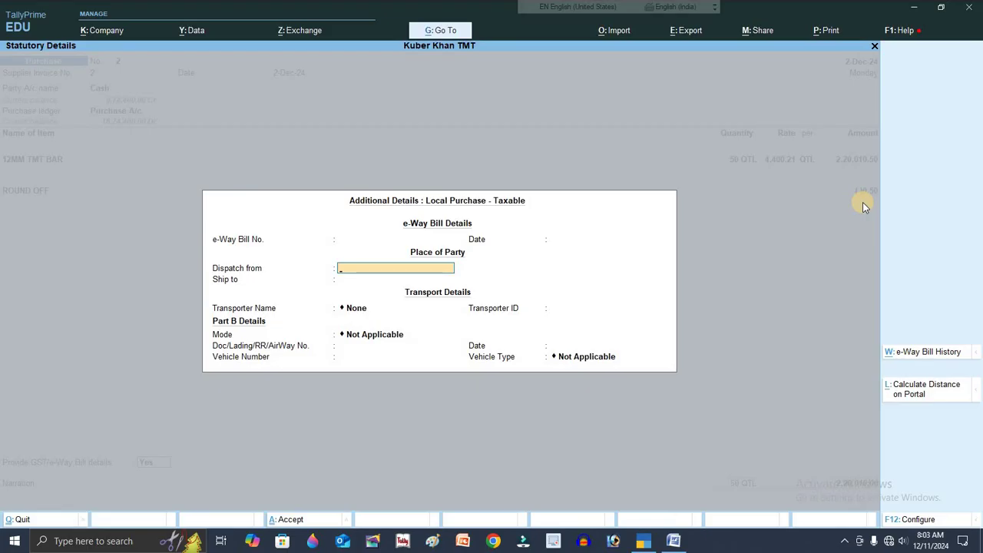
key("Escape")
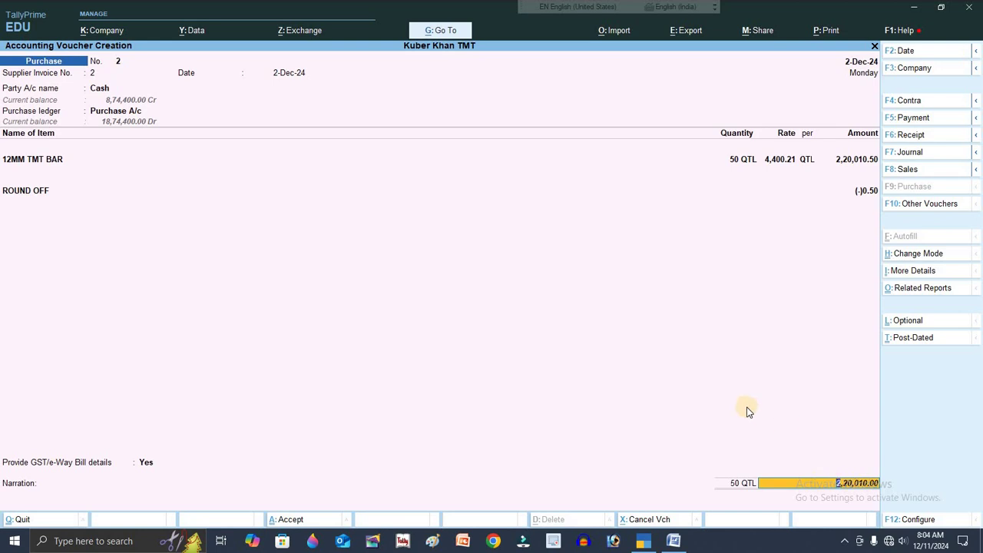
key("Return")
key("Return")
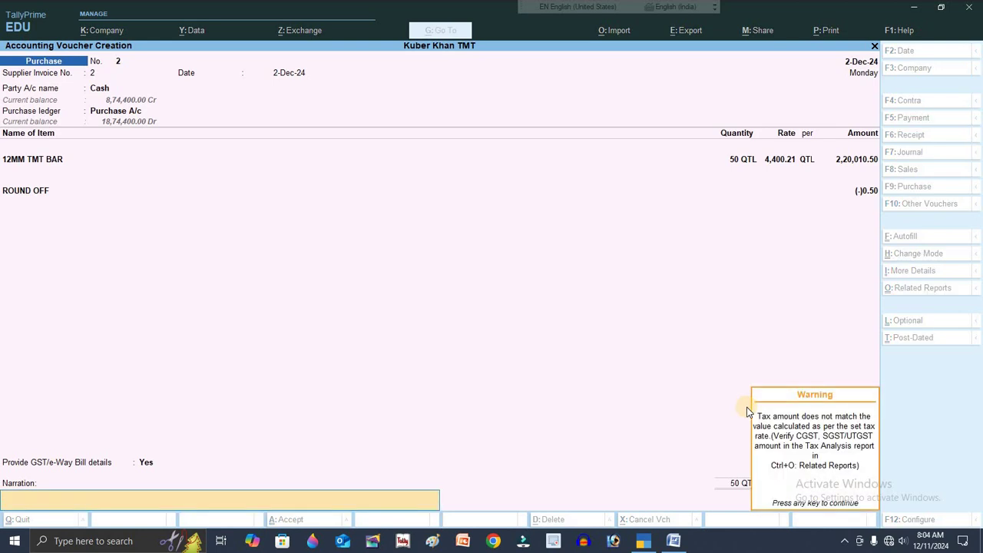
key("Return")
- Go back to the ROUND OFF line and replace it with the CGST ledger, accepting the calculated tax amount
key("BackSpace")
key("BackSpace")
key("BackSpace")
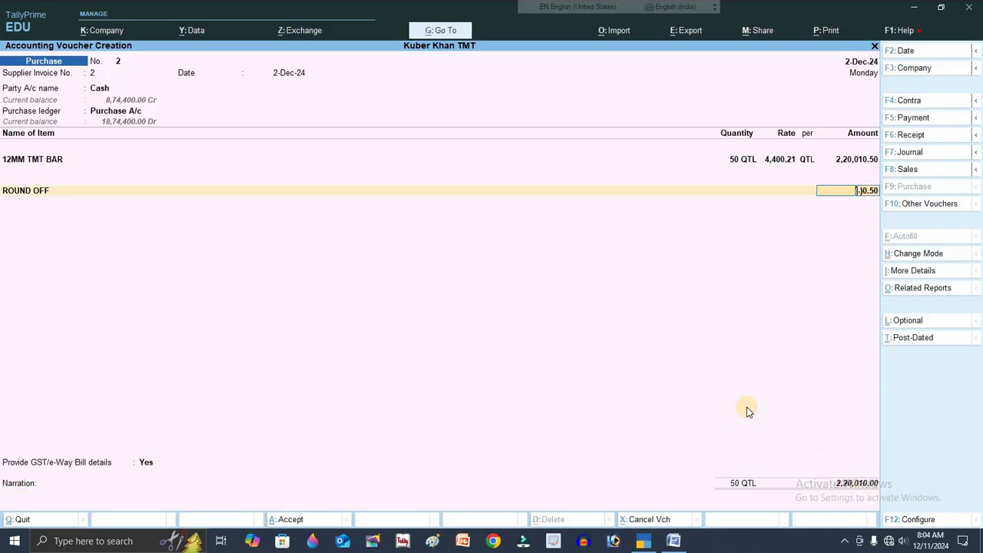
key("BackSpace")
key("BackSpace")
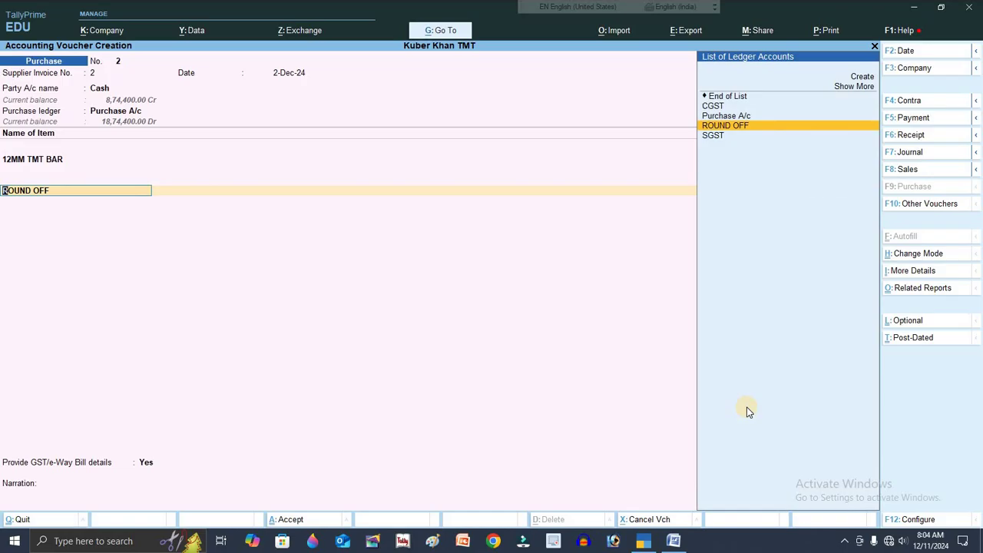
key("Up")
key("Up")
key("Return")
key("Return")
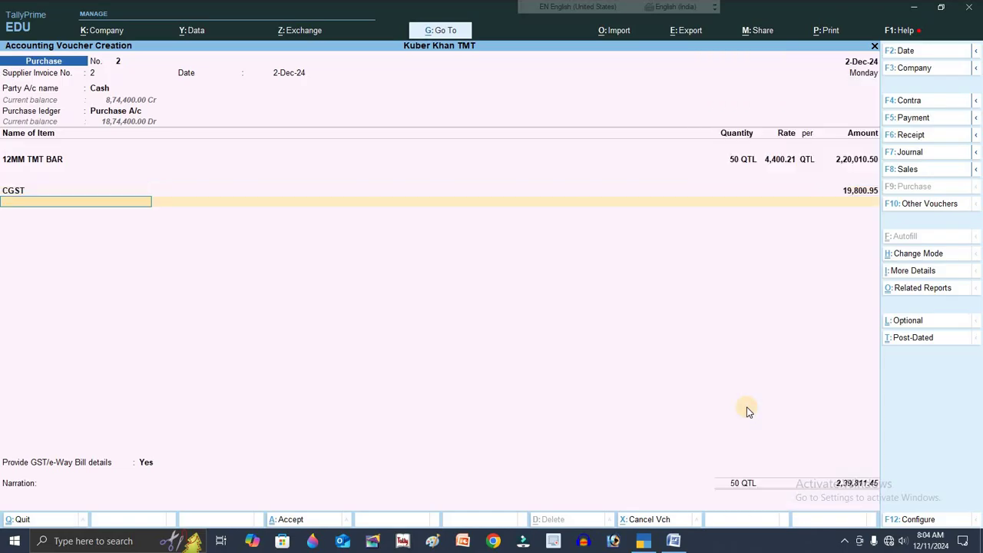
- Add the SGST ledger below CGST and accept its calculated tax amount
type("S")
key("Return")
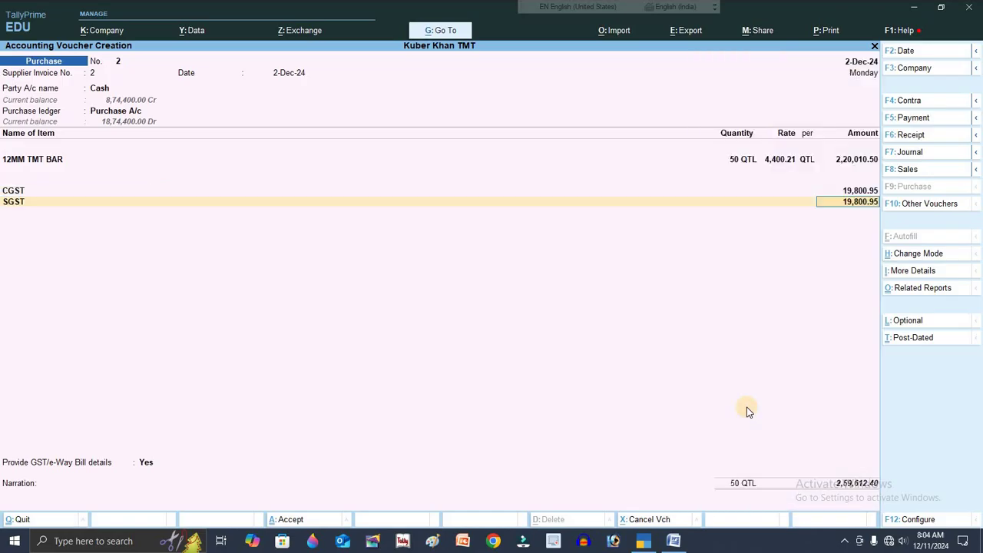
key("Return")
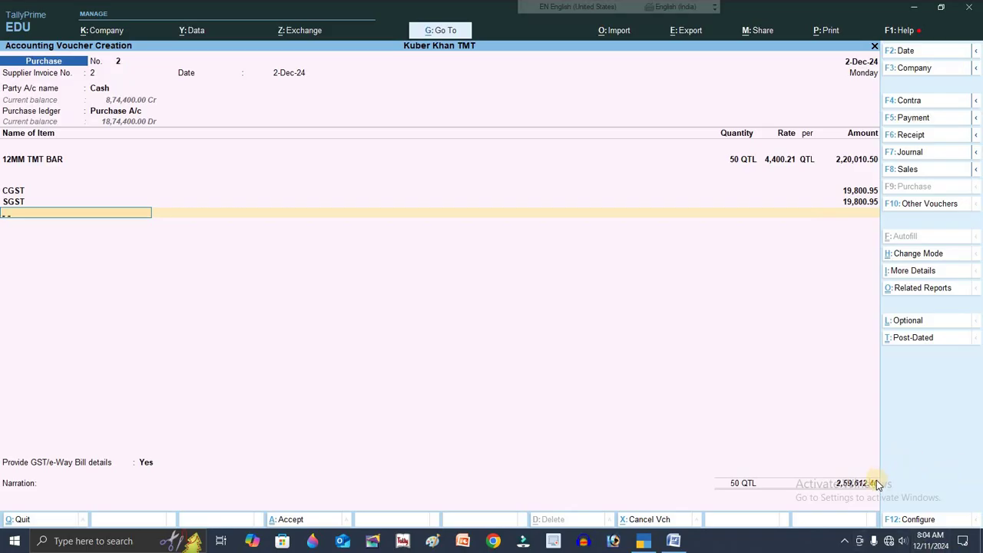
- Add the ROUND OFF ledger below SGST with an amount of -0.40
type("r")
key("Return")
key("Return")
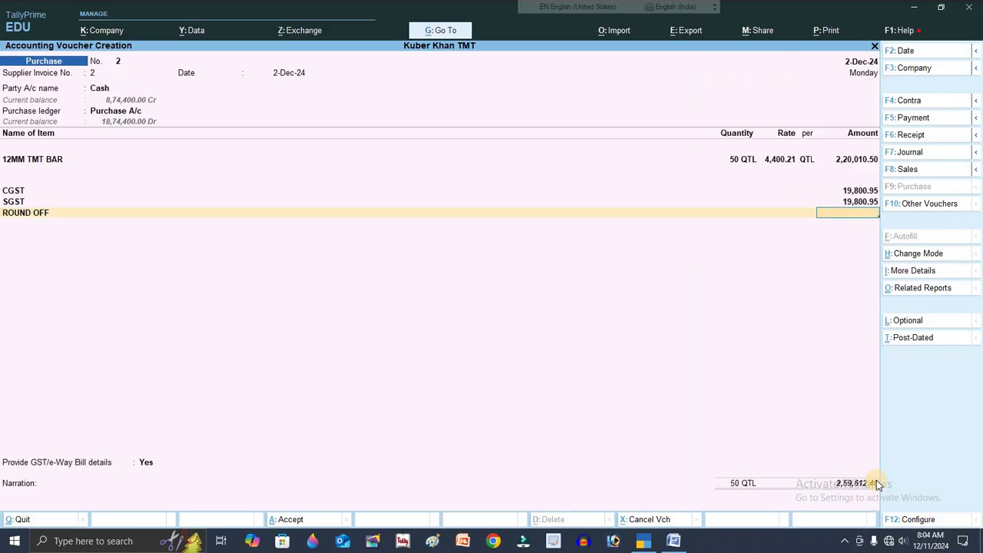
type("-0.40")
key("Return")
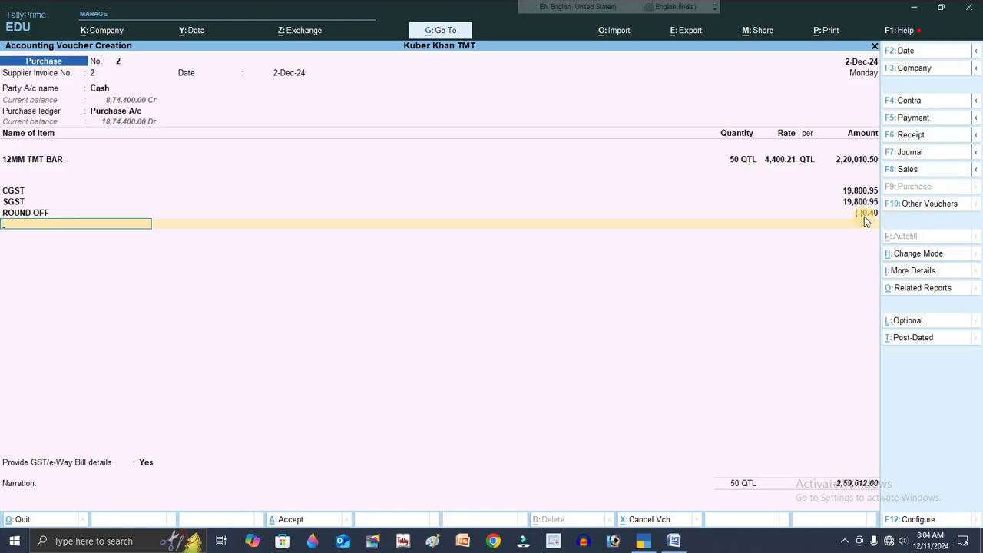
- End the ledger list, keep the default e-Way Bill and transport details, and save the purchase voucher without a narration
key("Return")
key("Return")
key("Return")
key("Return")
key("Return")
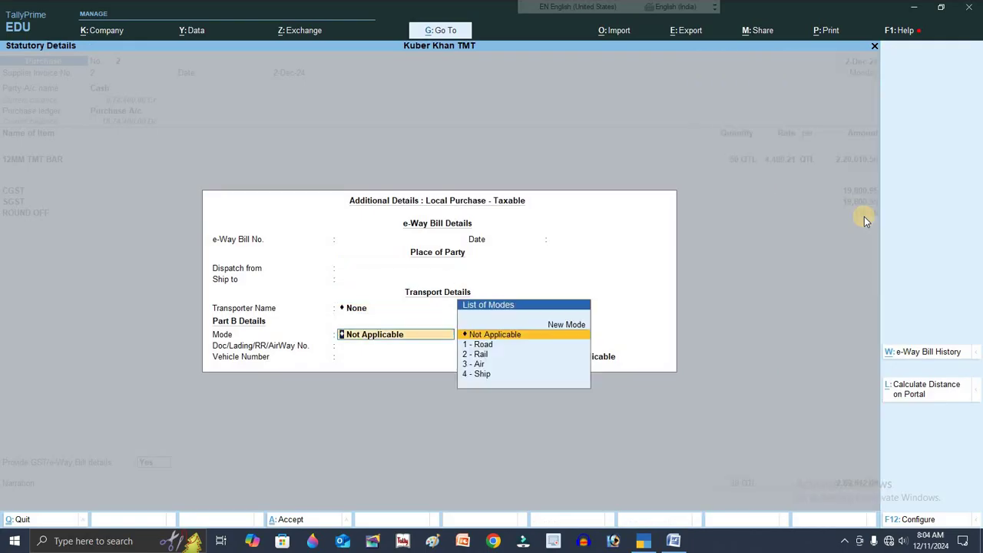
key("Return")
key("Return")
key("Return")
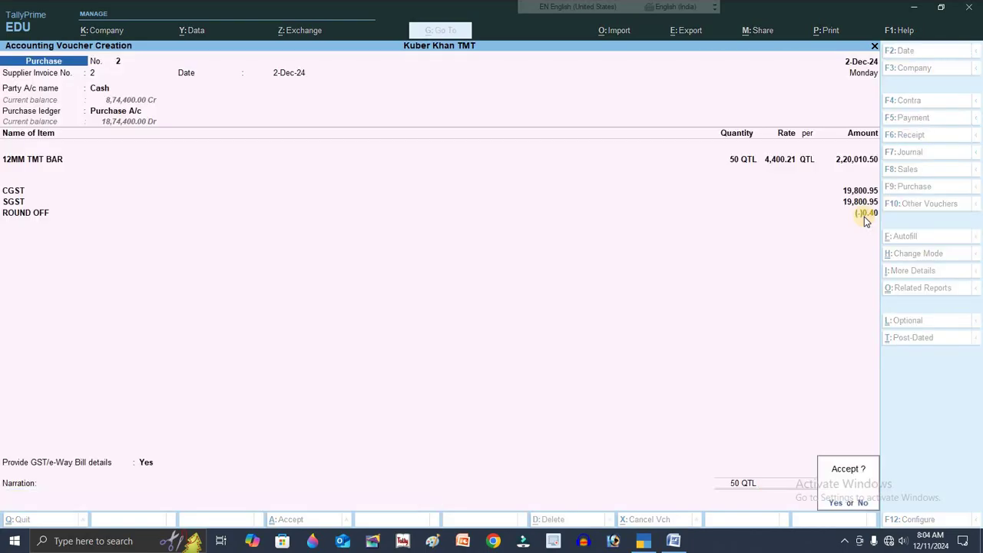
key("Return")
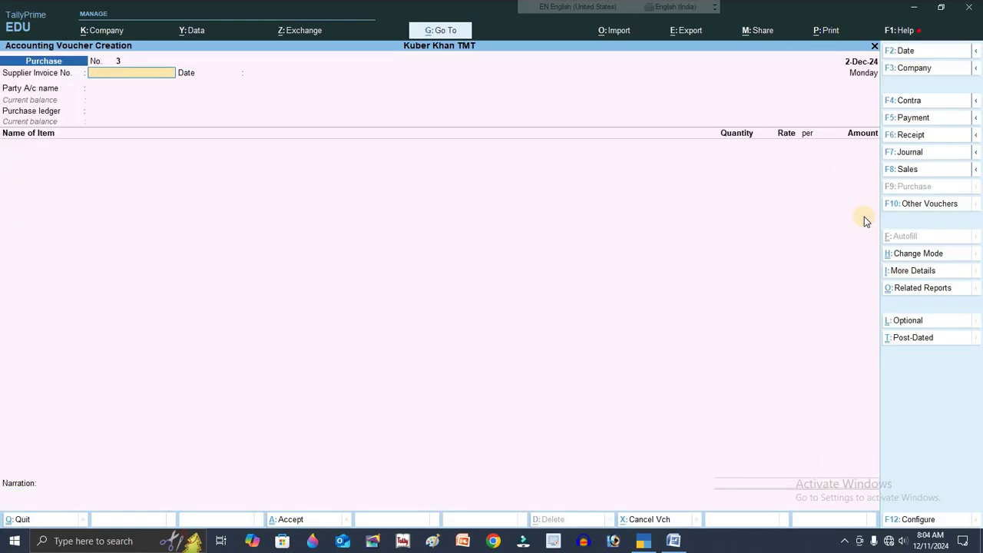